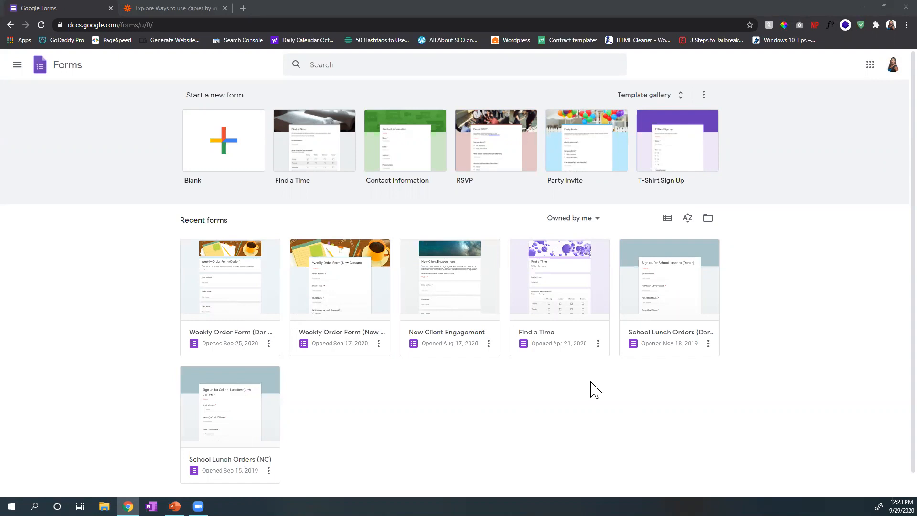
Step: Switch Google Forms to the business G Suite account
{"action": "left_click", "coordinate": [893, 65]}
{"action": "left_click", "coordinate": [826, 201]}
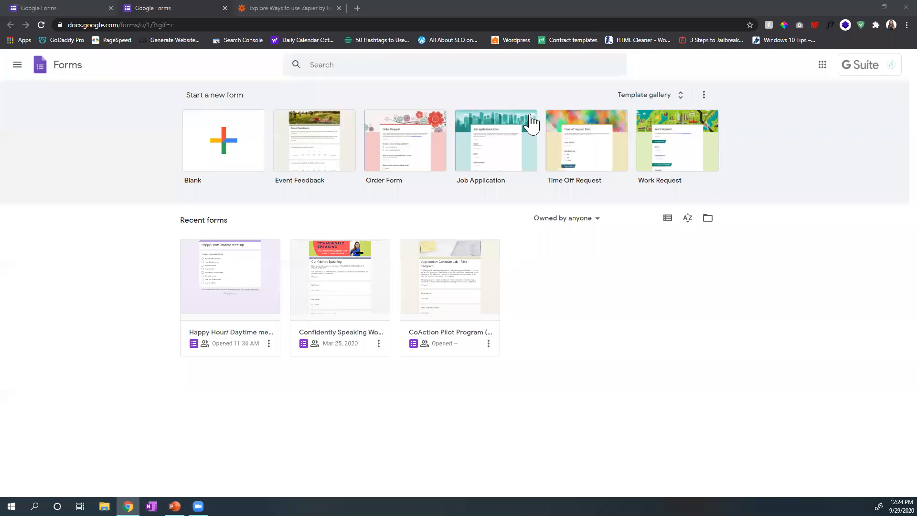
{"action": "left_click_drag", "start_coordinate": [124, 96], "coordinate": [254, 102]}
{"action": "left_click", "coordinate": [174, 116]}
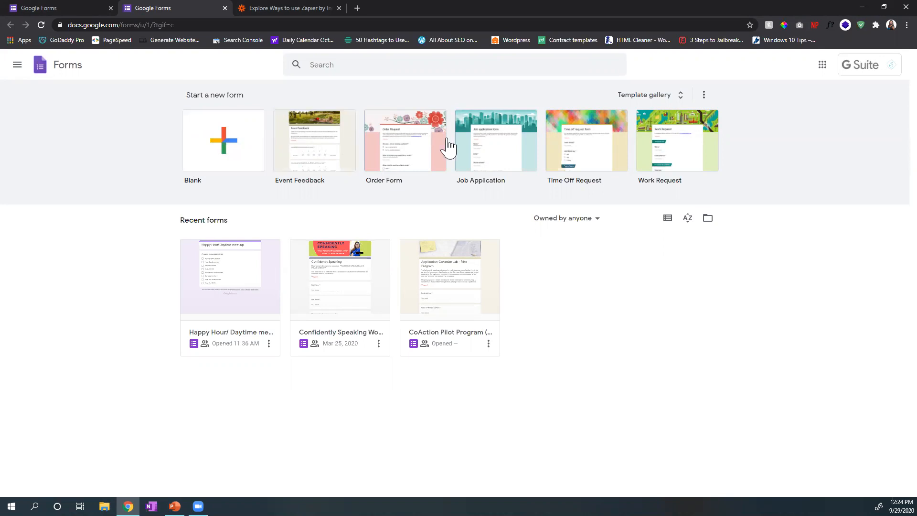
Step: Examine the Work, Personal and Education form templates in the general template gallery, and return to the home page
{"action": "left_click", "coordinate": [680, 95]}
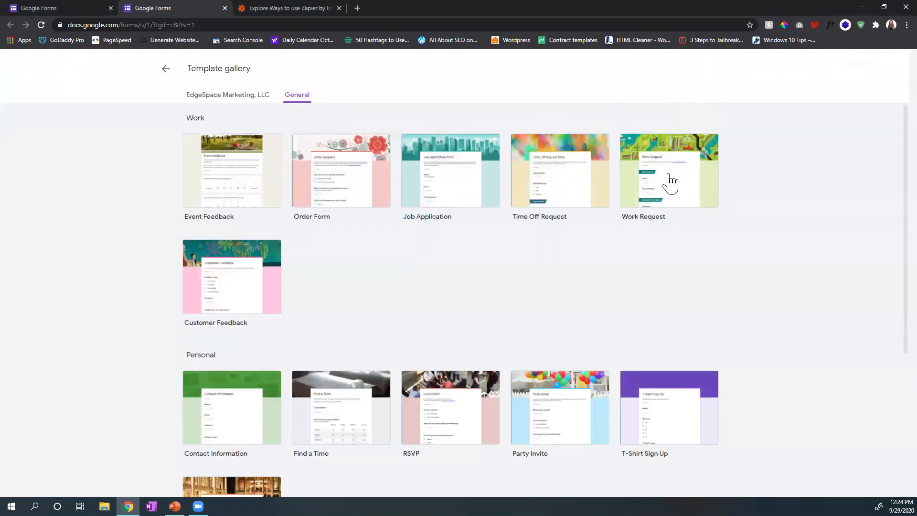
{"action": "scroll", "coordinate": [761, 182], "scroll_direction": "down", "scroll_amount": 4}
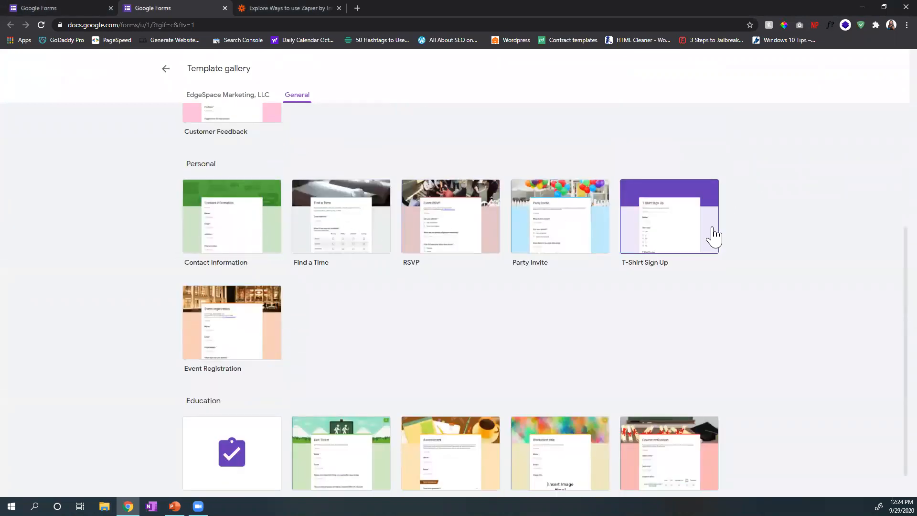
{"action": "scroll", "coordinate": [712, 235], "scroll_direction": "down", "scroll_amount": 1}
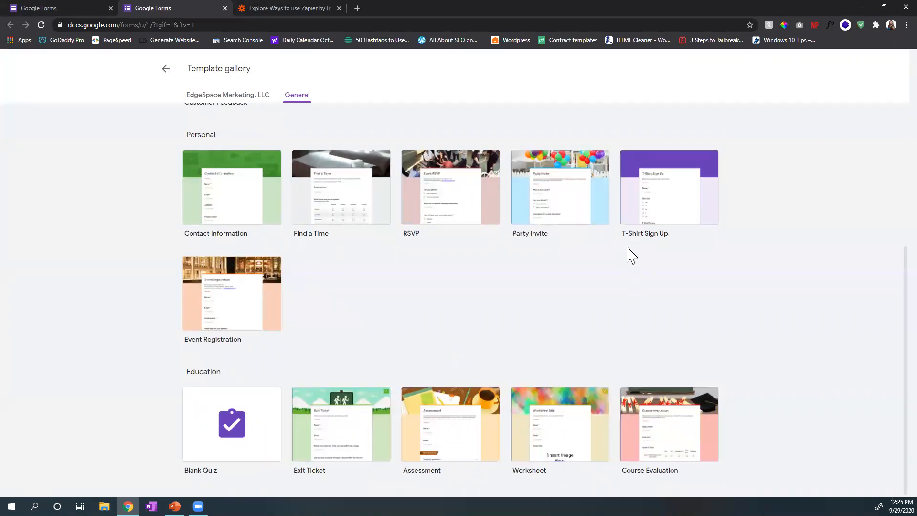
{"action": "scroll", "coordinate": [628, 253], "scroll_direction": "up", "scroll_amount": 2}
{"action": "scroll", "coordinate": [627, 253], "scroll_direction": "up", "scroll_amount": 2}
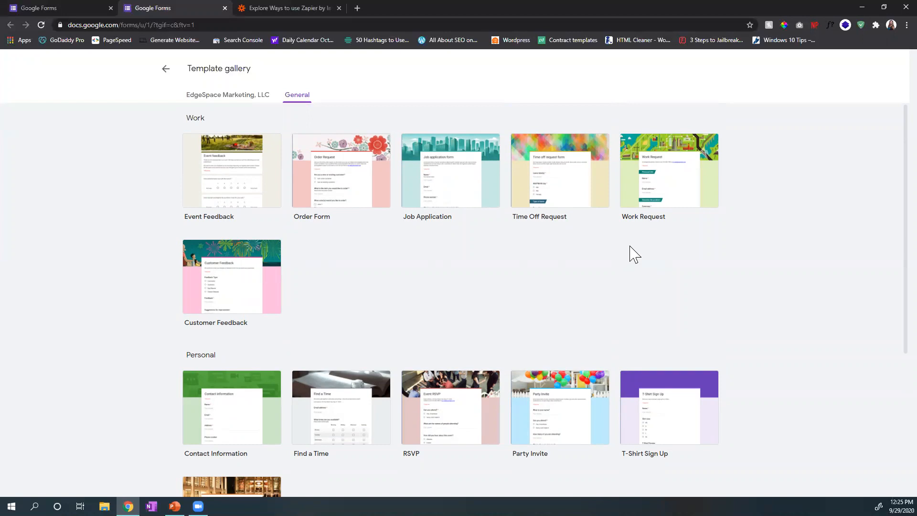
{"action": "scroll", "coordinate": [630, 254], "scroll_direction": "down", "scroll_amount": 1}
{"action": "scroll", "coordinate": [725, 262], "scroll_direction": "down", "scroll_amount": 2}
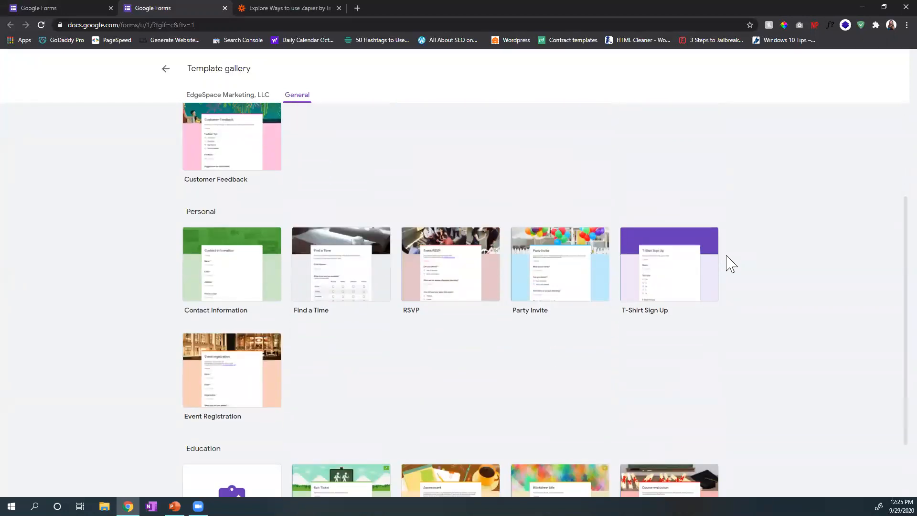
{"action": "scroll", "coordinate": [731, 265], "scroll_direction": "down", "scroll_amount": 2}
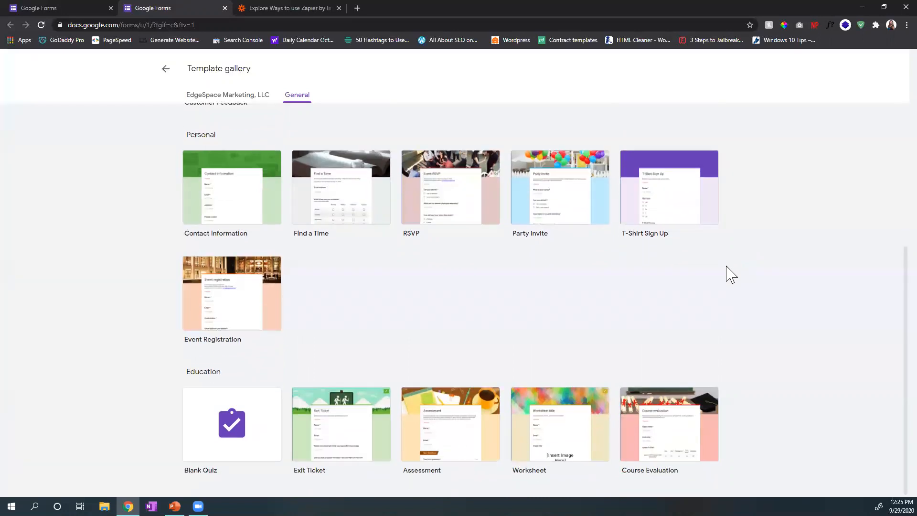
{"action": "scroll", "coordinate": [730, 274], "scroll_direction": "up", "scroll_amount": 5}
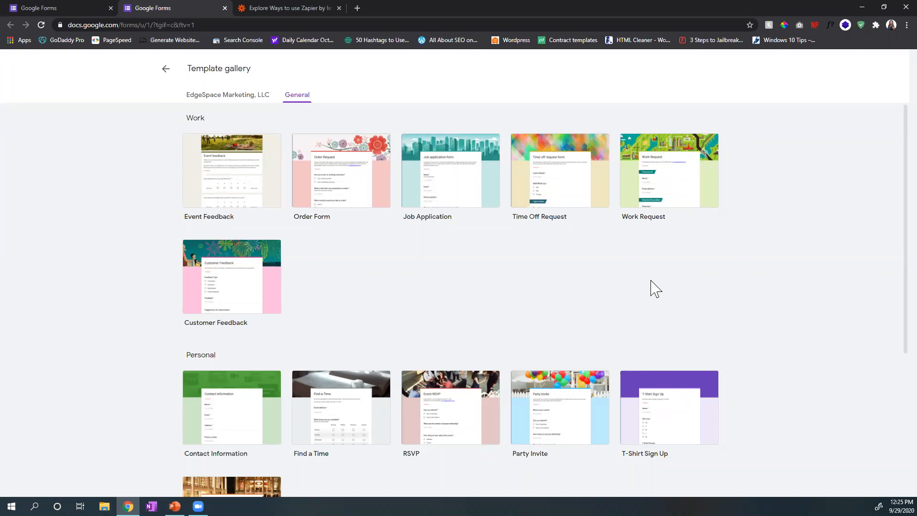
{"action": "left_click", "coordinate": [173, 67]}
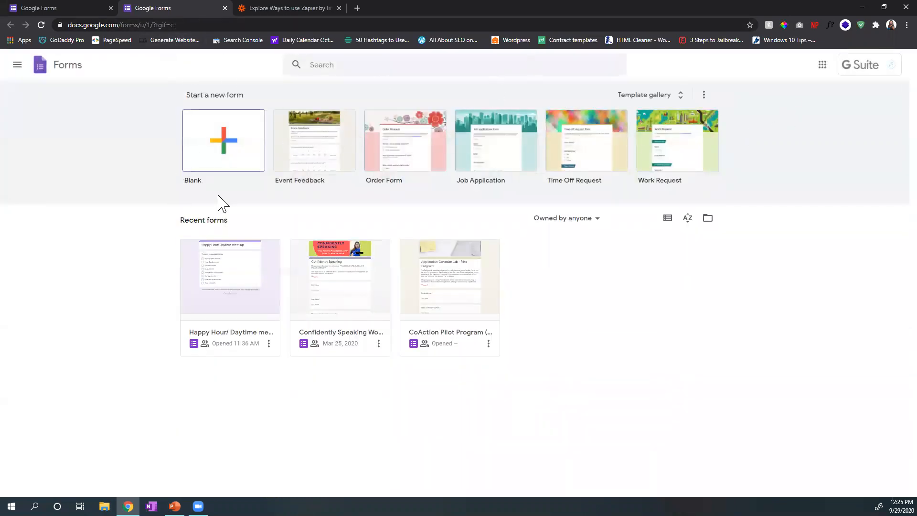
Step: Hide all templates on the home page, and turn the display of recent templates on home screens back on
{"action": "left_click", "coordinate": [704, 95]}
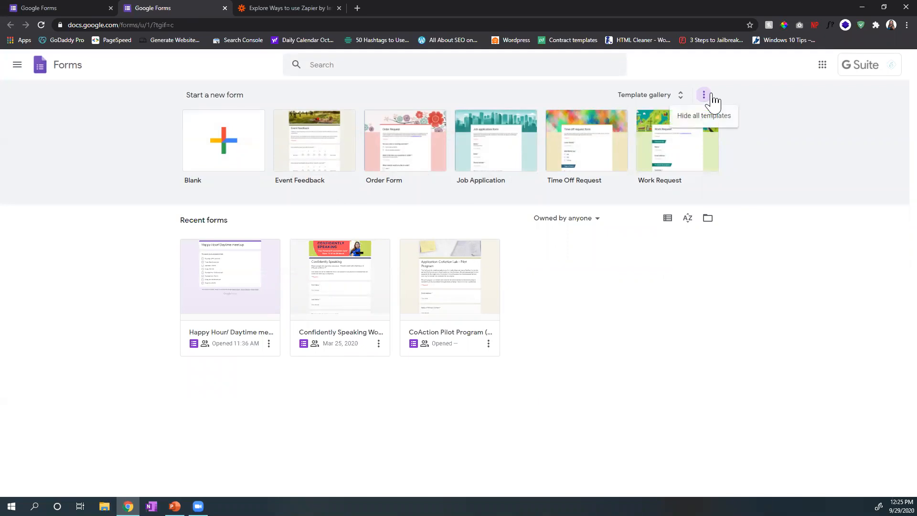
{"action": "left_click", "coordinate": [717, 116]}
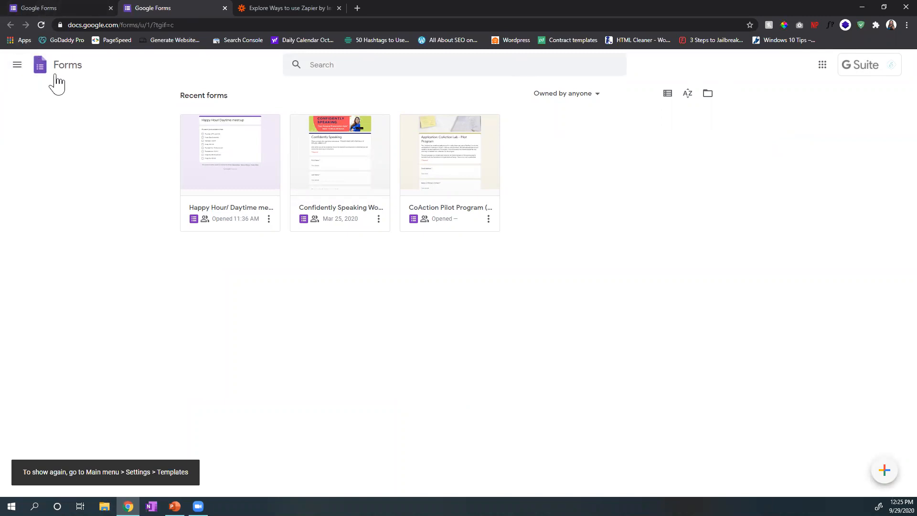
{"action": "left_click", "coordinate": [17, 70]}
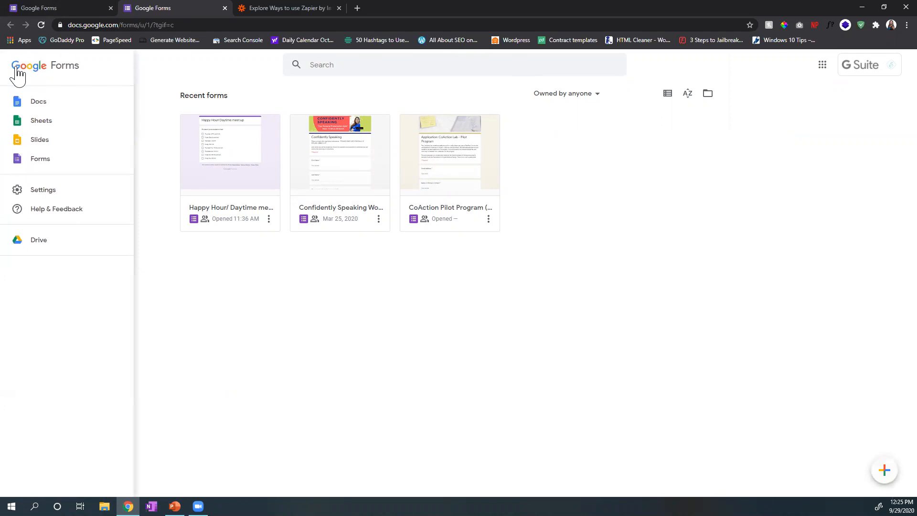
{"action": "left_click", "coordinate": [41, 193]}
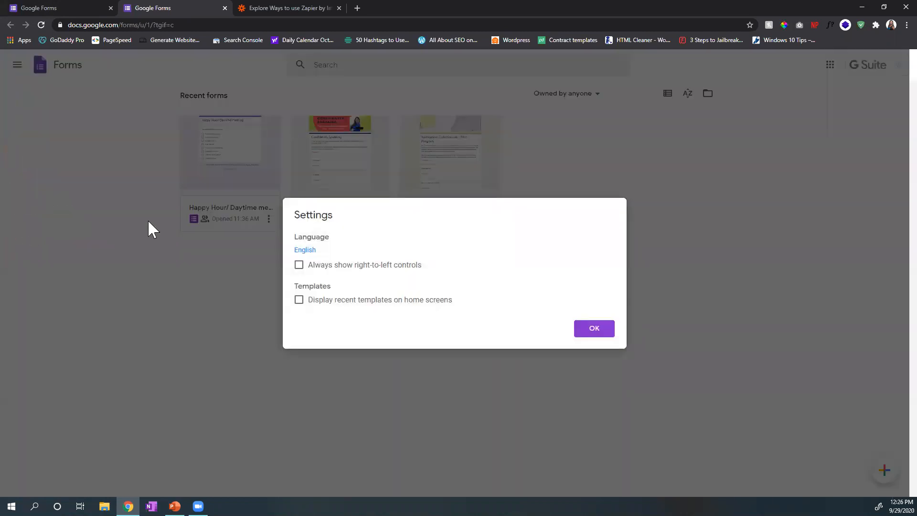
{"action": "left_click", "coordinate": [299, 301]}
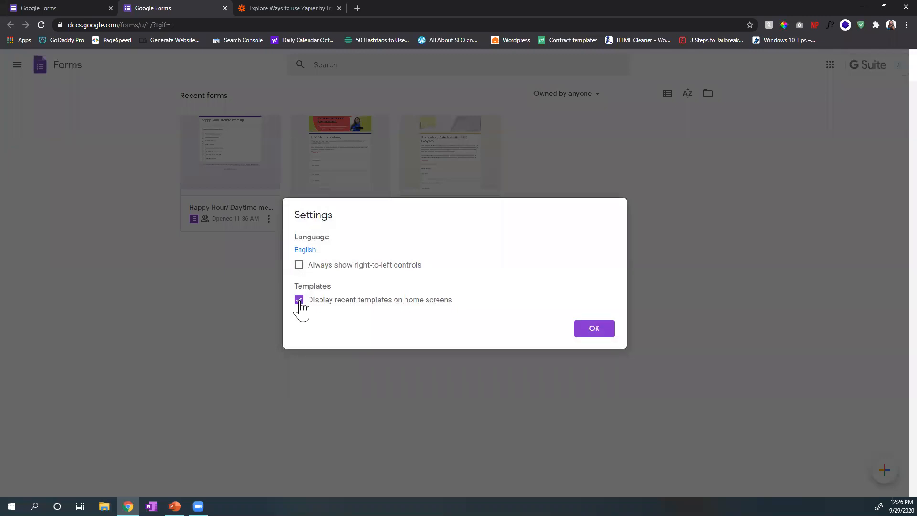
{"action": "left_click", "coordinate": [594, 329]}
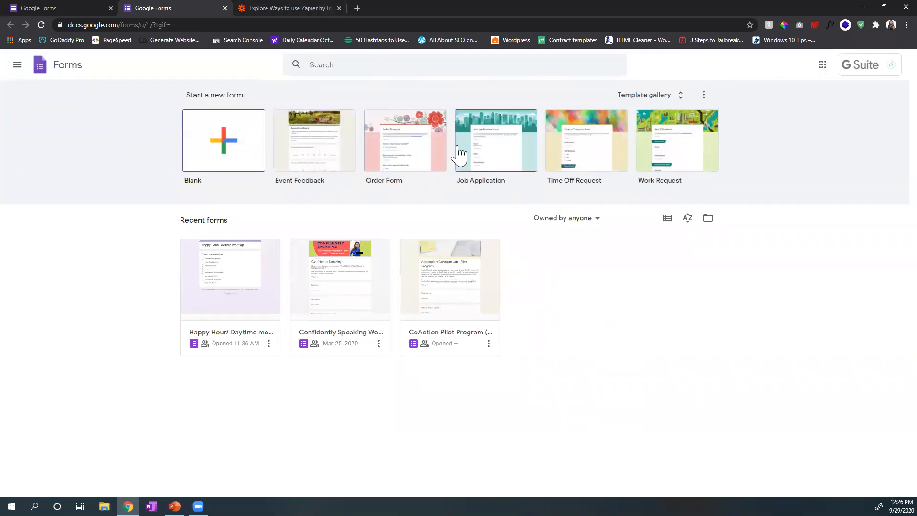
Step: Examine the home page's navigation options, the account details and the list of other Google apps
{"action": "left_click", "coordinate": [17, 66]}
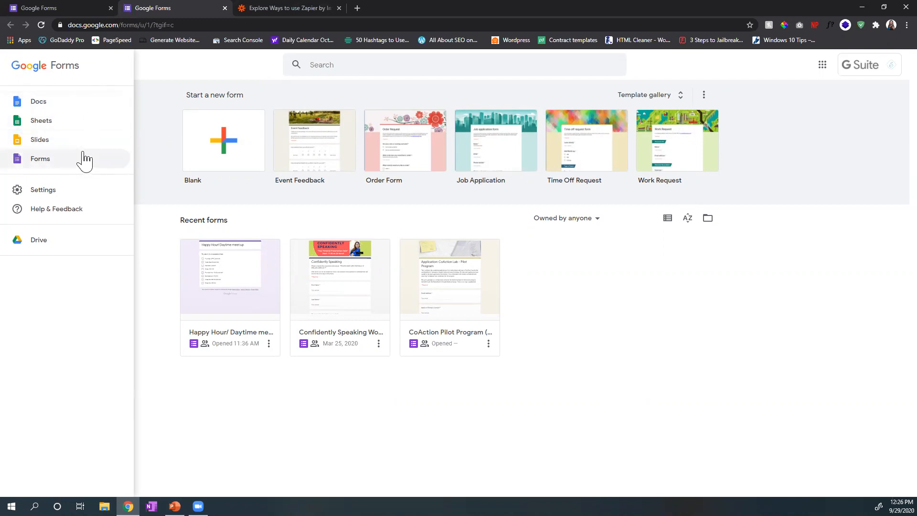
{"action": "left_click", "coordinate": [165, 130]}
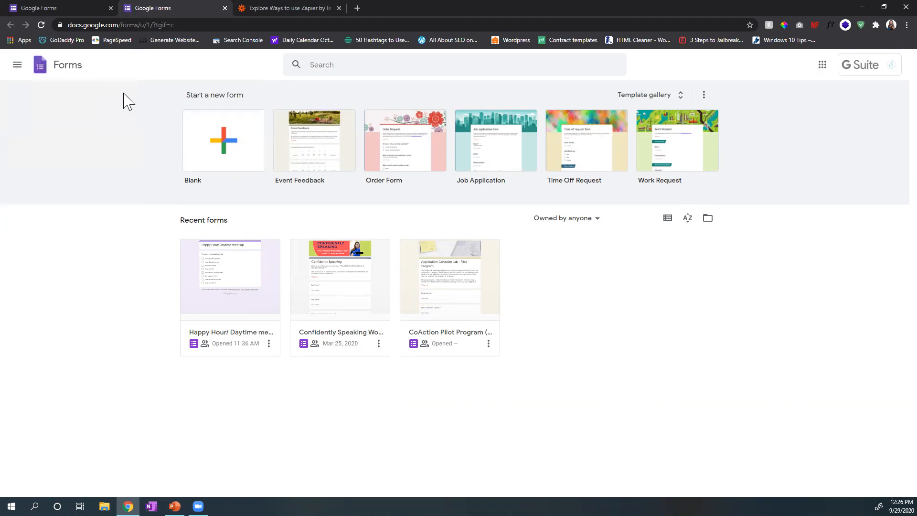
{"action": "left_click", "coordinate": [321, 67]}
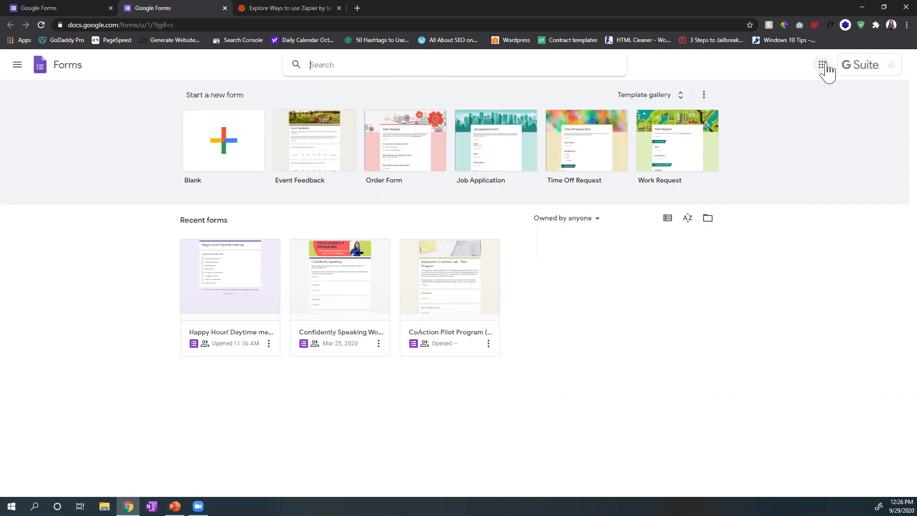
{"action": "left_click", "coordinate": [859, 70]}
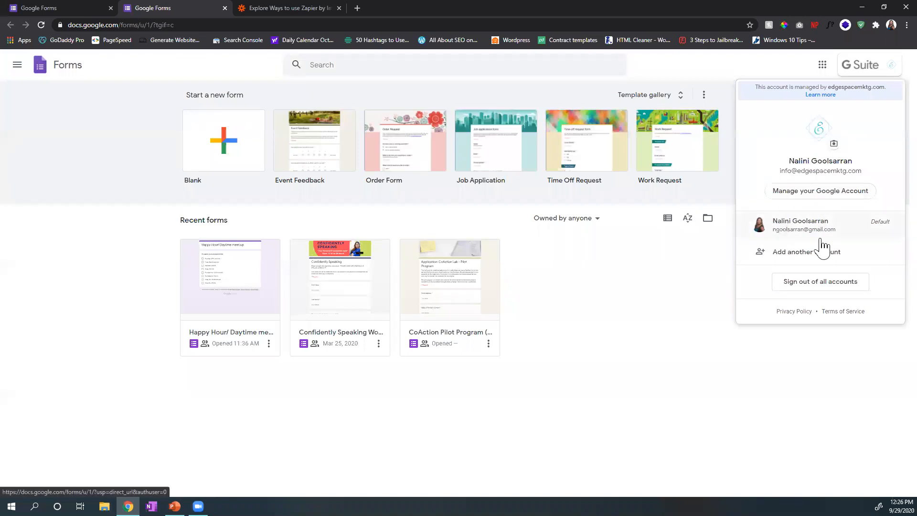
{"action": "left_click", "coordinate": [862, 79]}
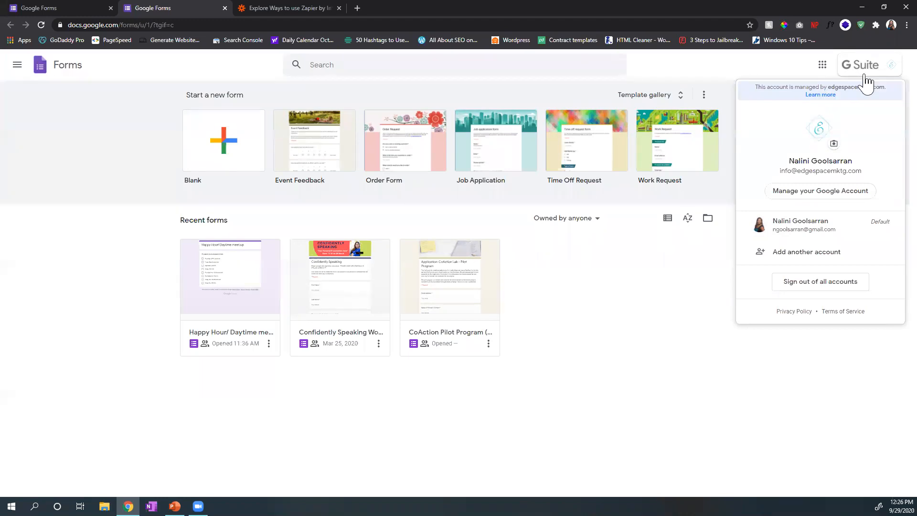
{"action": "left_click", "coordinate": [822, 66]}
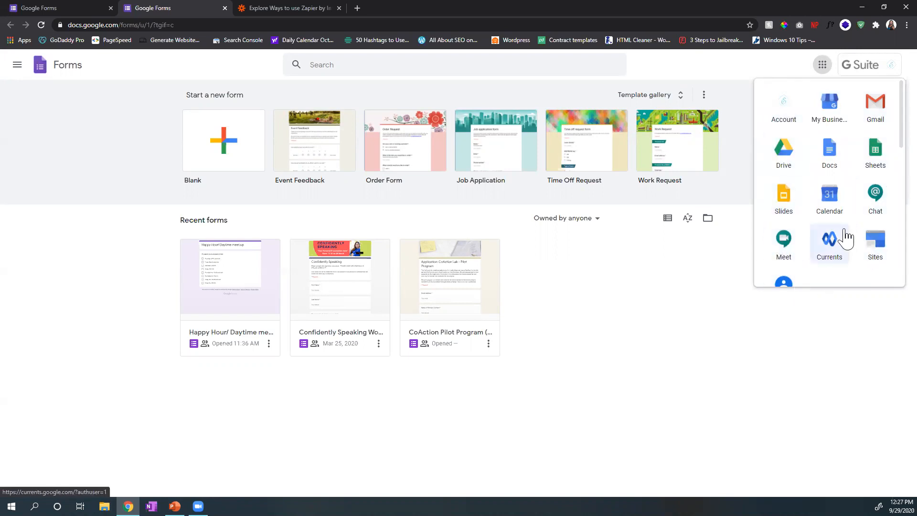
{"action": "scroll", "coordinate": [889, 252], "scroll_direction": "down", "scroll_amount": 4}
{"action": "scroll", "coordinate": [889, 254], "scroll_direction": "down", "scroll_amount": 5}
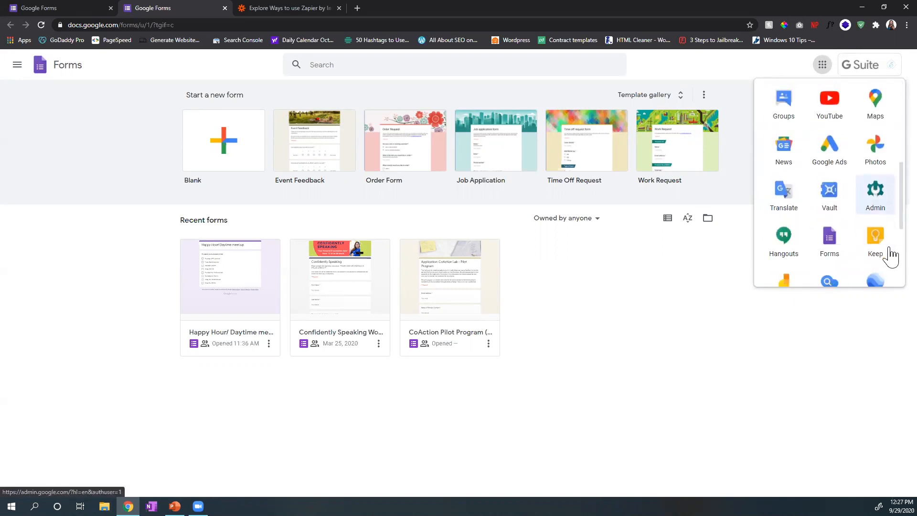
{"action": "scroll", "coordinate": [889, 255], "scroll_direction": "up", "scroll_amount": 3}
{"action": "scroll", "coordinate": [890, 255], "scroll_direction": "up", "scroll_amount": 5}
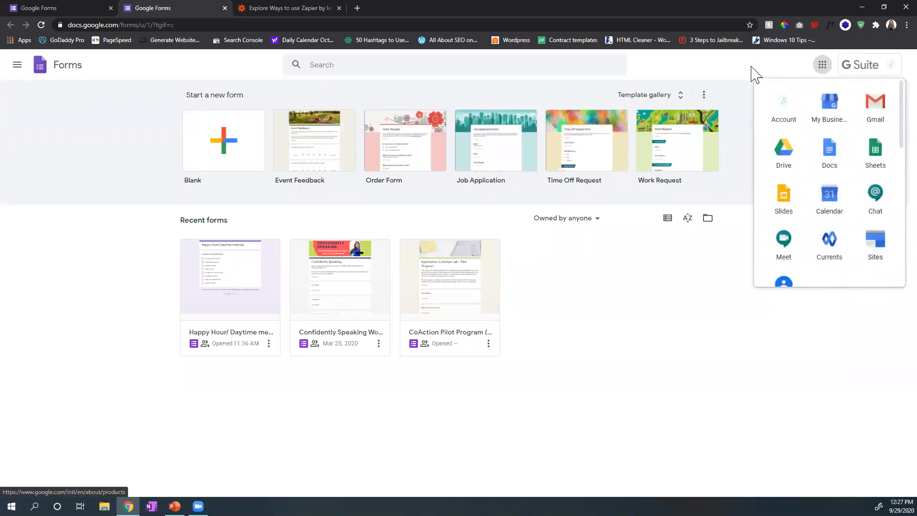
{"action": "left_click", "coordinate": [752, 74]}
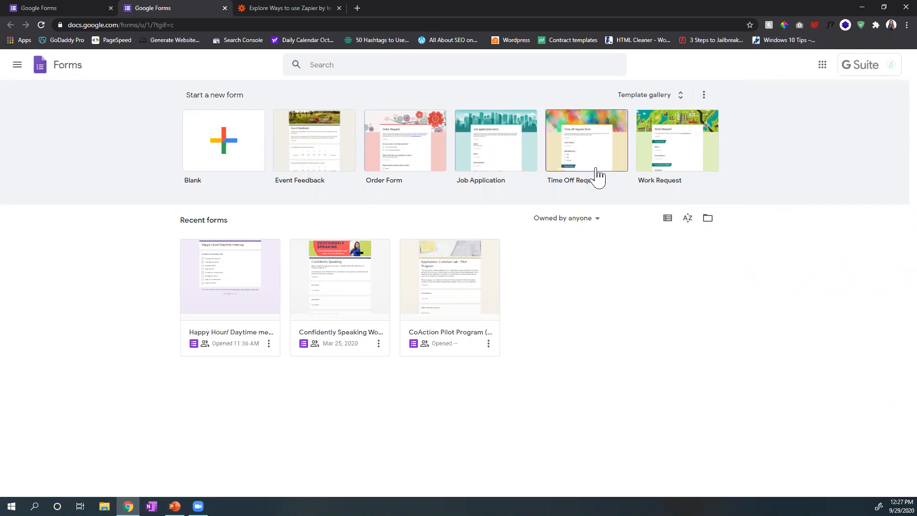
Step: Review the Work and Personal sections of the template gallery once more, and return to the home page
{"action": "left_click", "coordinate": [682, 96]}
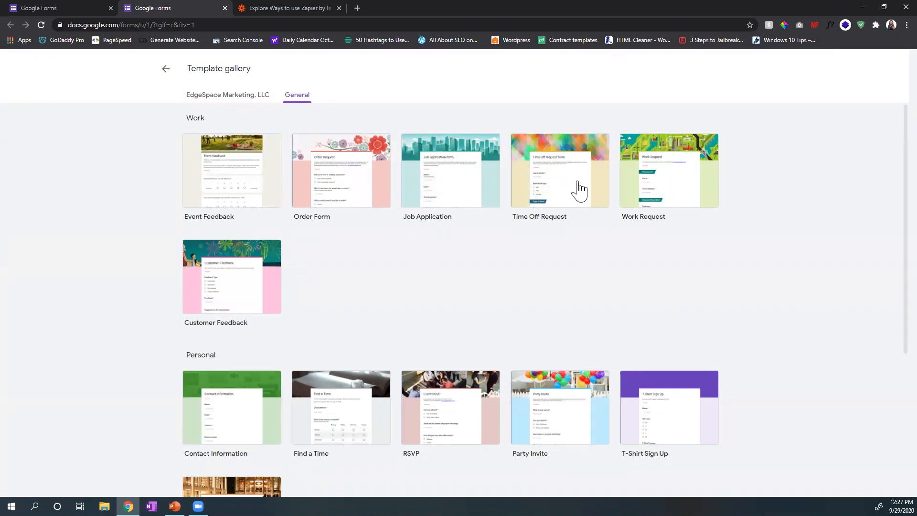
{"action": "scroll", "coordinate": [653, 193], "scroll_direction": "down", "scroll_amount": 4}
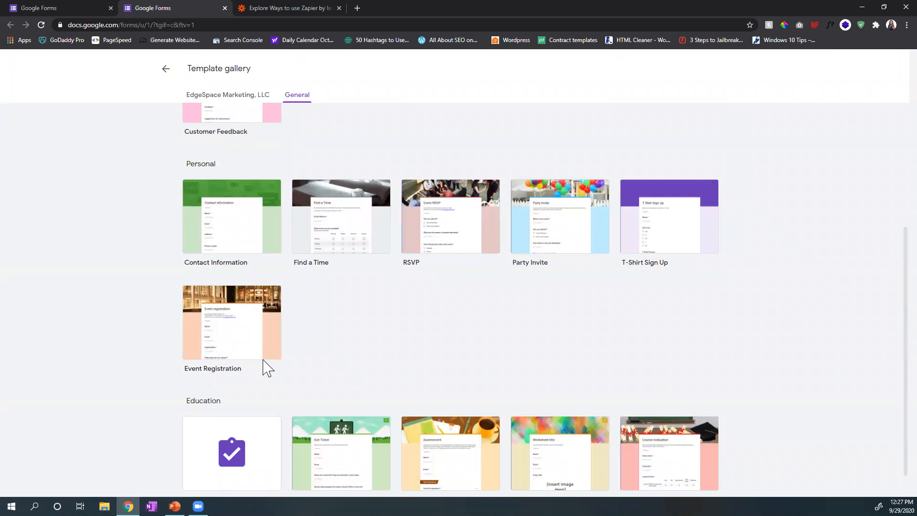
{"action": "scroll", "coordinate": [611, 358], "scroll_direction": "up", "scroll_amount": 4}
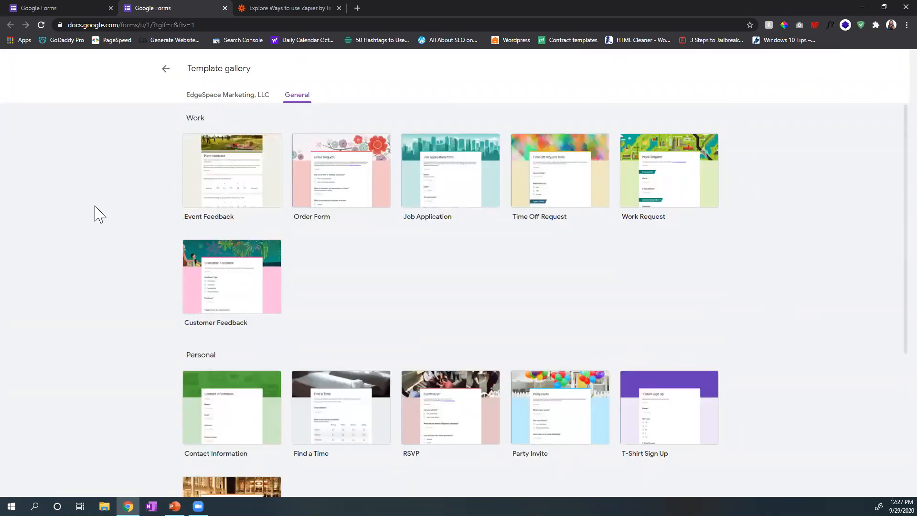
{"action": "left_click", "coordinate": [166, 68]}
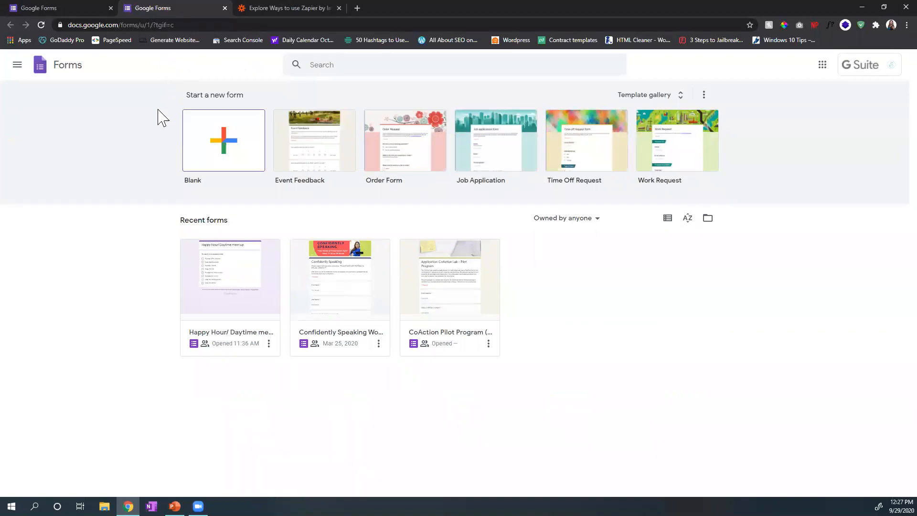
Step: Create a blank form and title it "New Client In-Take Form"
{"action": "left_click", "coordinate": [230, 139]}
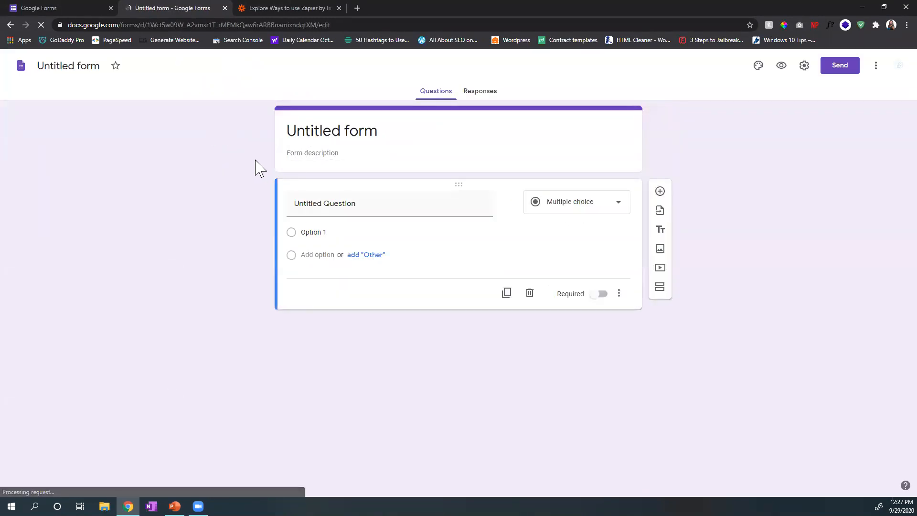
{"action": "left_click", "coordinate": [351, 127]}
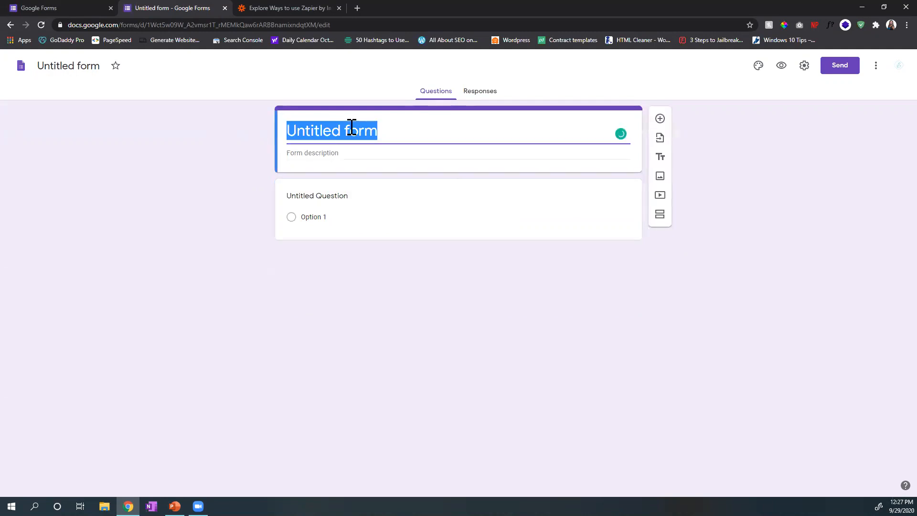
{"action": "type", "text": "New CLi"}
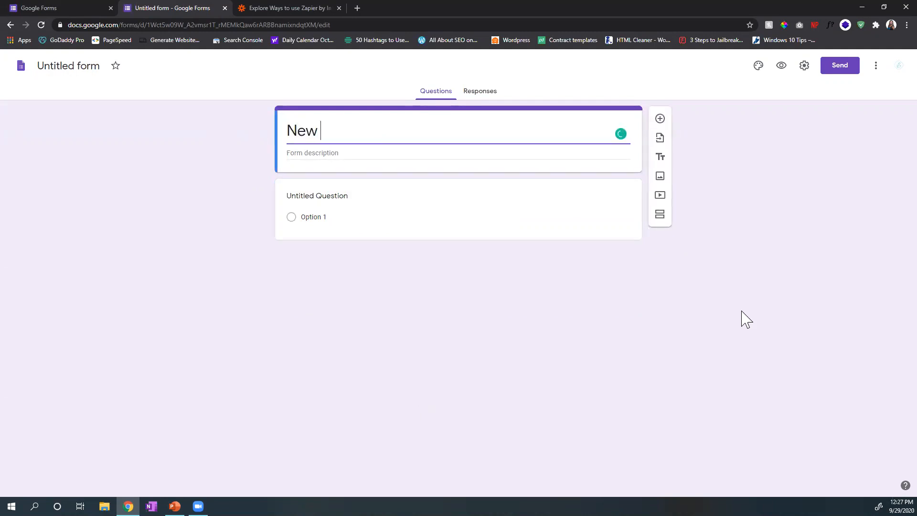
{"action": "key", "text": "BackSpace"}
{"action": "key", "text": "BackSpace"}
{"action": "type", "text": "lient In Take Form"}
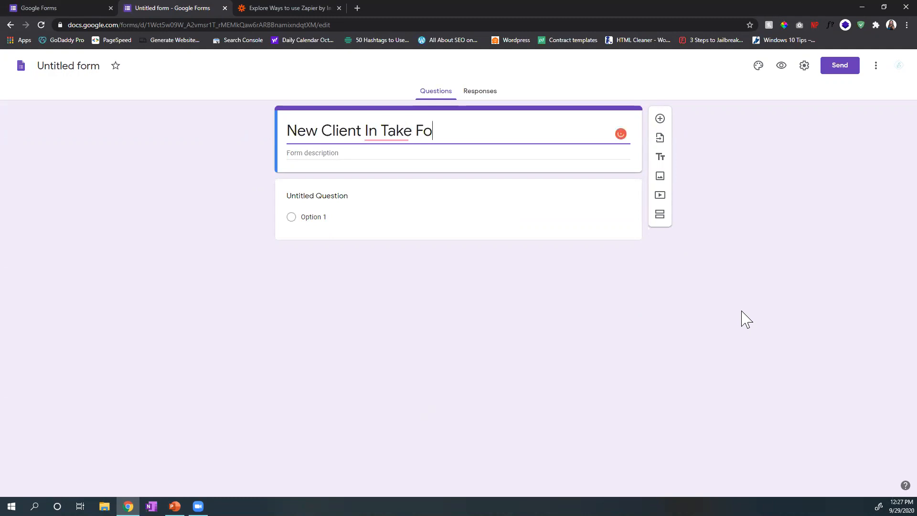
{"action": "left_click", "coordinate": [741, 215]}
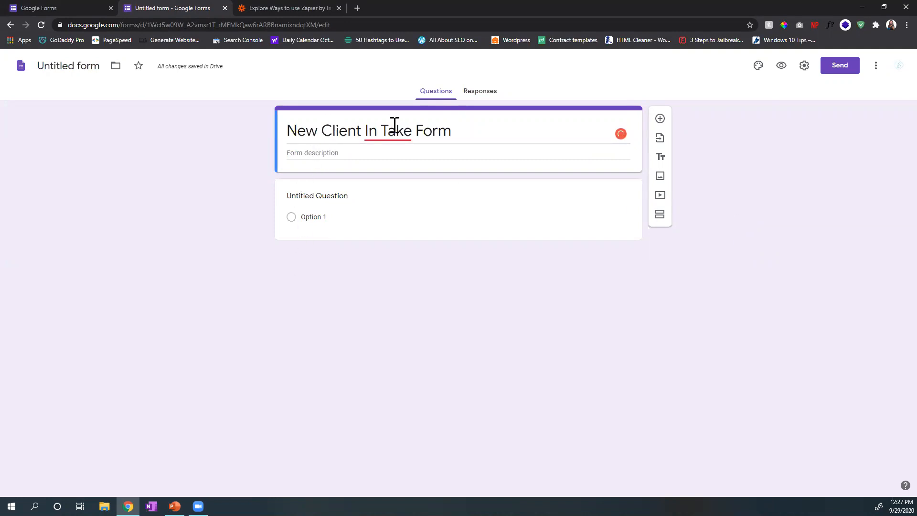
{"action": "mouse_move", "coordinate": [395, 129]}
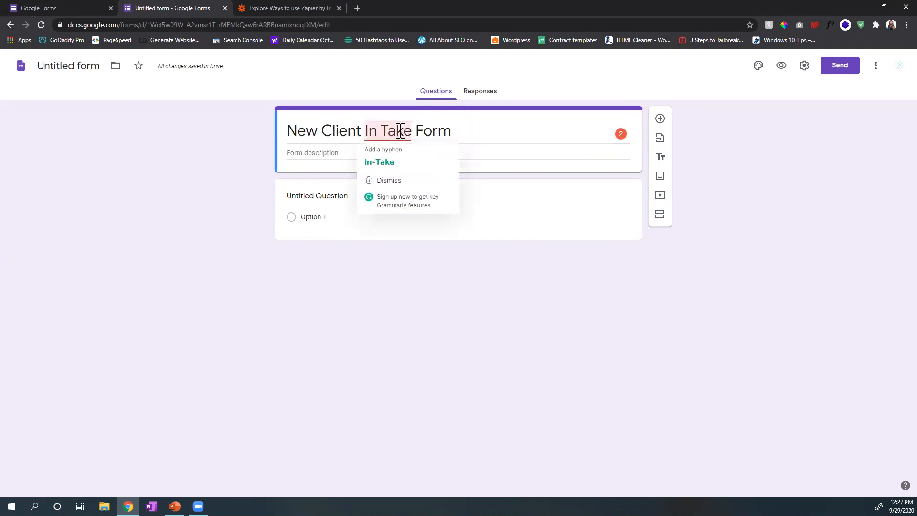
{"action": "left_click", "coordinate": [400, 161]}
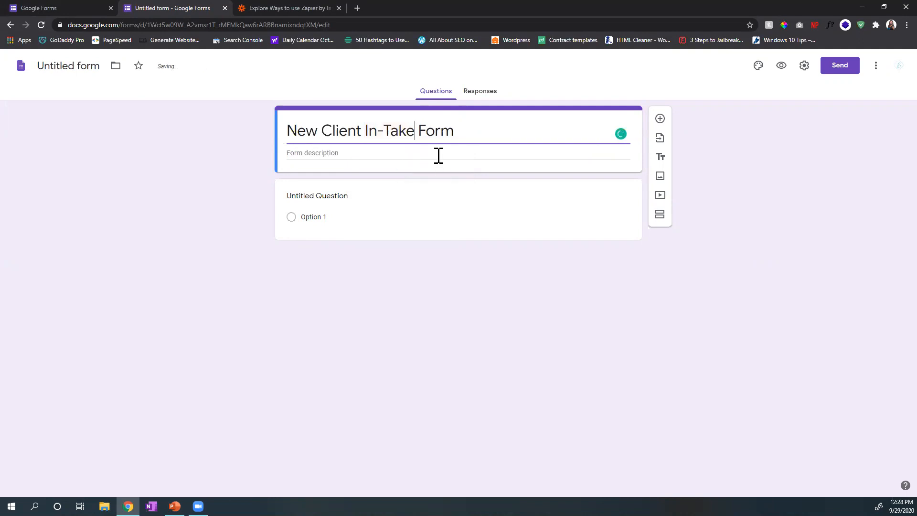
Step: Add the form description "Please spell your email correctly!" below the title
{"action": "left_click", "coordinate": [348, 152]}
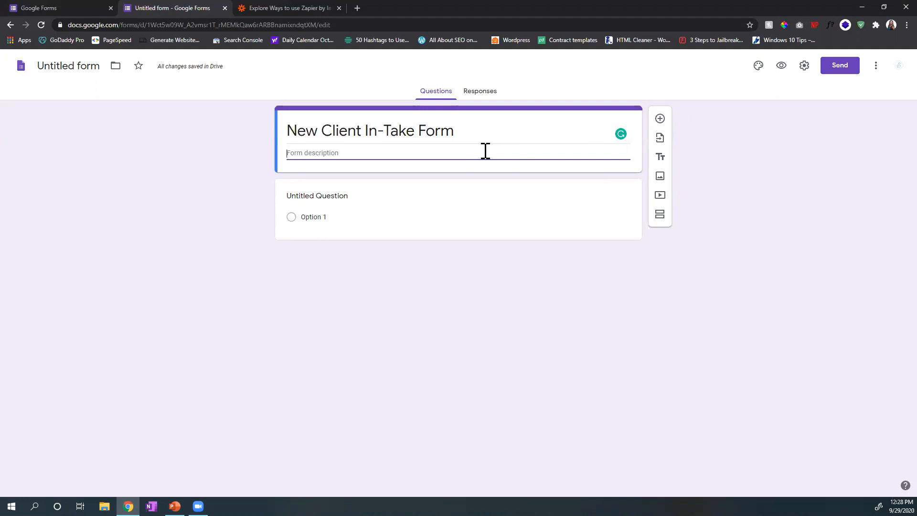
{"action": "type", "text": "Please spell your email correctly!"}
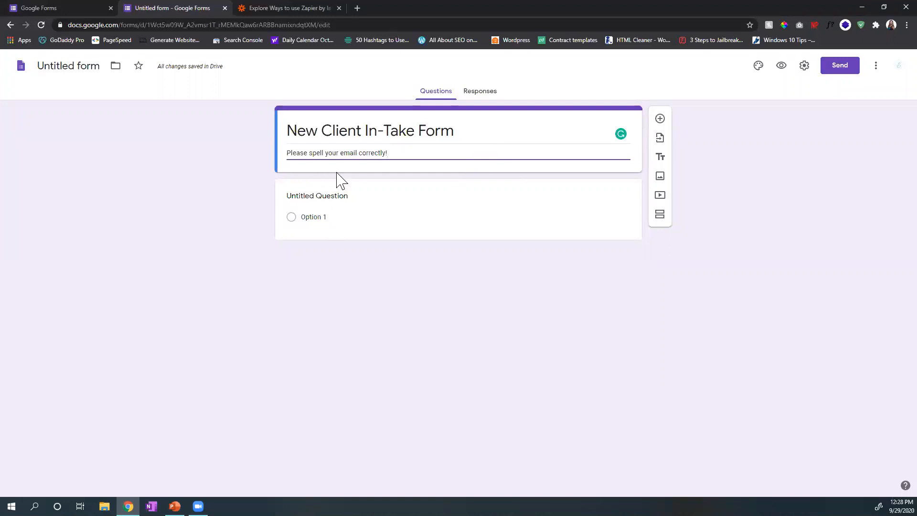
{"action": "left_click", "coordinate": [779, 183]}
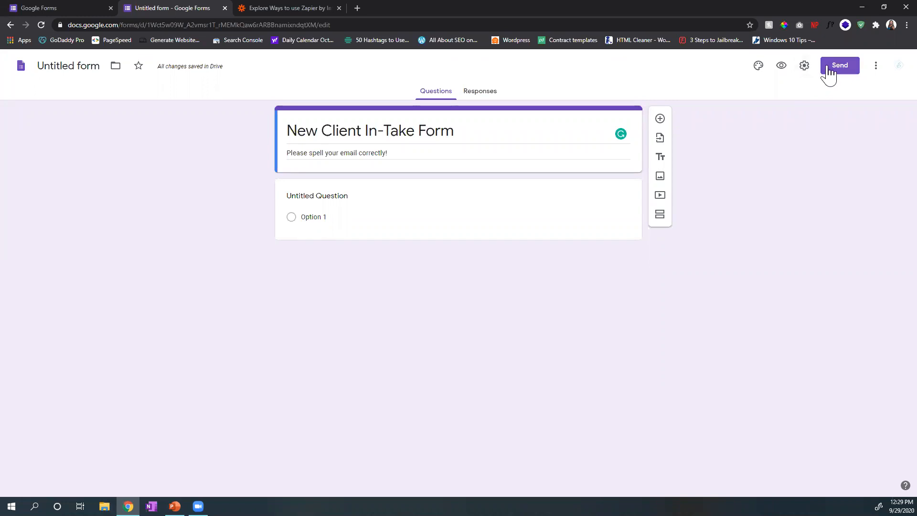
Step: Review the form's additional actions and the forms home page, and return to the client in-take form
{"action": "left_click", "coordinate": [875, 67]}
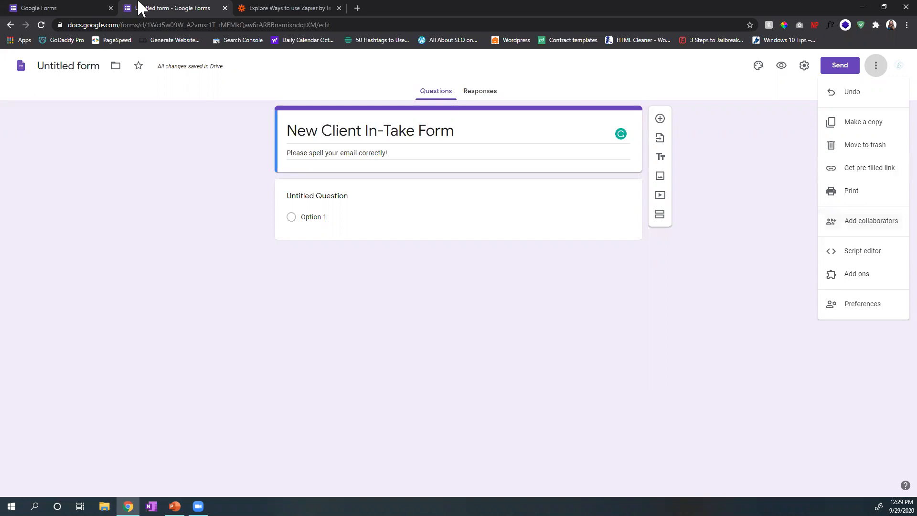
{"action": "left_click", "coordinate": [66, 9]}
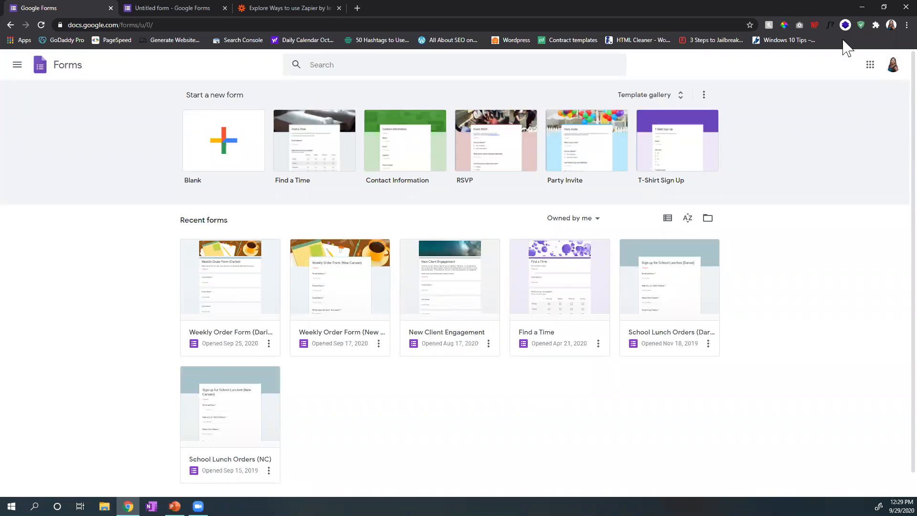
{"action": "left_click", "coordinate": [173, 9]}
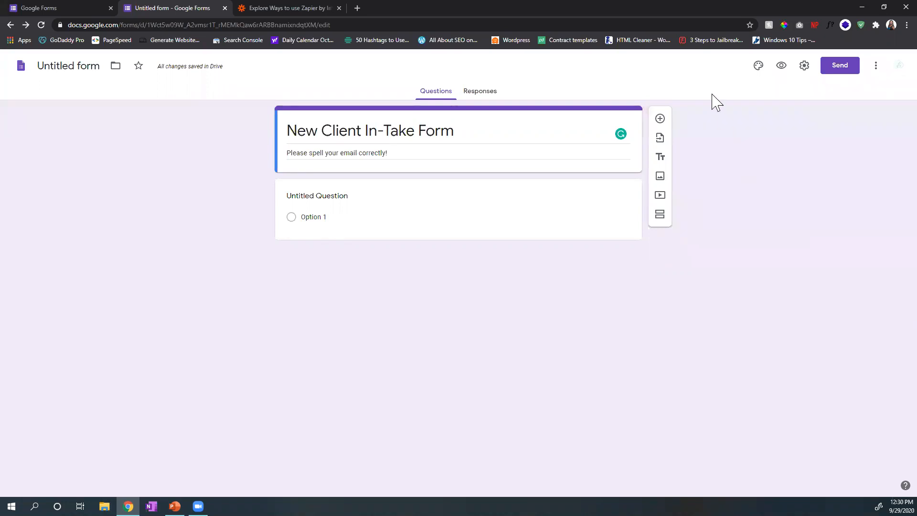
Step: Set the form to collect email addresses and send response receipts if the respondent requests it
{"action": "left_click", "coordinate": [805, 66]}
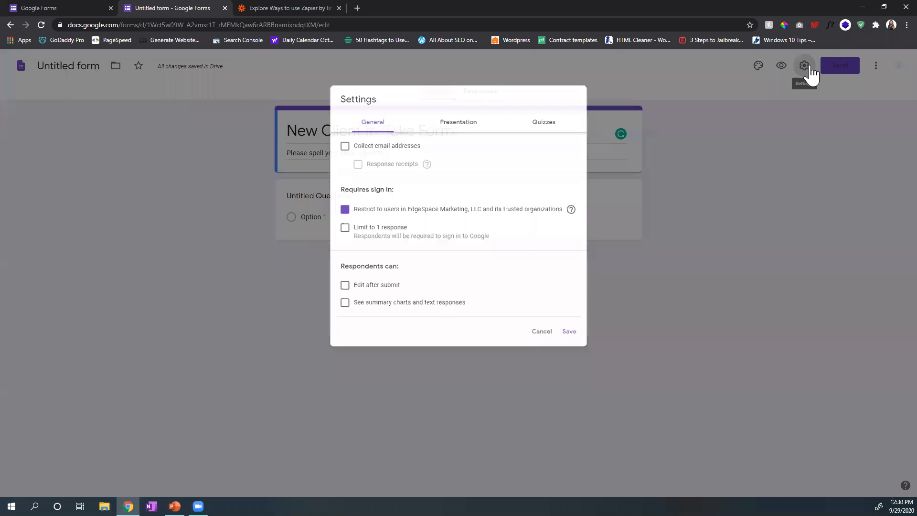
{"action": "left_click", "coordinate": [333, 140]}
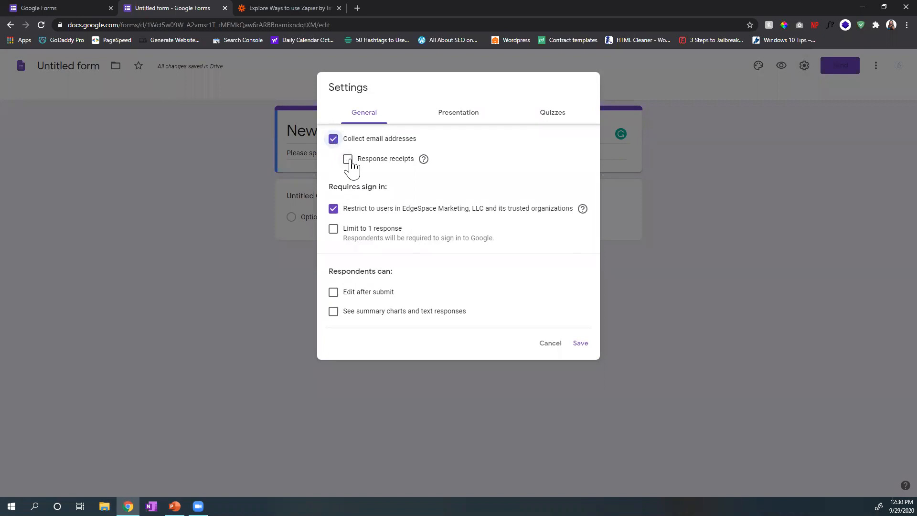
{"action": "left_click", "coordinate": [348, 160]}
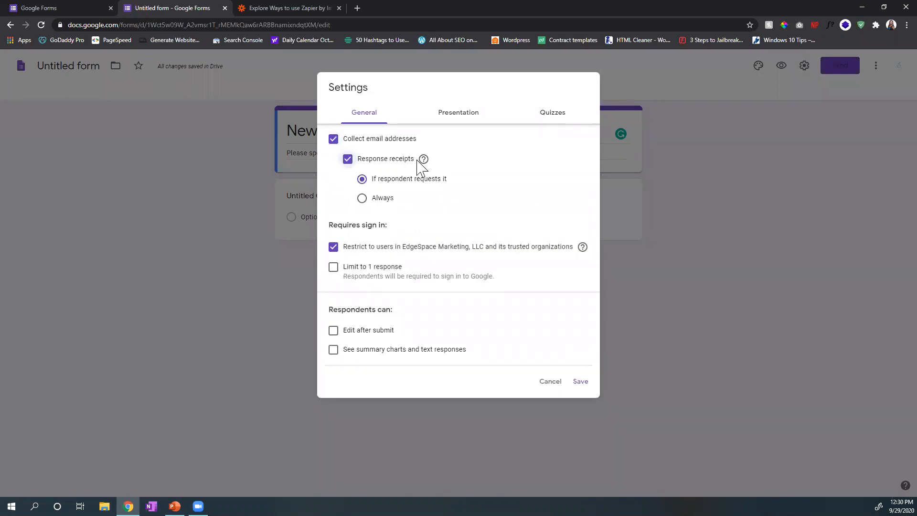
{"action": "mouse_move", "coordinate": [426, 163]}
Step: Remove the restriction to EdgeSpace Marketing, LLC users, and try the one-response limit before turning it back off
{"action": "left_click", "coordinate": [333, 268]}
{"action": "left_click", "coordinate": [334, 247]}
{"action": "left_click", "coordinate": [334, 267]}
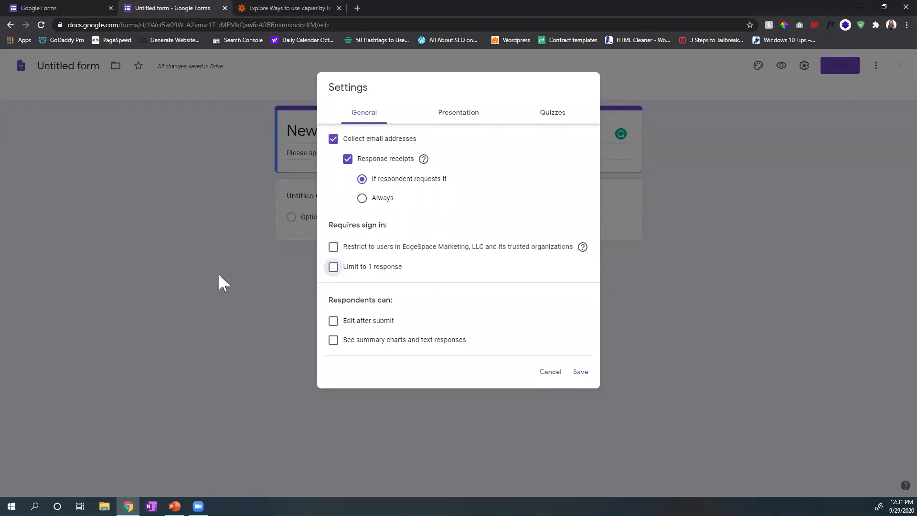
{"action": "left_click", "coordinate": [333, 268]}
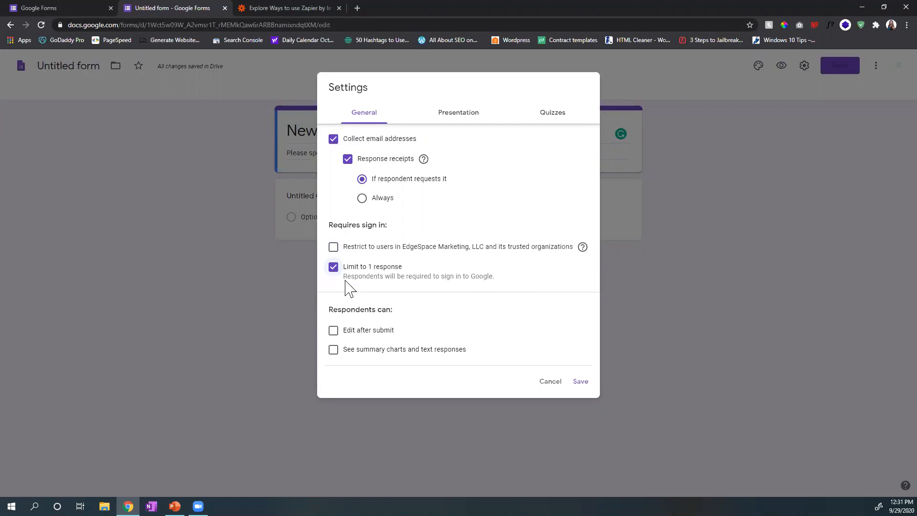
{"action": "left_click", "coordinate": [333, 267]}
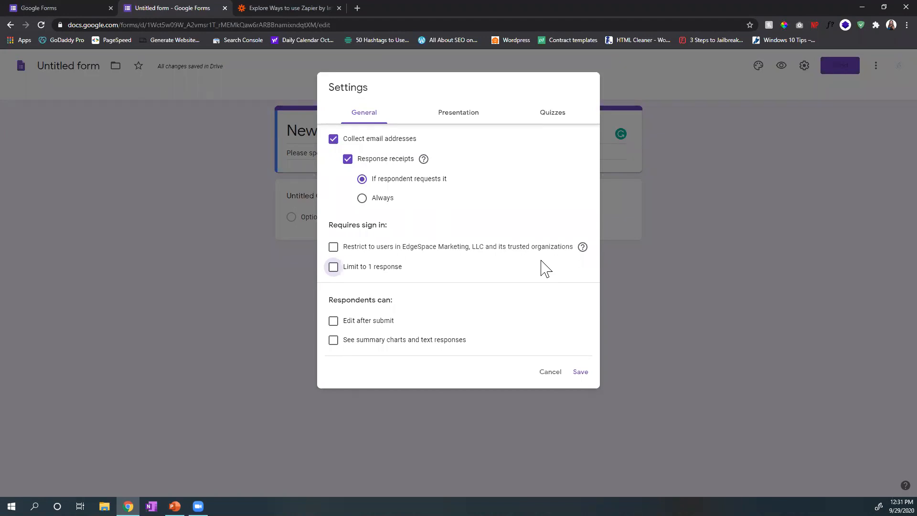
Step: Try allowing respondents to edit after submitting and to see summary charts and text responses, turning each option back off
{"action": "left_click", "coordinate": [334, 325]}
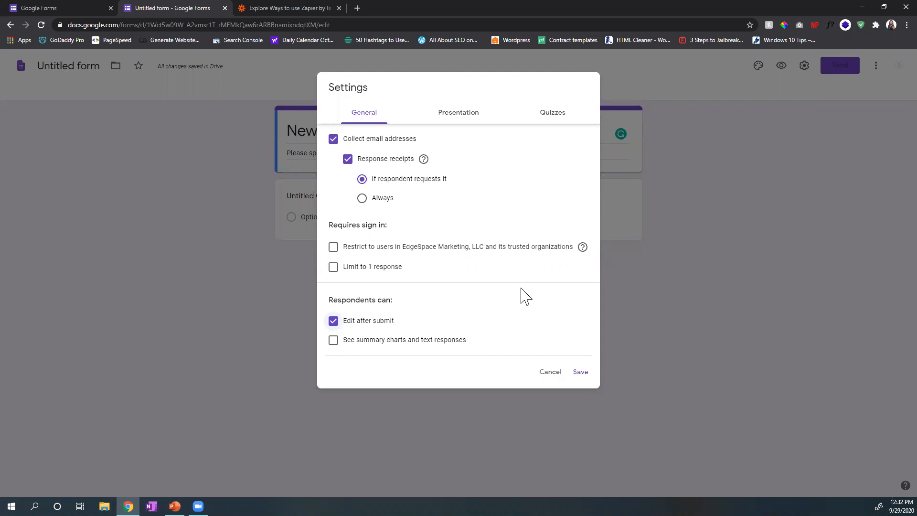
{"action": "left_click", "coordinate": [333, 321]}
{"action": "left_click", "coordinate": [334, 340]}
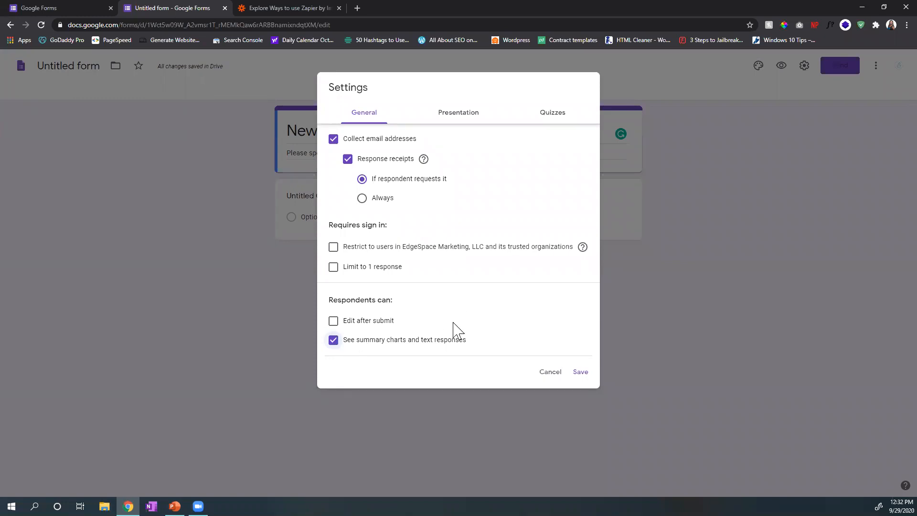
{"action": "left_click", "coordinate": [334, 340]}
Step: Enable the progress bar in the presentation settings, and keep the link to submit another response turned on
{"action": "left_click", "coordinate": [465, 121]}
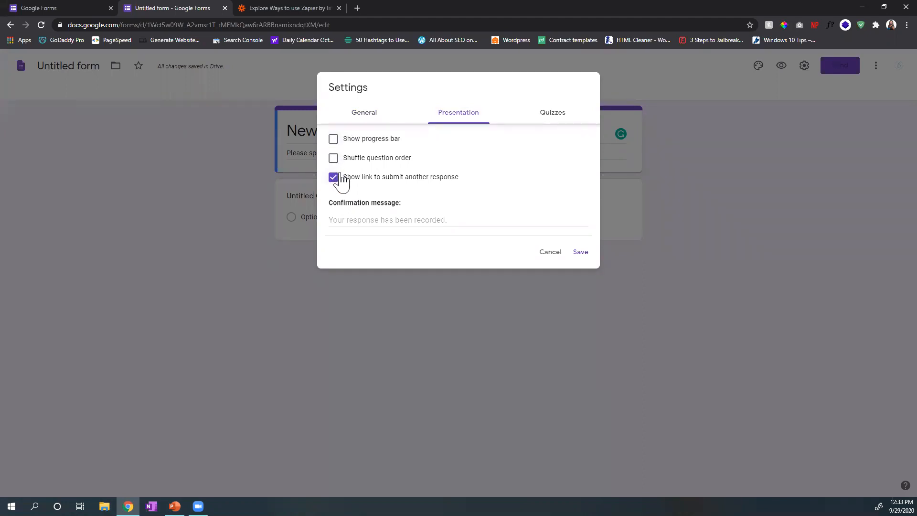
{"action": "left_click", "coordinate": [333, 140]}
{"action": "left_click", "coordinate": [357, 177]}
{"action": "left_click", "coordinate": [334, 177]}
{"action": "left_click", "coordinate": [365, 219]}
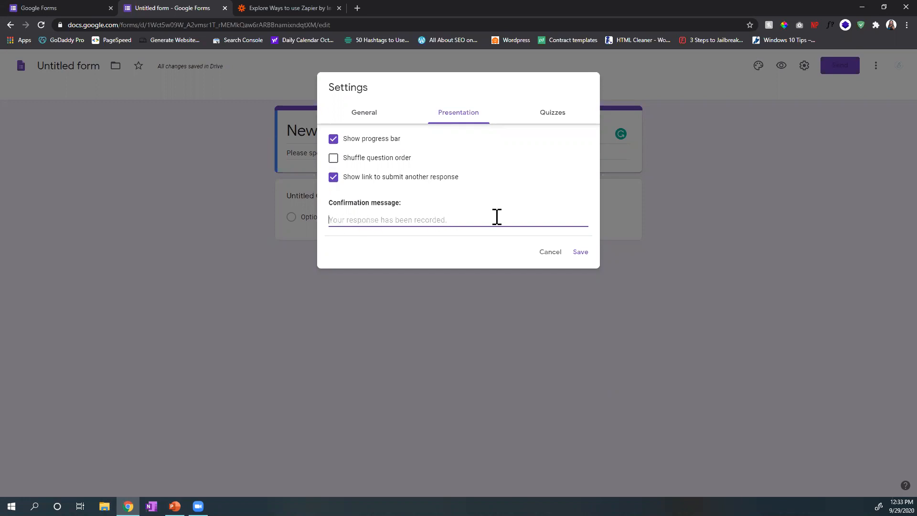
Step: Try making the form a quiz to view the quiz options, and turn the quiz setting back off
{"action": "left_click", "coordinate": [562, 113]}
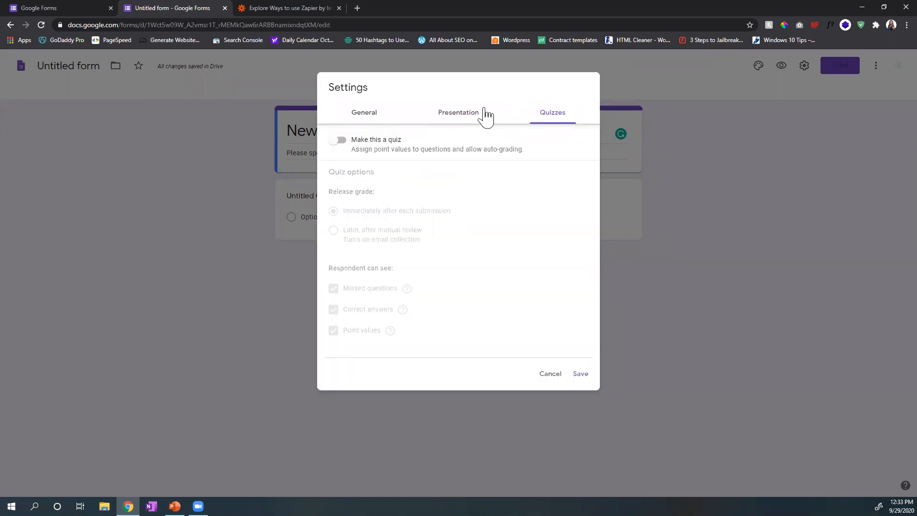
{"action": "left_click", "coordinate": [340, 141]}
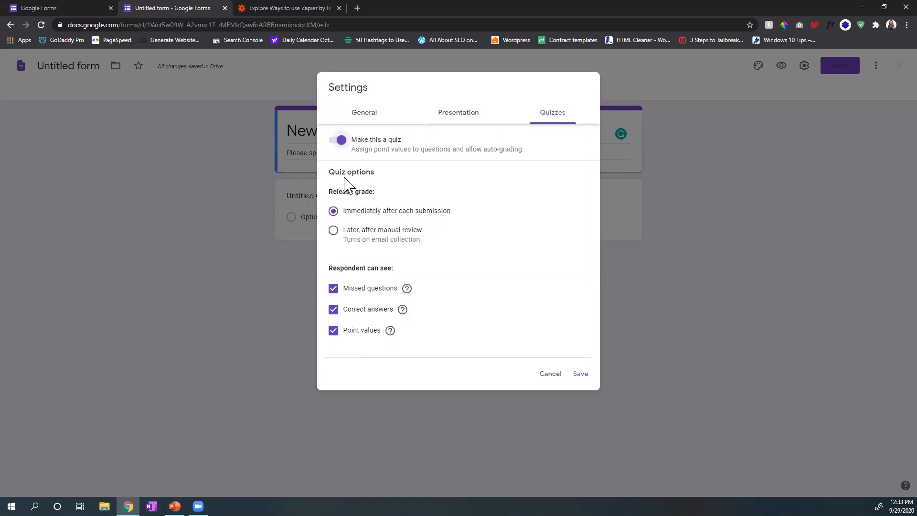
{"action": "left_click", "coordinate": [336, 143]}
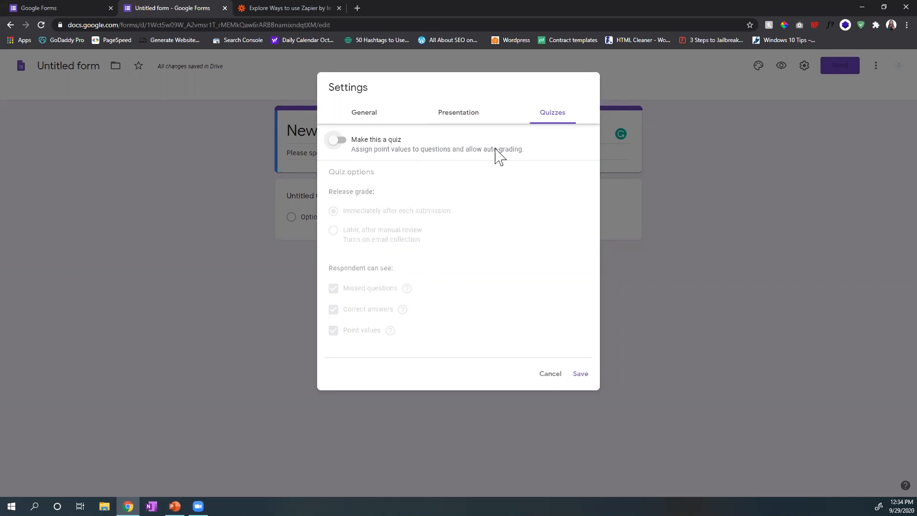
{"action": "left_click", "coordinate": [340, 140]}
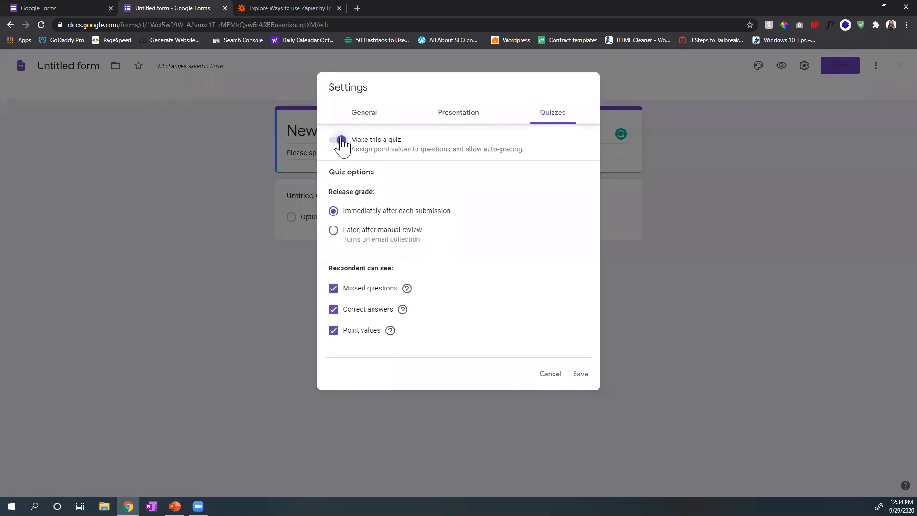
{"action": "left_click", "coordinate": [341, 141]}
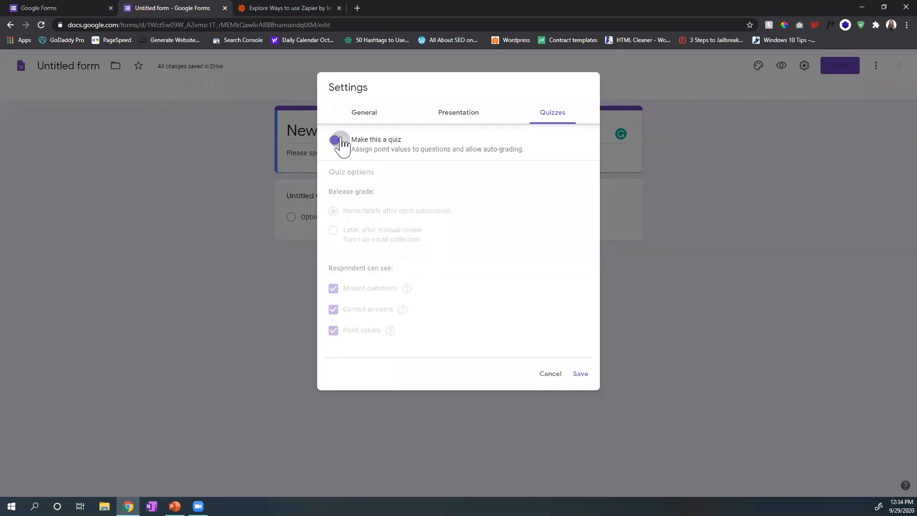
Step: Review the general, presentation and quiz settings once more and save them
{"action": "left_click", "coordinate": [365, 125]}
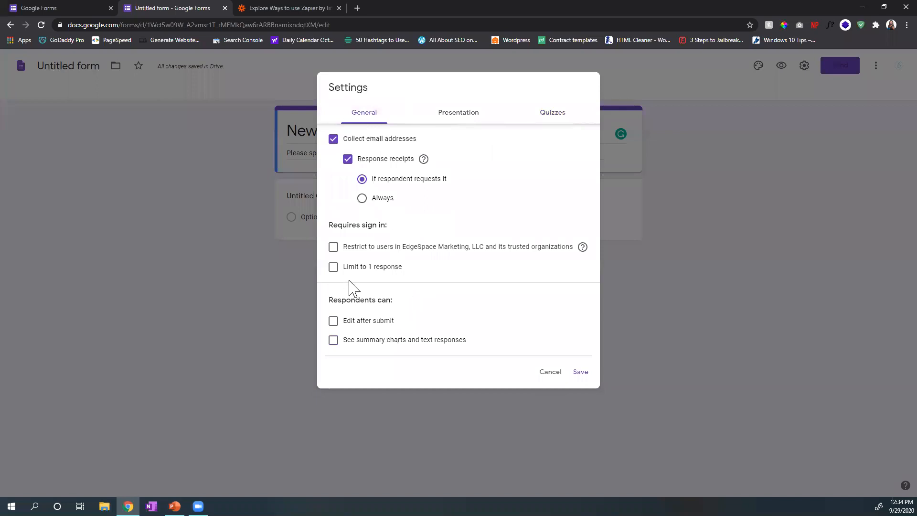
{"action": "left_click", "coordinate": [442, 123]}
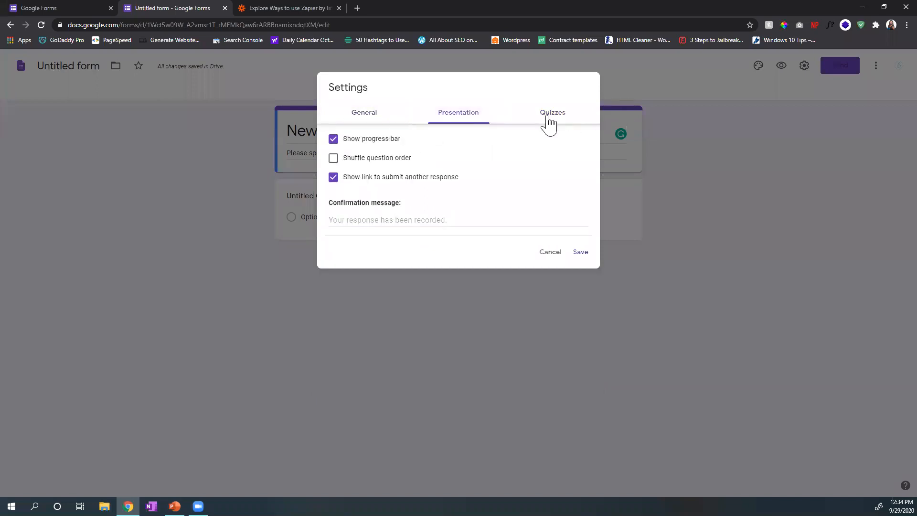
{"action": "left_click", "coordinate": [549, 123]}
{"action": "left_click", "coordinate": [583, 374]}
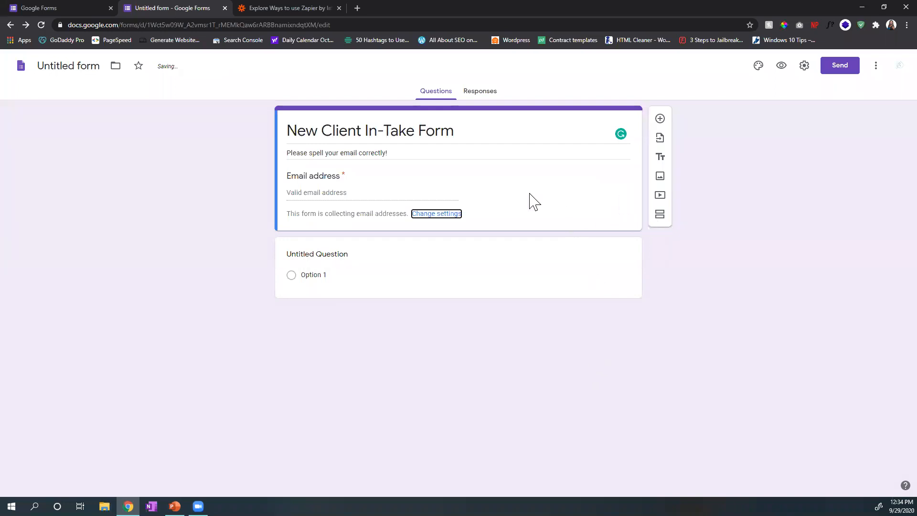
Step: Examine the email address field on the form and recheck the general settings that control it
{"action": "left_click_drag", "start_coordinate": [287, 175], "coordinate": [348, 184]}
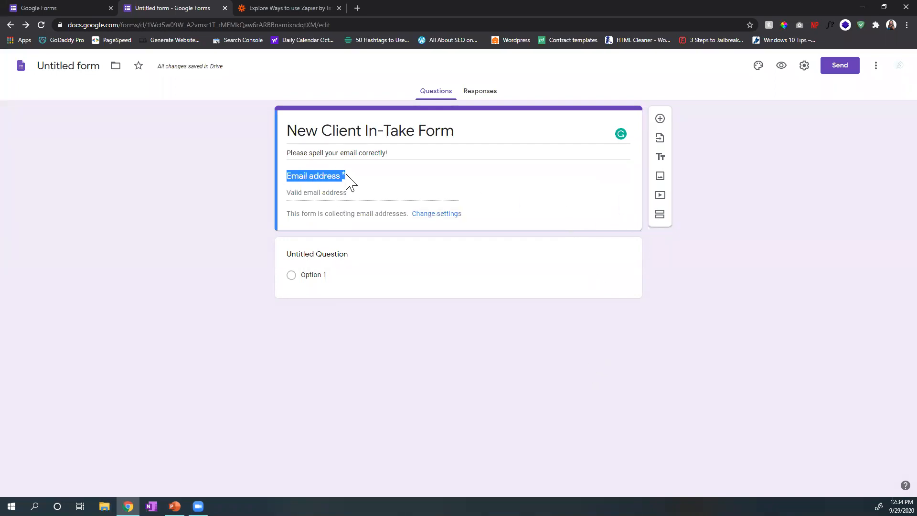
{"action": "left_click", "coordinate": [528, 187]}
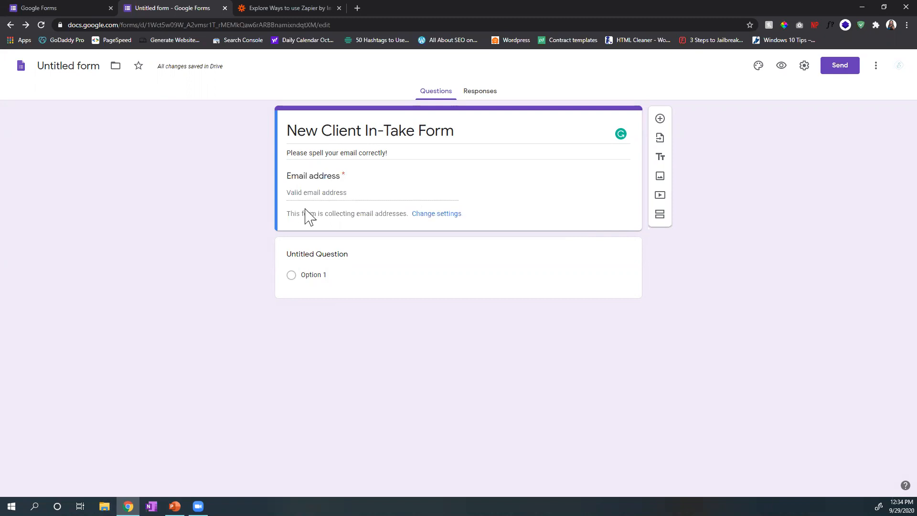
{"action": "left_click", "coordinate": [423, 218]}
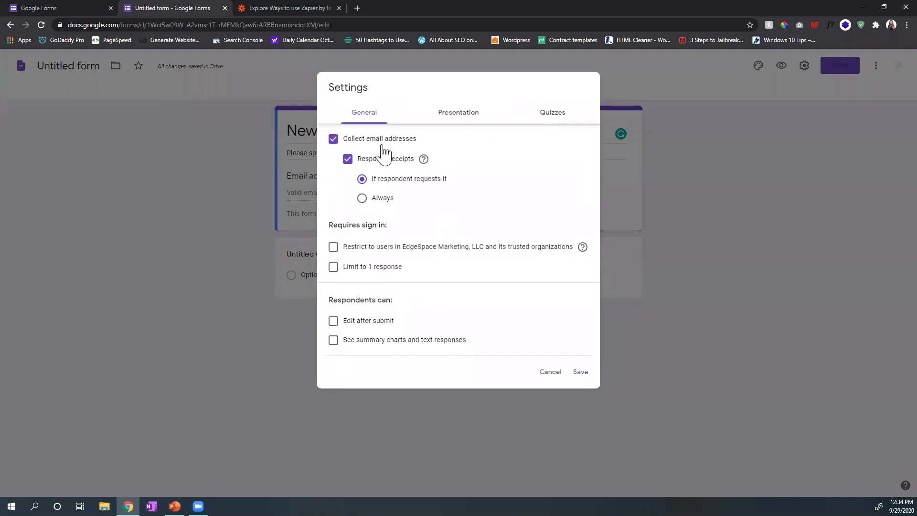
{"action": "left_click", "coordinate": [549, 373]}
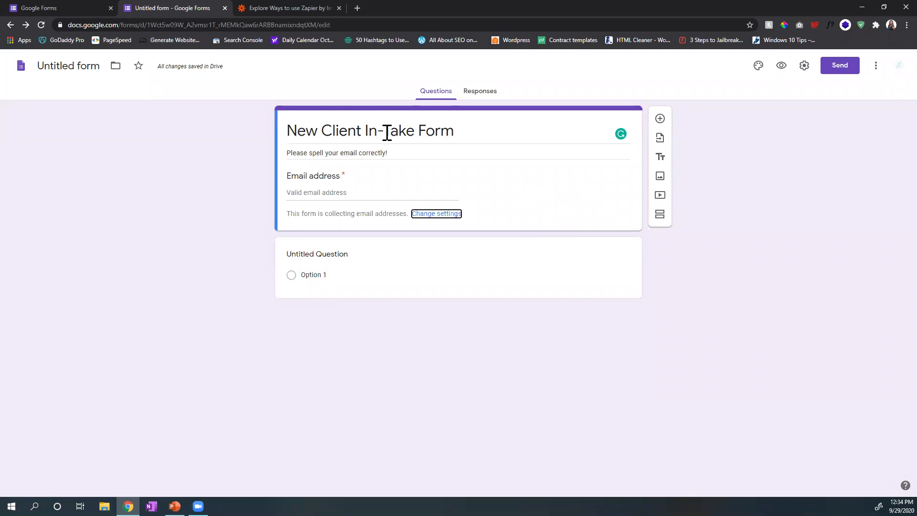
{"action": "left_click", "coordinate": [804, 69]}
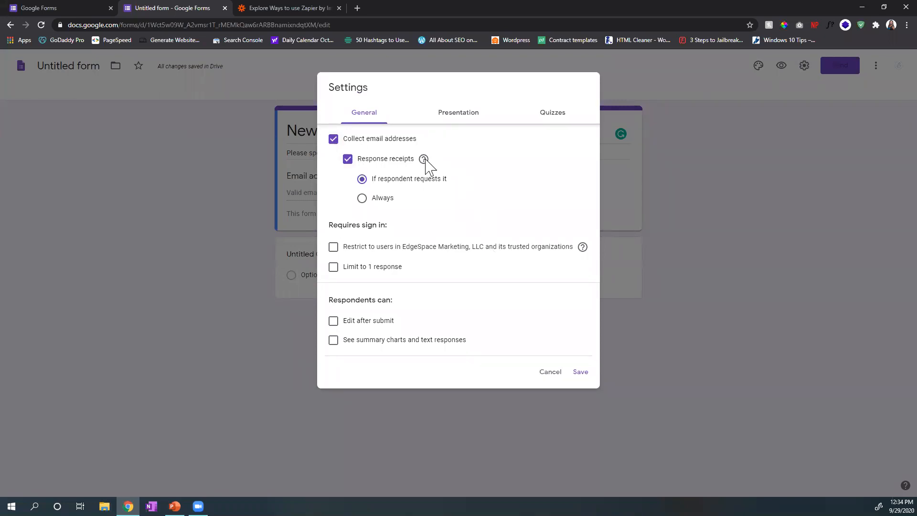
{"action": "left_click", "coordinate": [582, 372]}
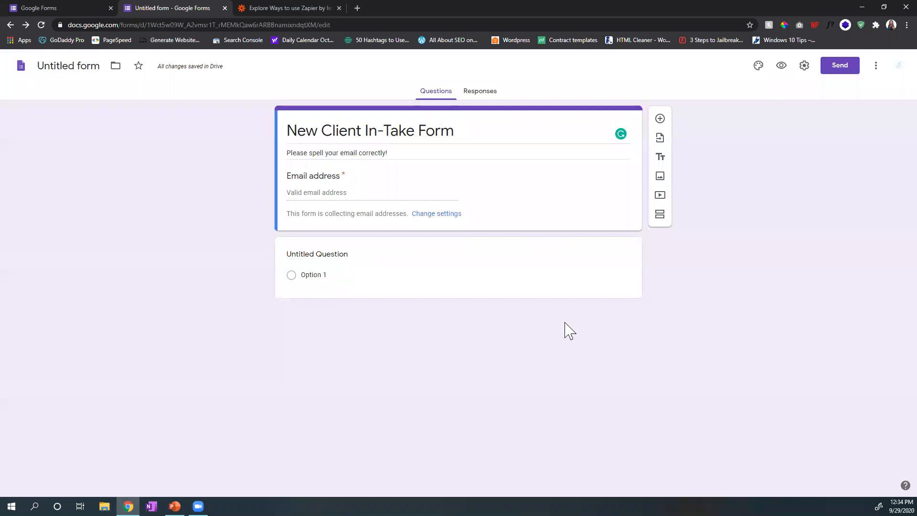
Step: Title the first question "Name (First & Last Name)"
{"action": "left_click", "coordinate": [360, 249]}
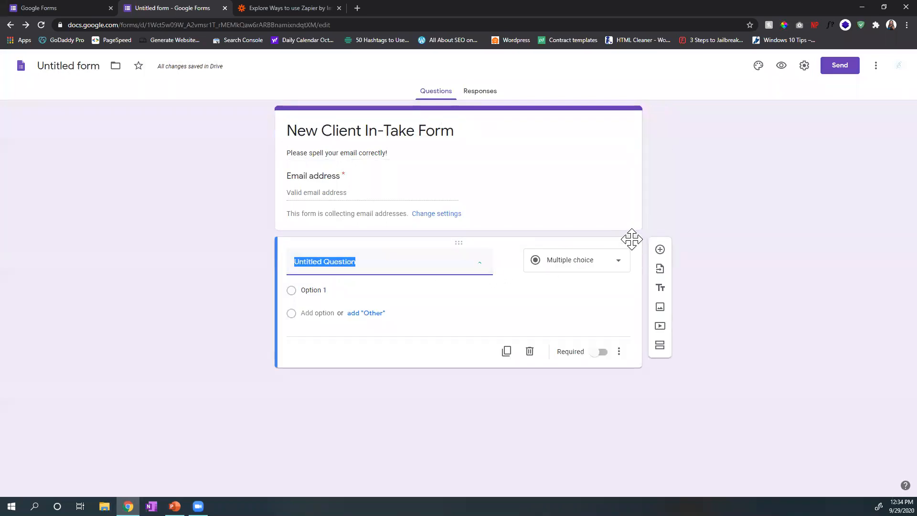
{"action": "type", "text": "Name"}
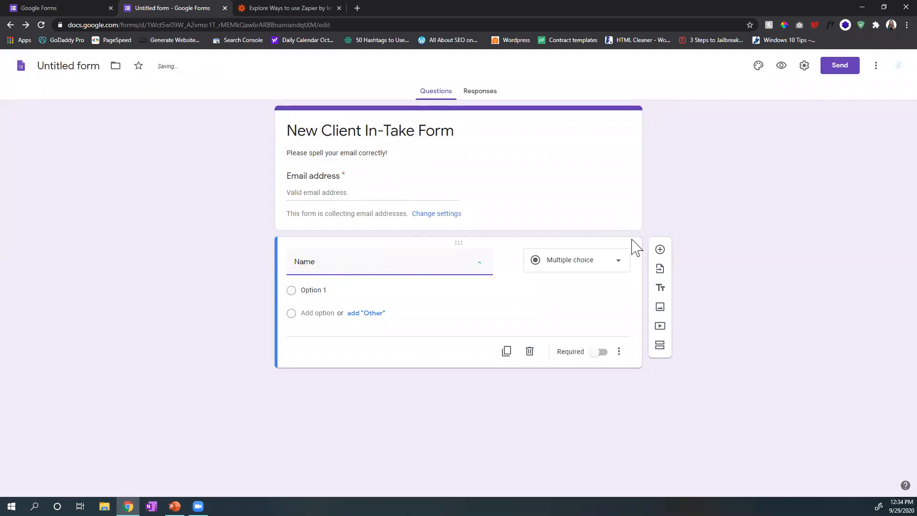
{"action": "type", "text": " (Fi"}
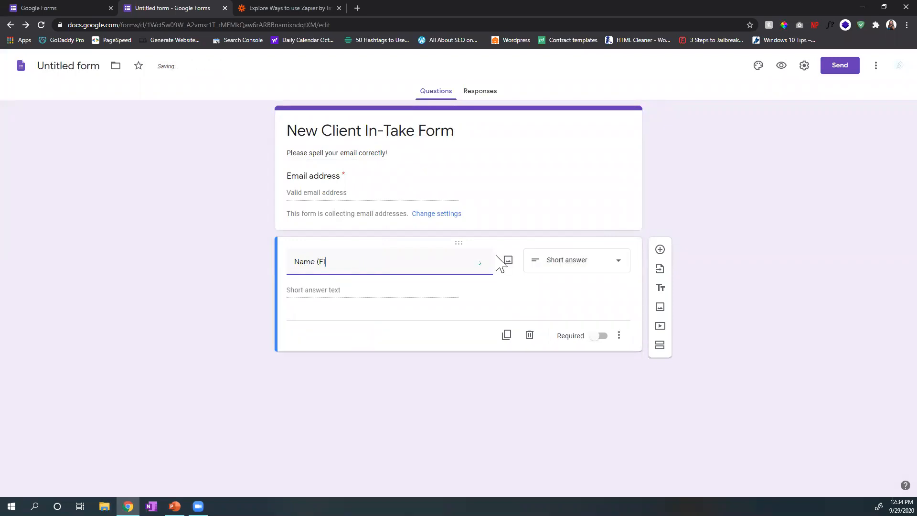
{"action": "key", "text": "BackSpace"}
{"action": "key", "text": "BackSpace"}
{"action": "key", "text": "BackSpace"}
{"action": "key", "text": "BackSpace"}
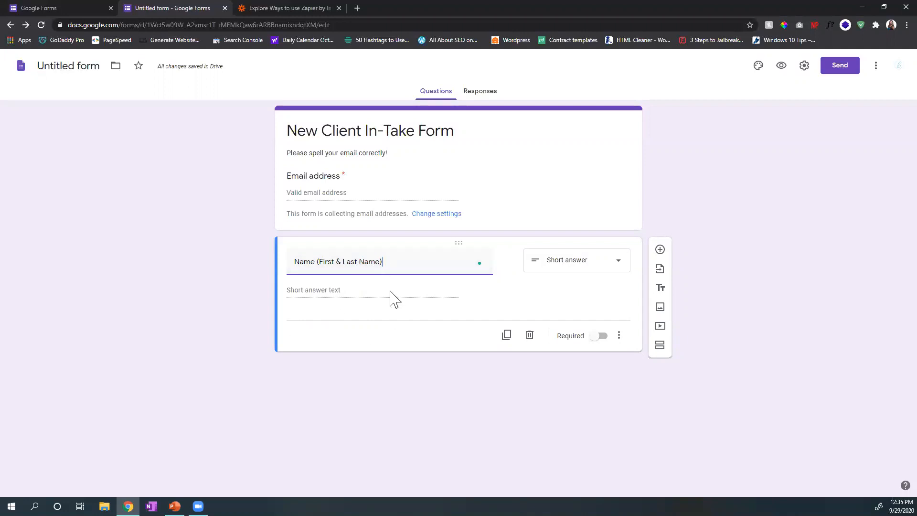
Step: Review the available question types for the name question, keeping it as short answer
{"action": "left_click", "coordinate": [325, 290]}
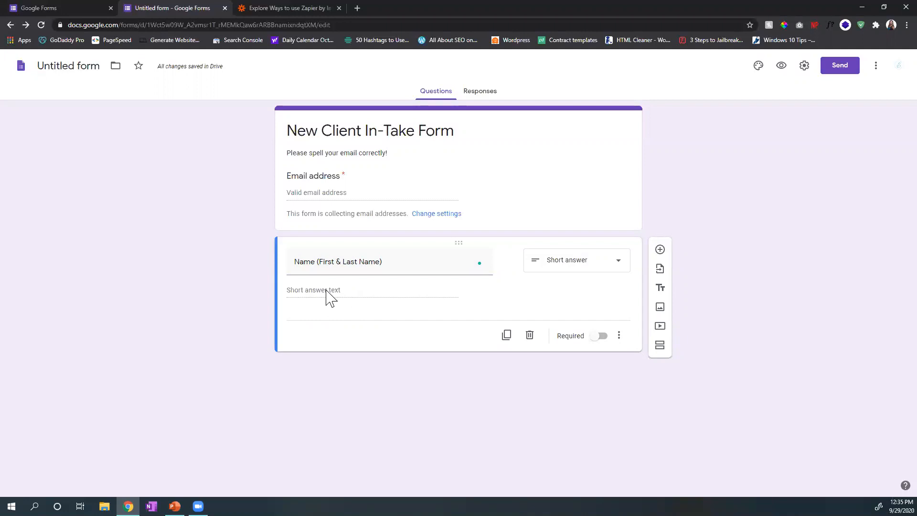
{"action": "left_click", "coordinate": [621, 264]}
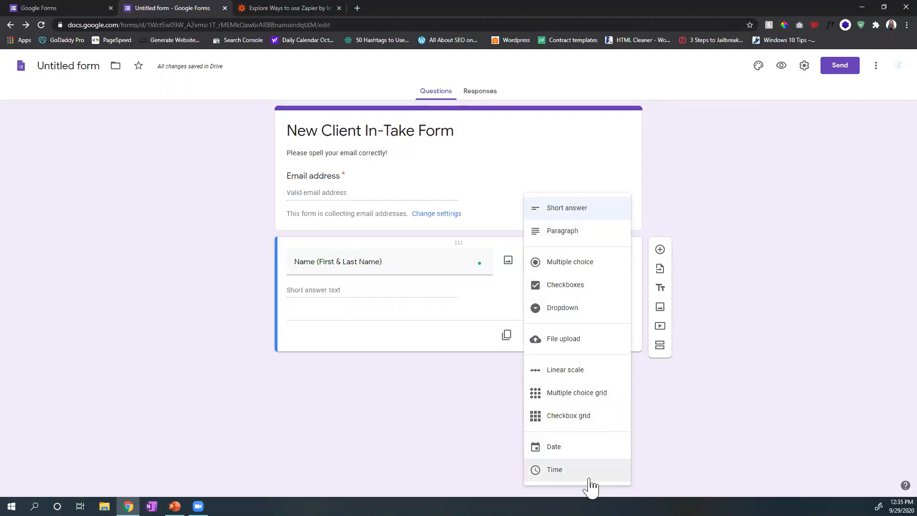
{"action": "left_click", "coordinate": [778, 242]}
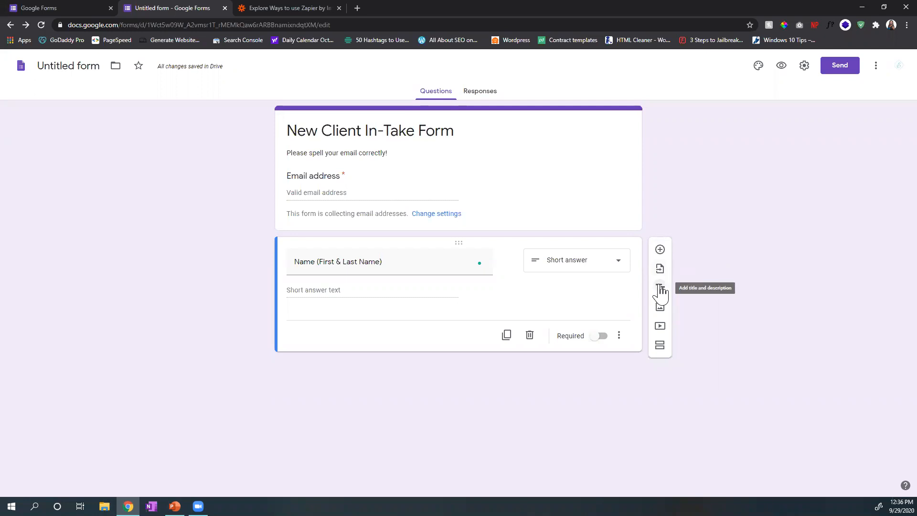
Step: Add a title and description block above the name question and title it "This a new page or section"
{"action": "left_click", "coordinate": [661, 289]}
{"action": "left_click_drag", "start_coordinate": [500, 316], "coordinate": [506, 244]}
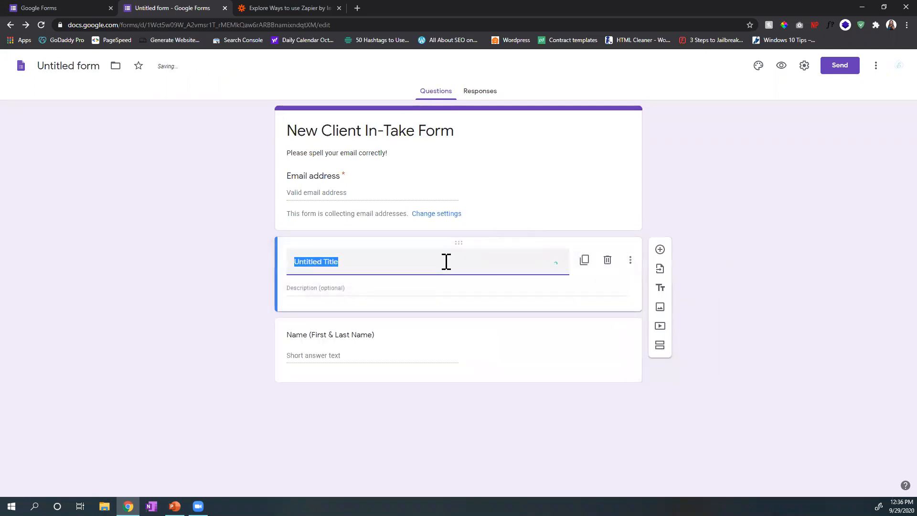
{"action": "type", "text": "THid "}
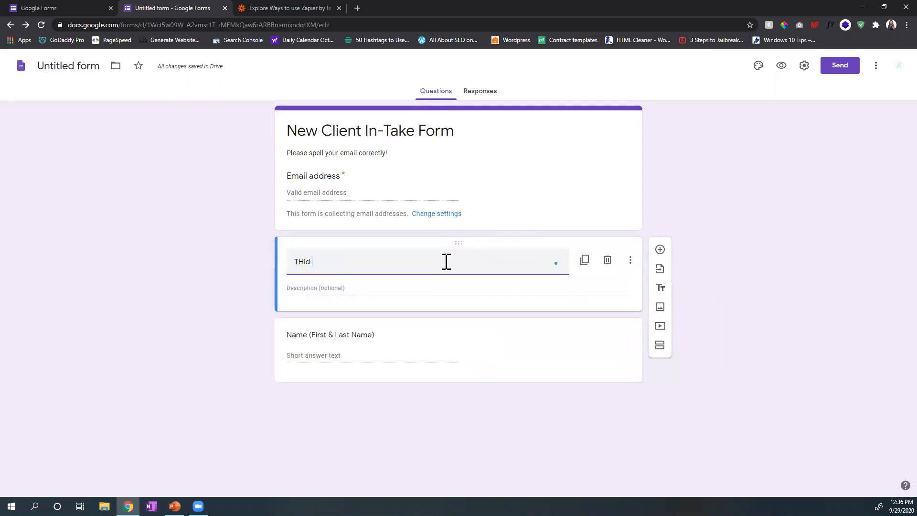
{"action": "type", "text": "i new page pr section"}
{"action": "left_click", "coordinate": [353, 262]}
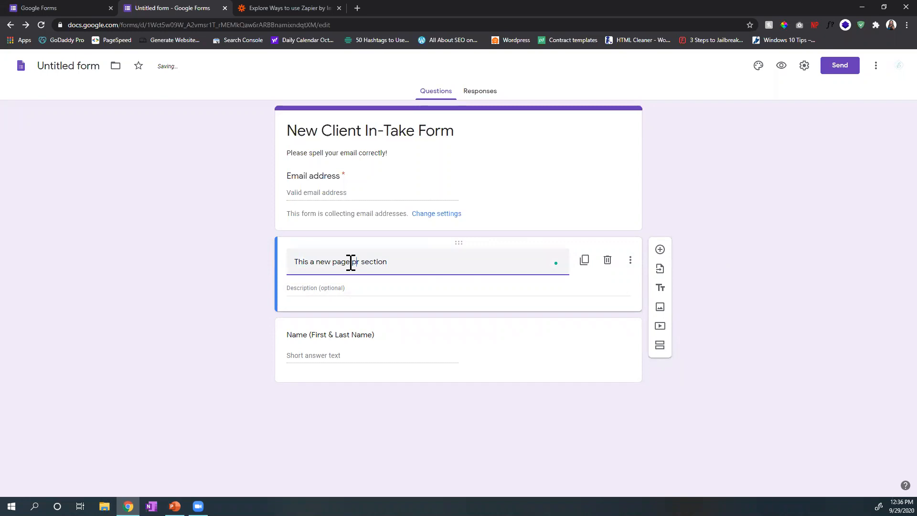
{"action": "key", "text": "BackSpace"}
{"action": "key", "text": "BackSpace"}
{"action": "type", "text": "or"}
{"action": "left_click", "coordinate": [425, 296]}
{"action": "left_click", "coordinate": [733, 252]}
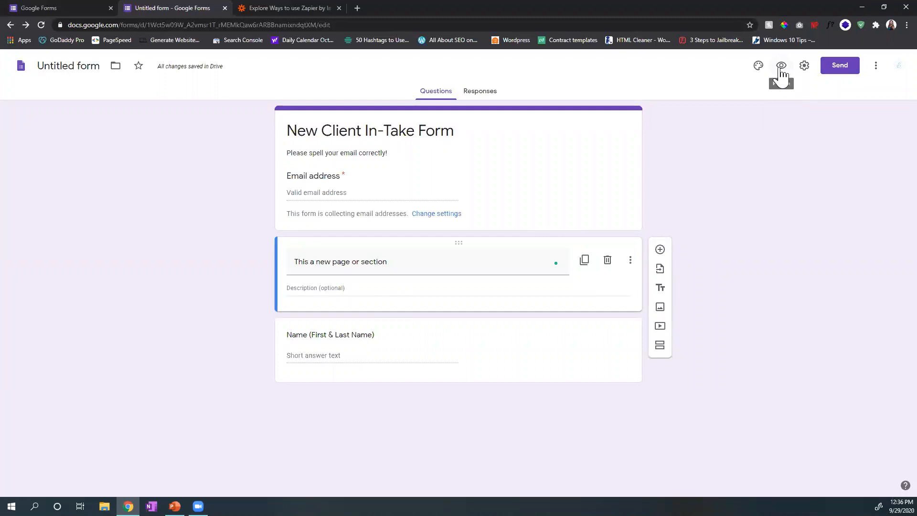
Step: Preview the form and fill in an email address as a test respondent
{"action": "left_click", "coordinate": [780, 67]}
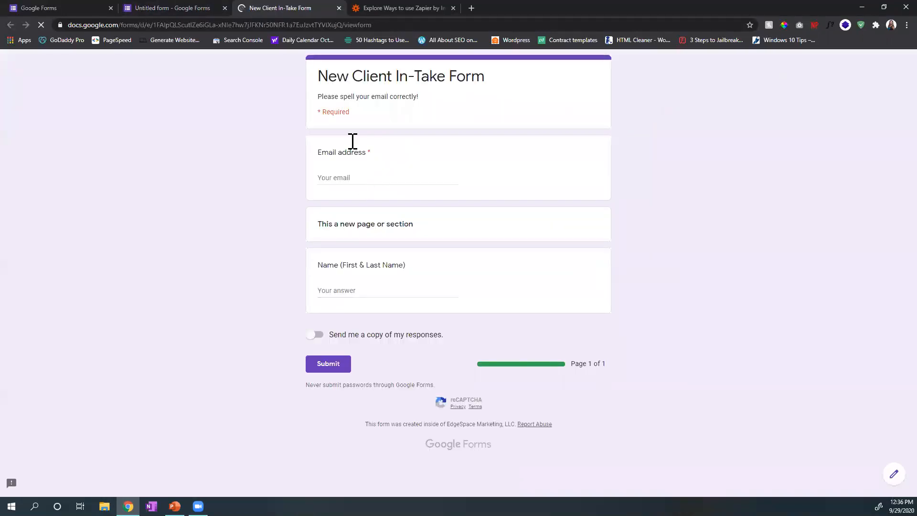
{"action": "left_click", "coordinate": [345, 177]}
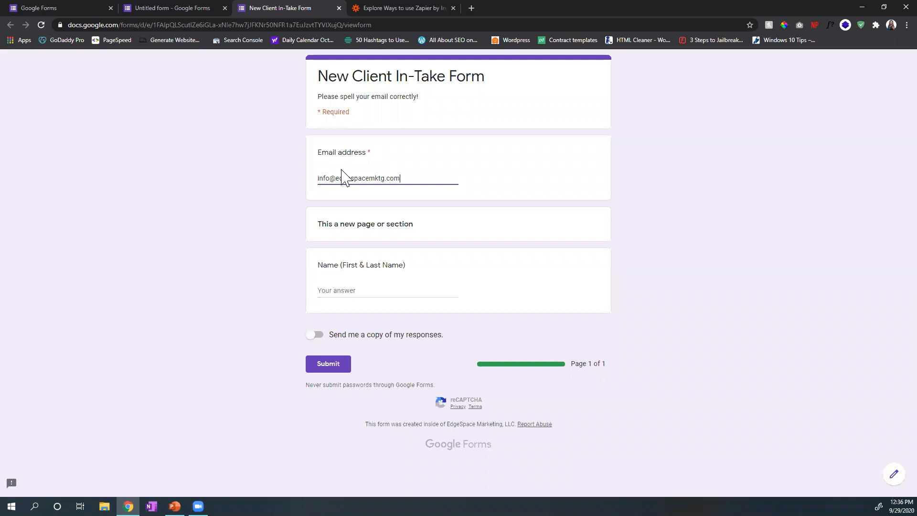
{"action": "left_click_drag", "start_coordinate": [413, 224], "coordinate": [316, 223]}
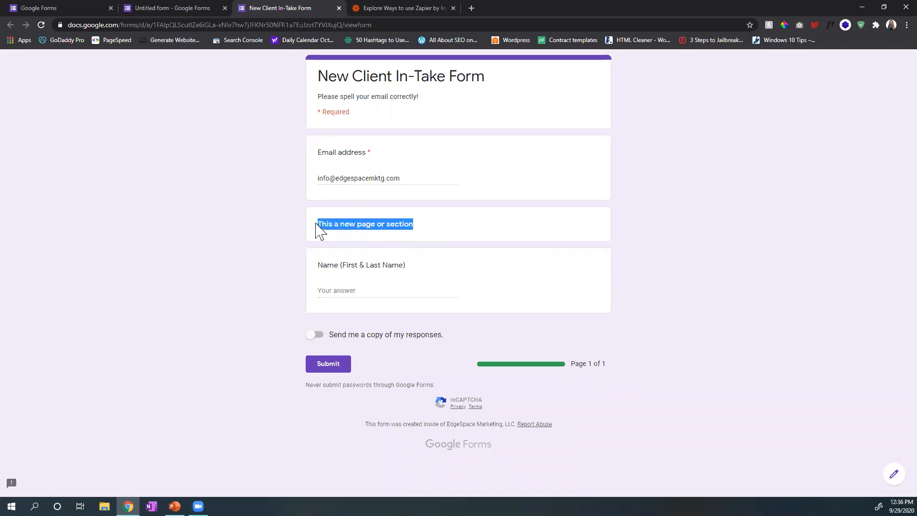
{"action": "left_click", "coordinate": [333, 223]}
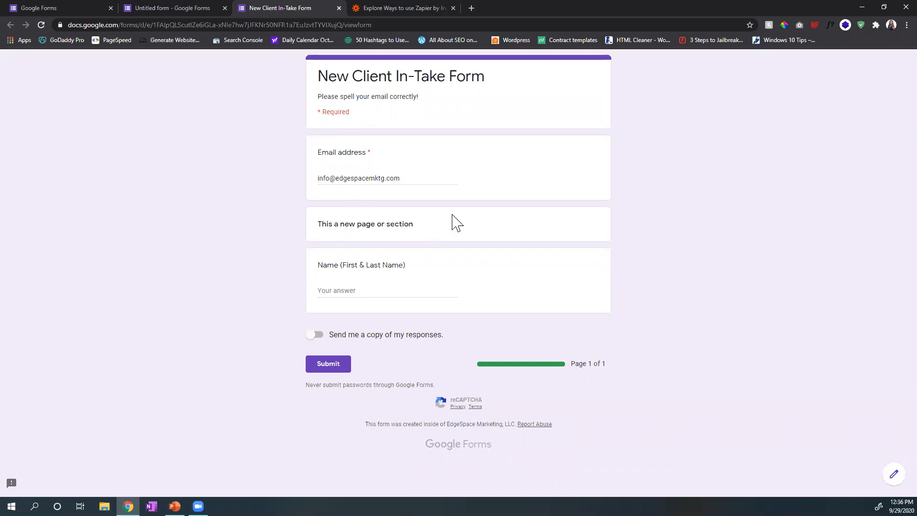
Step: Enter the respondent's full name in the preview and examine the response copy option and page indicator
{"action": "left_click", "coordinate": [354, 290]}
{"action": "type", "text": "Nal"}
{"action": "left_click", "coordinate": [317, 333]}
{"action": "left_click_drag", "start_coordinate": [572, 363], "coordinate": [639, 364]}
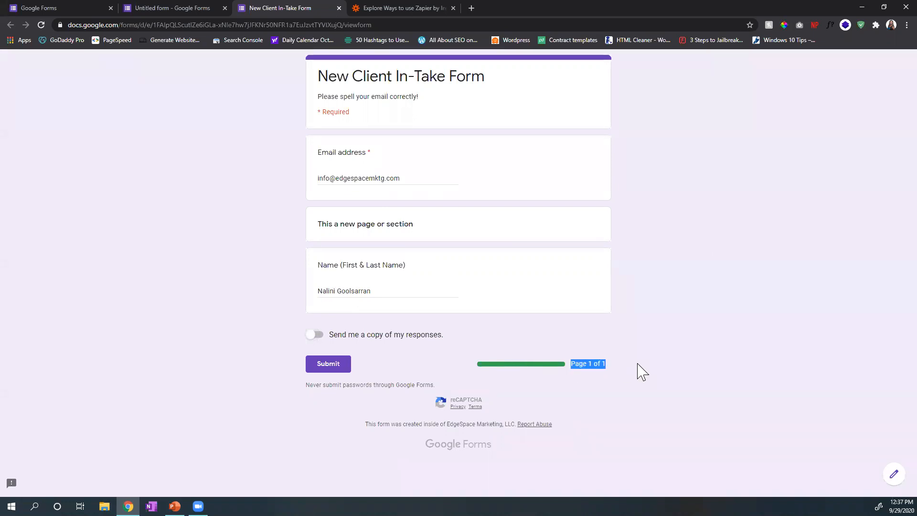
{"action": "left_click", "coordinate": [637, 363]}
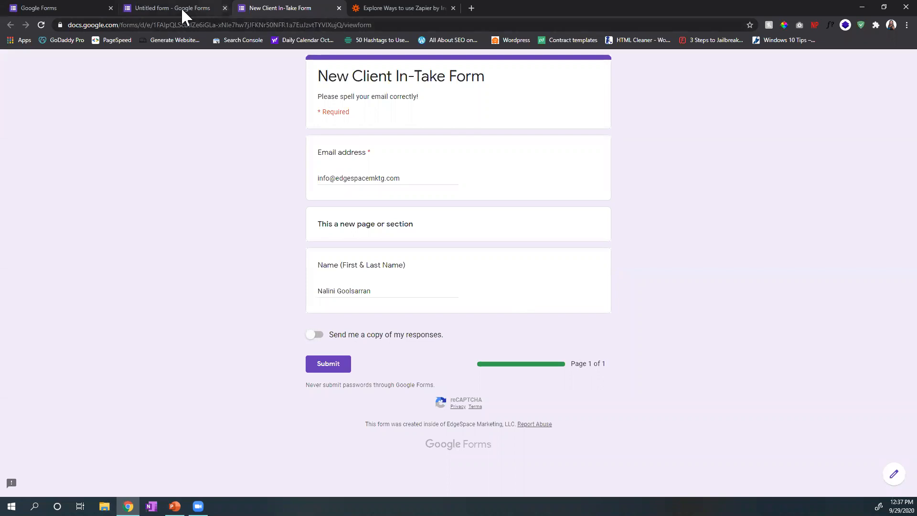
Step: Close the form preview and leave it without submitting the test answers
{"action": "left_click", "coordinate": [338, 8]}
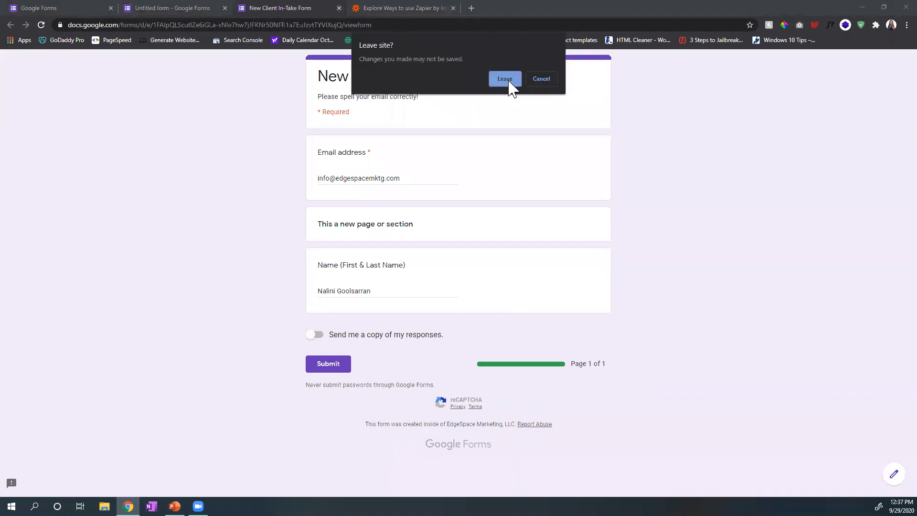
{"action": "left_click", "coordinate": [537, 78]}
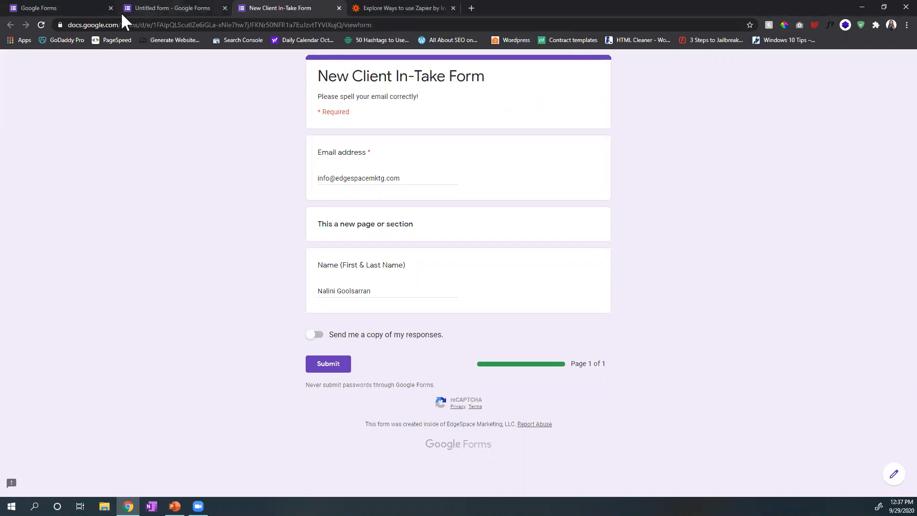
{"action": "left_click", "coordinate": [174, 7]}
{"action": "left_click", "coordinate": [256, 7]}
{"action": "left_click", "coordinate": [339, 8]}
{"action": "left_click", "coordinate": [498, 96]}
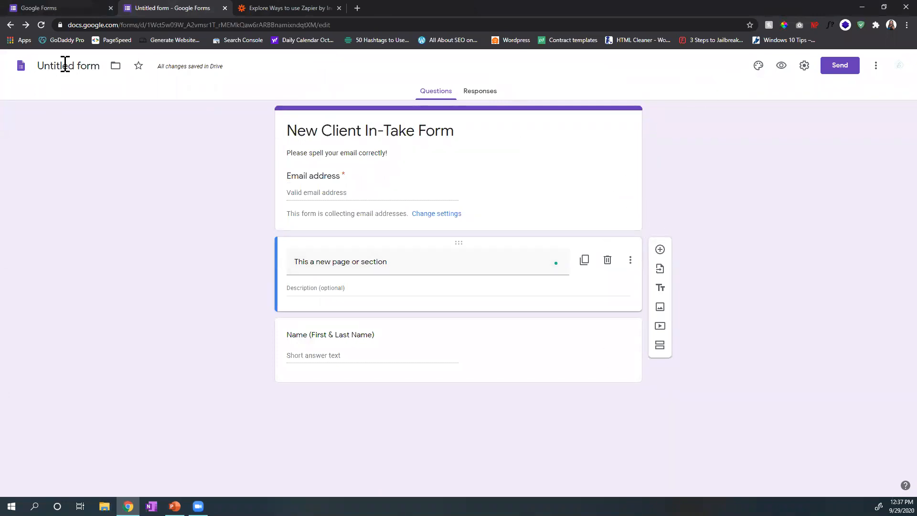
Step: Name the form file "New Client In-Take Form" to match the form's title
{"action": "left_click", "coordinate": [408, 131]}
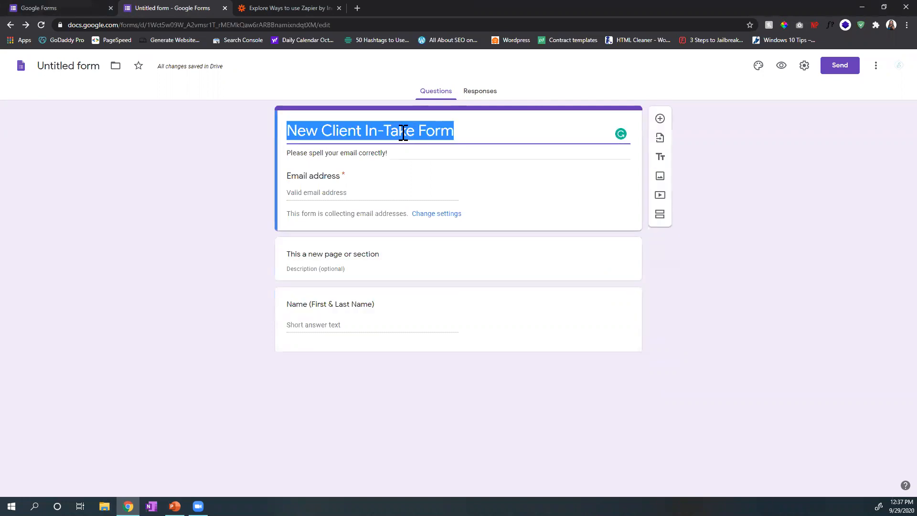
{"action": "left_click", "coordinate": [87, 65]}
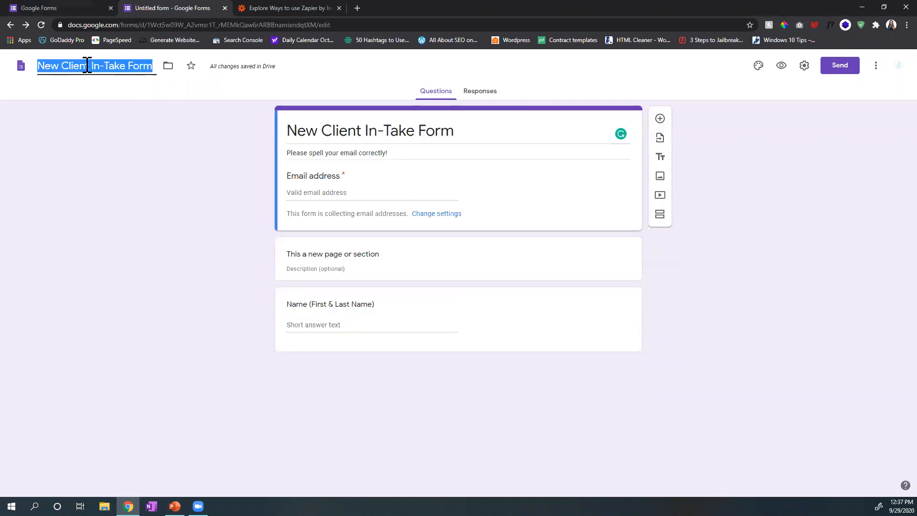
{"action": "left_click", "coordinate": [110, 239]}
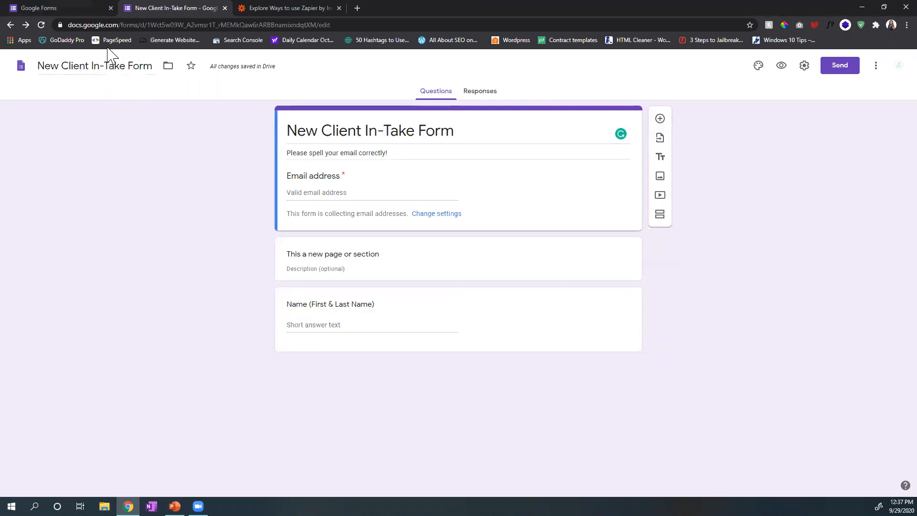
{"action": "left_click", "coordinate": [107, 67]}
{"action": "left_click", "coordinate": [115, 152]}
Step: Look at the recent forms and their sort options on the Forms home page, and reopen New Client In-Take Form
{"action": "left_click", "coordinate": [22, 67]}
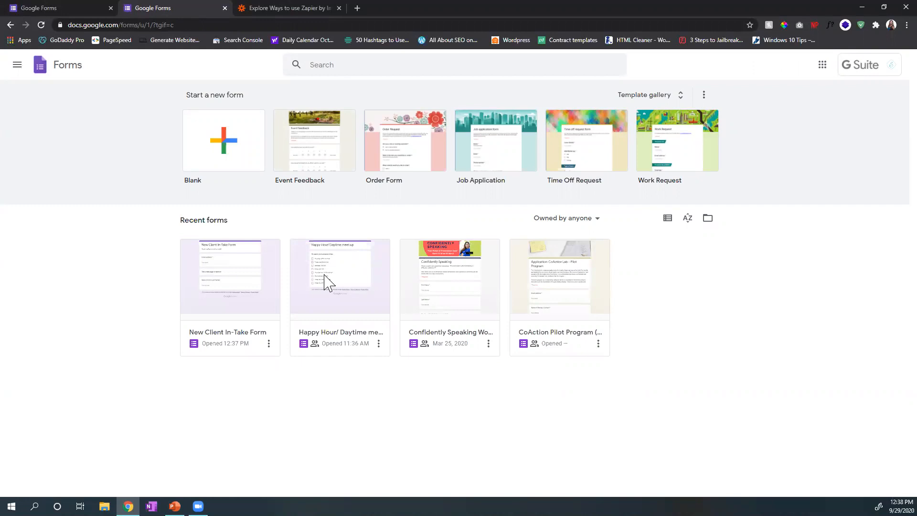
{"action": "left_click", "coordinate": [688, 220]}
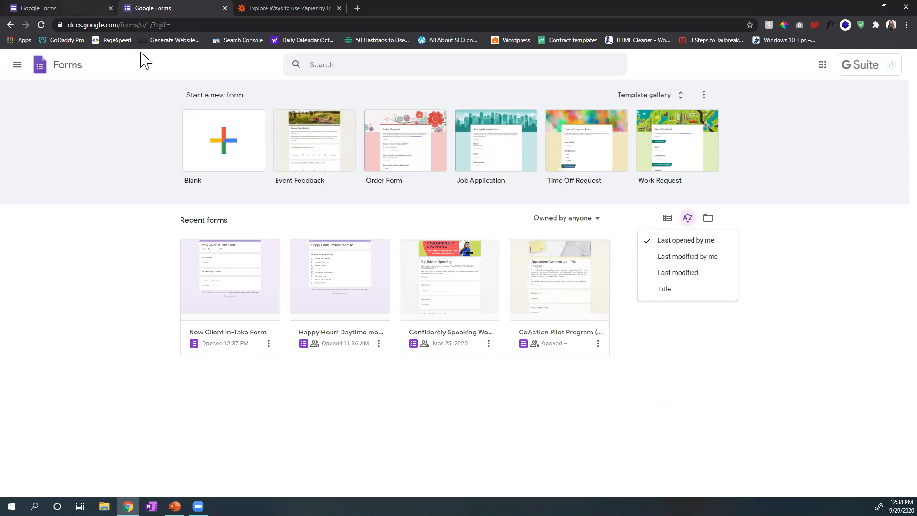
{"action": "left_click", "coordinate": [242, 307]}
{"action": "left_click", "coordinate": [242, 307]}
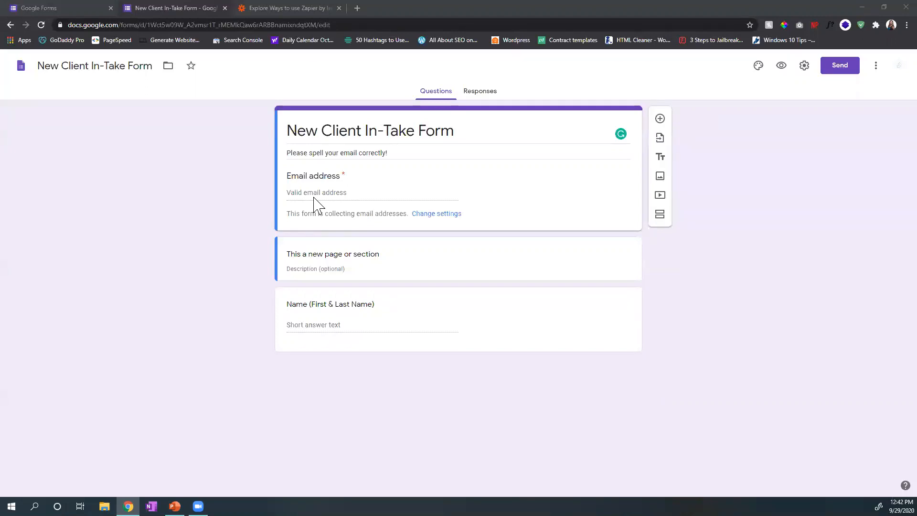
Step: Examine the existing forms that questions can be imported from, and close the selection without importing
{"action": "left_click", "coordinate": [661, 139]}
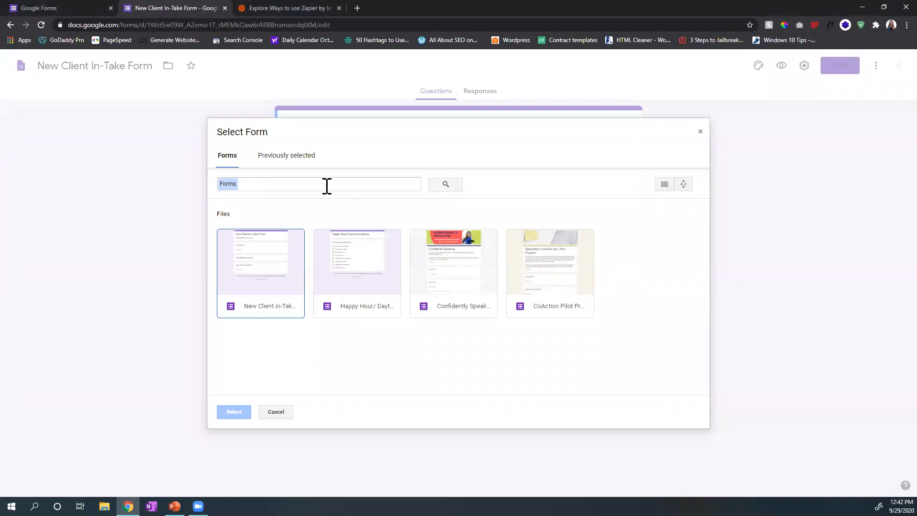
{"action": "left_click", "coordinate": [444, 183]}
{"action": "left_click", "coordinate": [256, 185]}
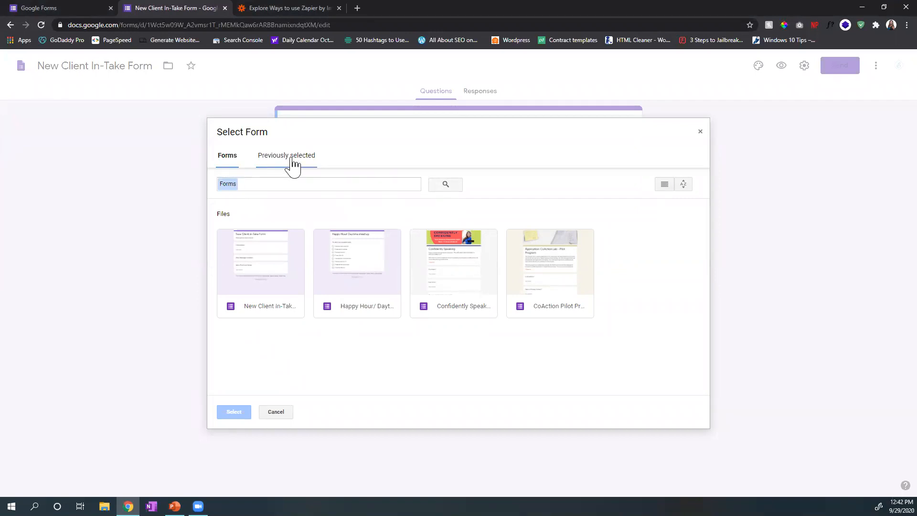
{"action": "left_click", "coordinate": [701, 132]}
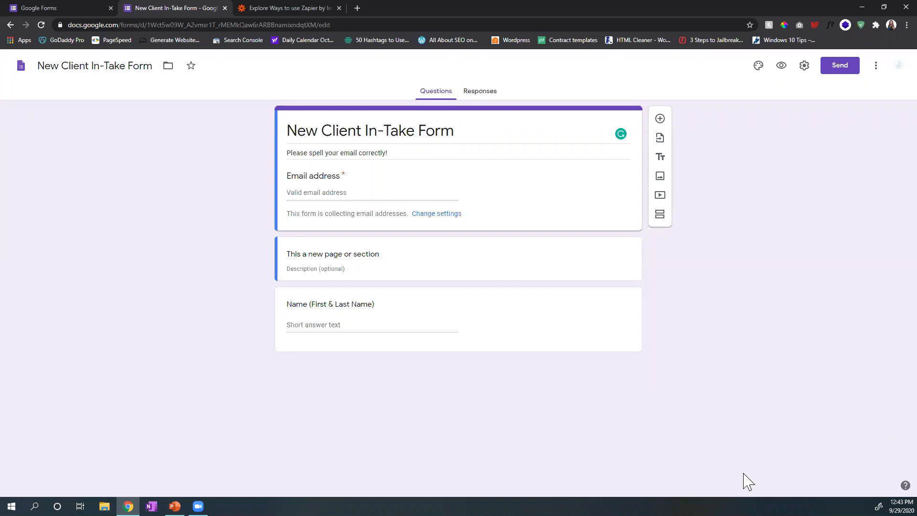
Step: Create a new spreadsheet named "New Client In-Take Form (Responses)" as the destination for the form's responses
{"action": "left_click", "coordinate": [480, 95]}
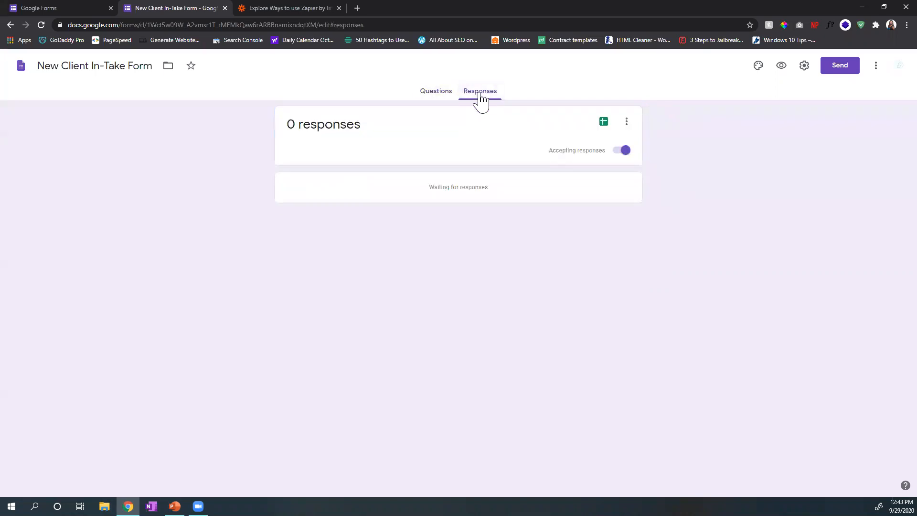
{"action": "left_click_drag", "start_coordinate": [288, 127], "coordinate": [394, 135]}
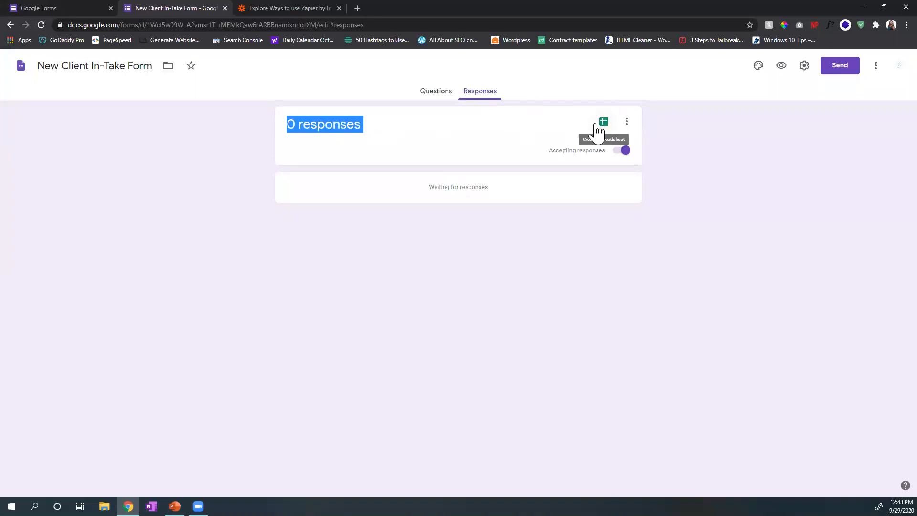
{"action": "left_click", "coordinate": [603, 125]}
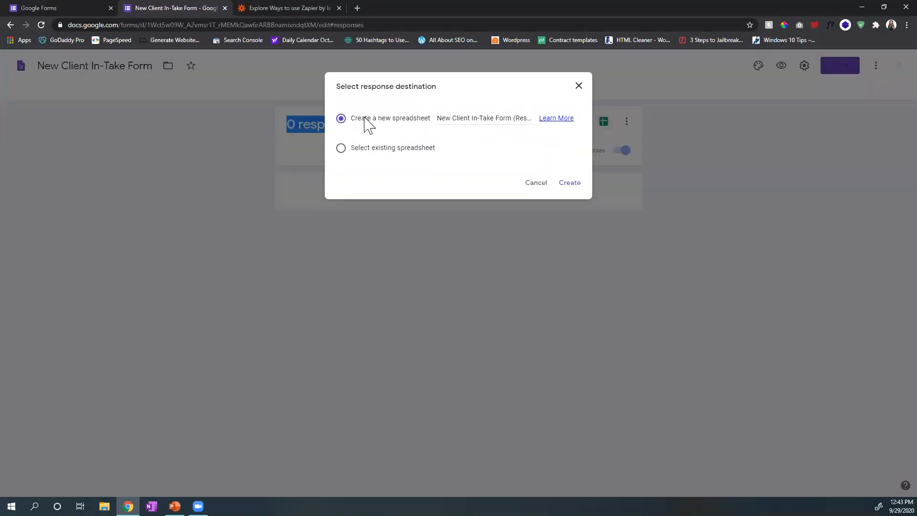
{"action": "left_click_drag", "start_coordinate": [445, 118], "coordinate": [546, 119]}
{"action": "left_click_drag", "start_coordinate": [485, 120], "coordinate": [421, 119]}
{"action": "left_click", "coordinate": [491, 114]}
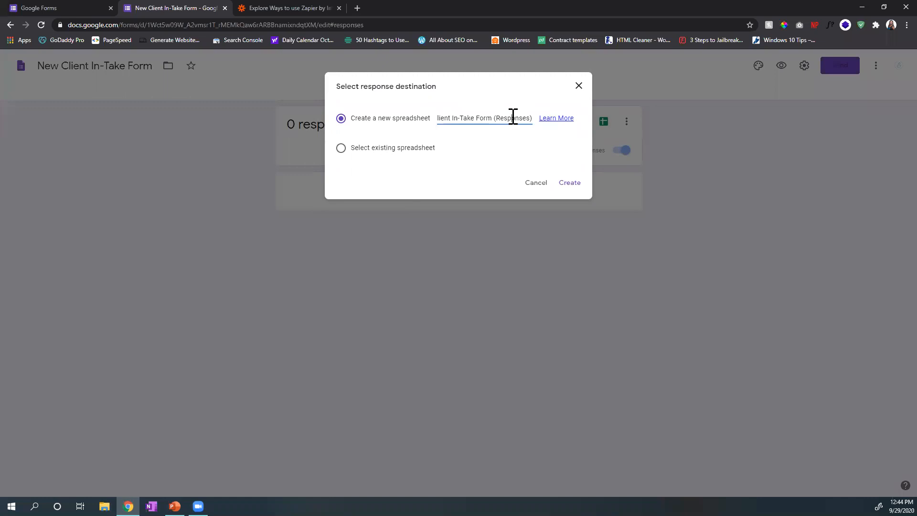
{"action": "key", "text": "Home"}
{"action": "left_click", "coordinate": [569, 183]}
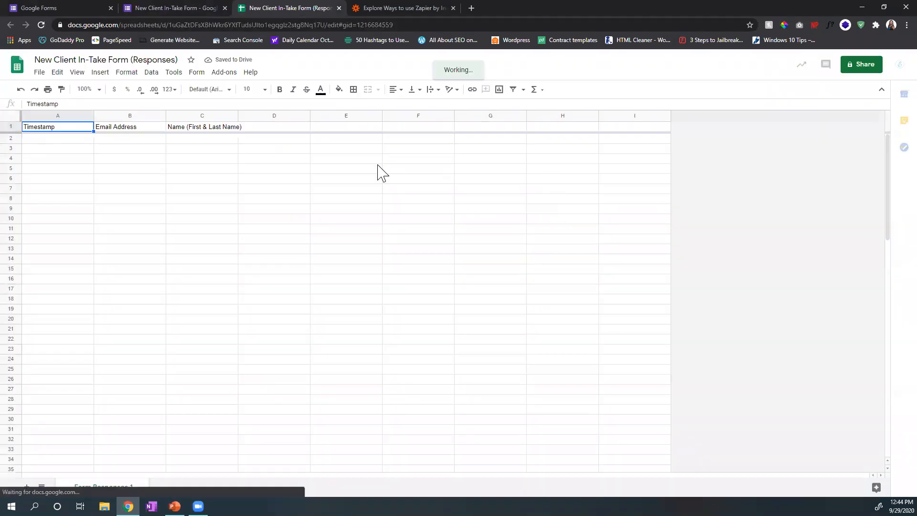
Step: Look over the timestamp, email address and name columns in the response spreadsheet, and close it
{"action": "left_click", "coordinate": [75, 140]}
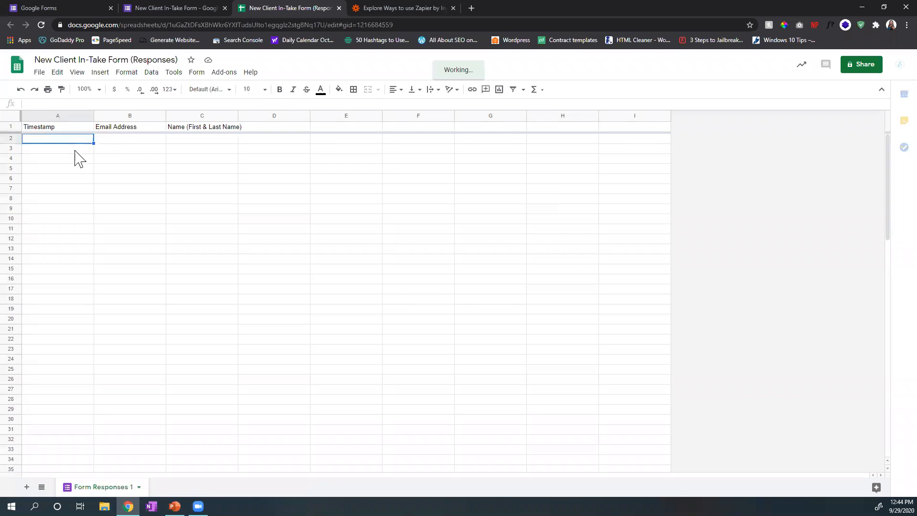
{"action": "key", "text": "Tab"}
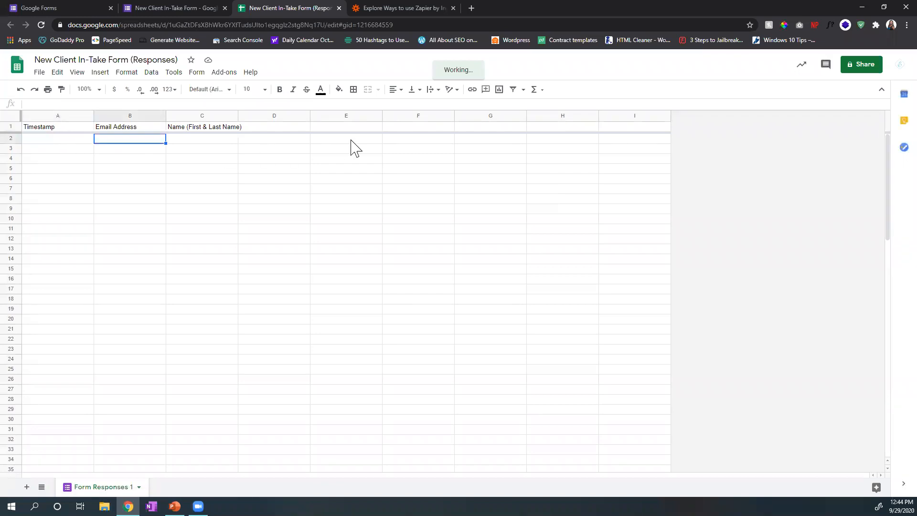
{"action": "key", "text": "Tab"}
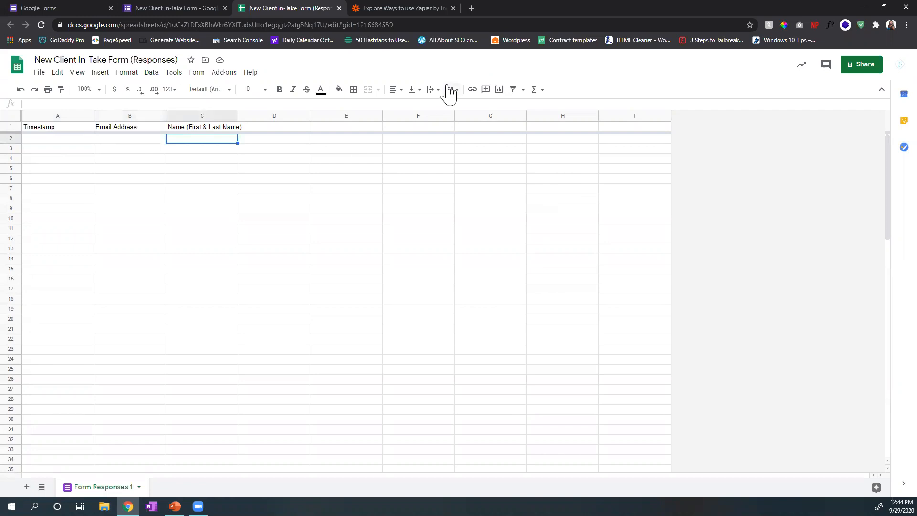
{"action": "key", "text": "ctrl+w"}
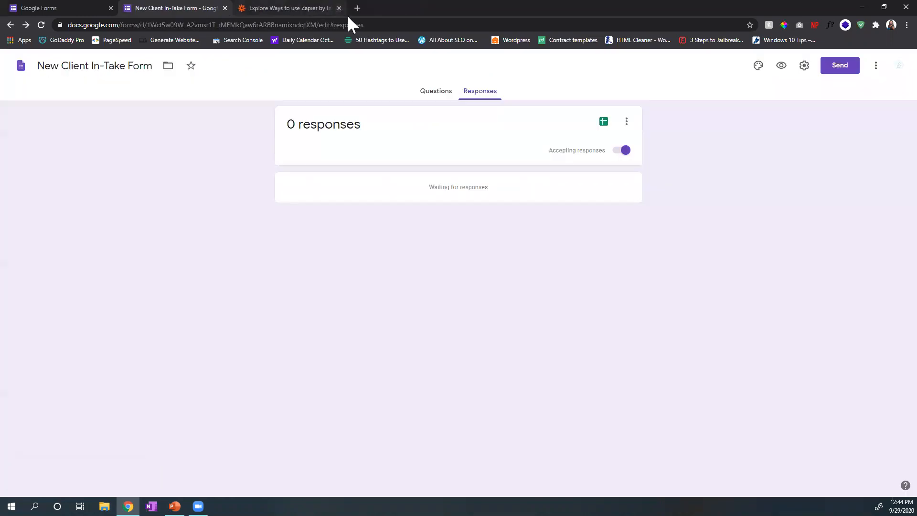
Step: Add a required short-answer question titled "Phone" below the name question, and make the name question required too
{"action": "left_click", "coordinate": [435, 95]}
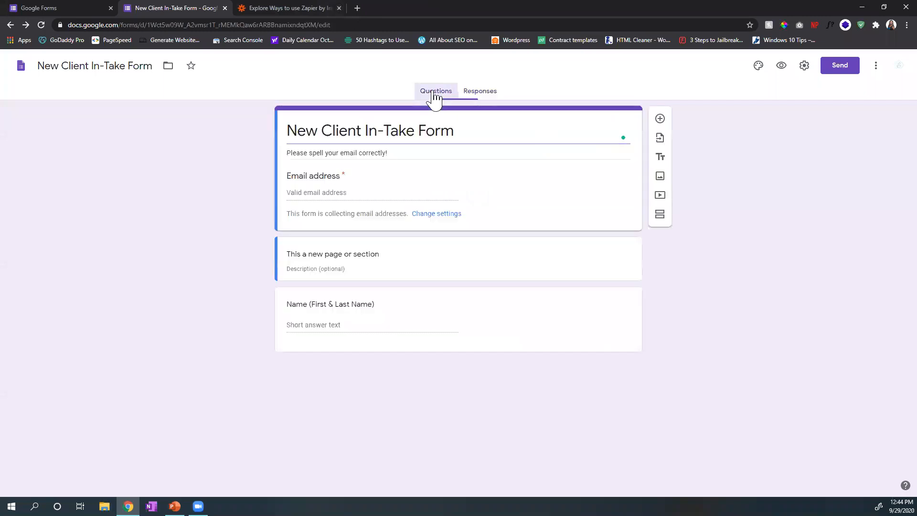
{"action": "left_click", "coordinate": [616, 330]}
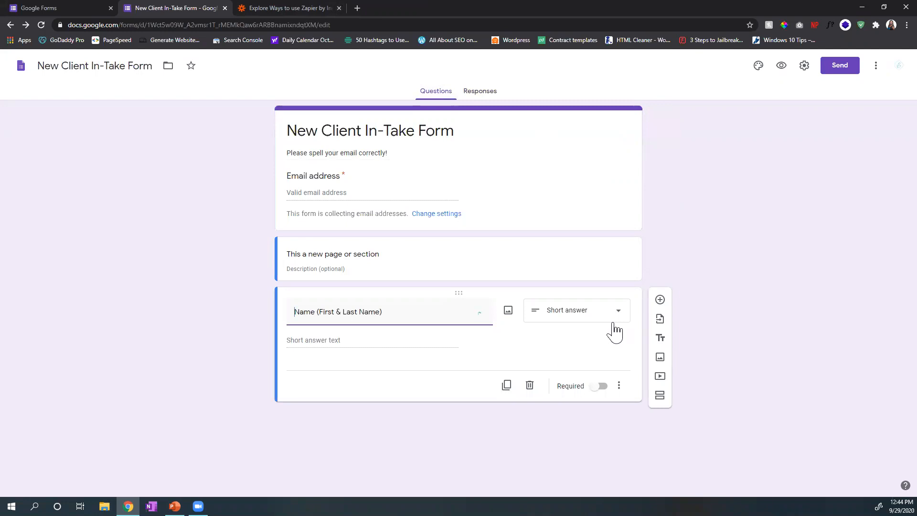
{"action": "left_click", "coordinate": [660, 300]}
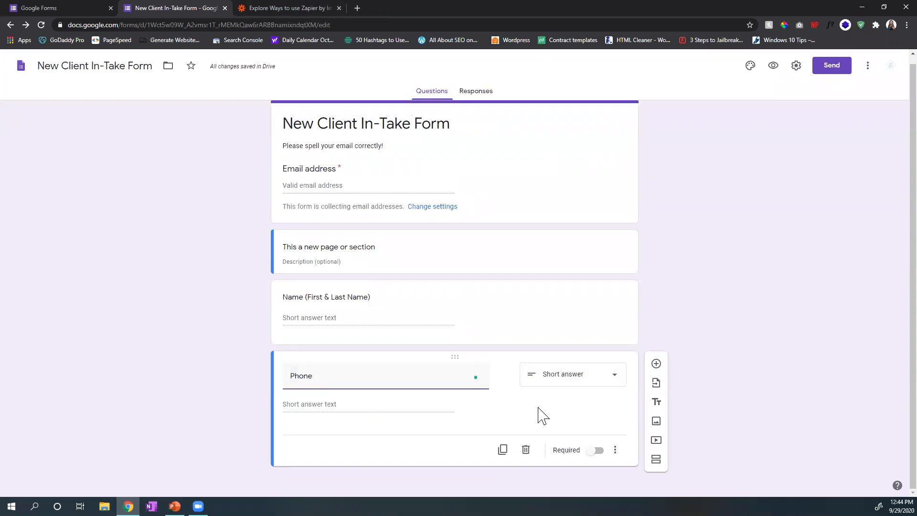
{"action": "left_click", "coordinate": [598, 452]}
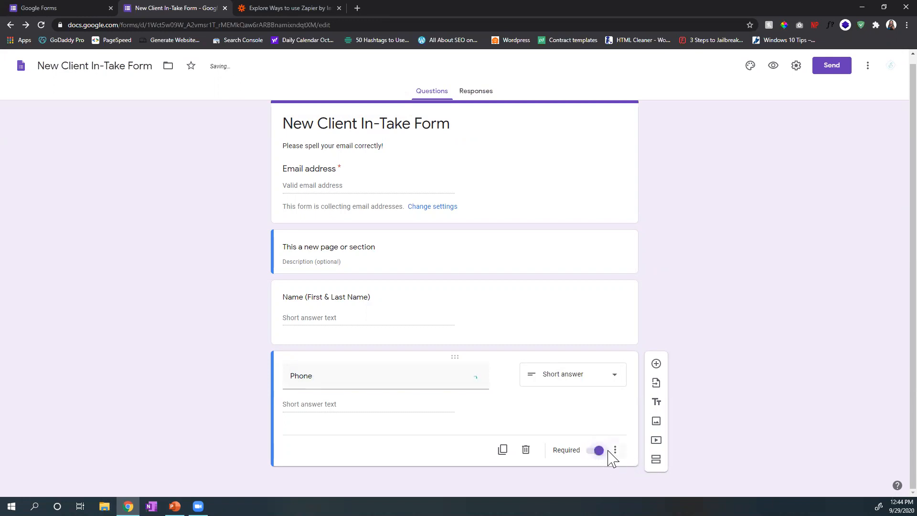
{"action": "left_click", "coordinate": [495, 300]}
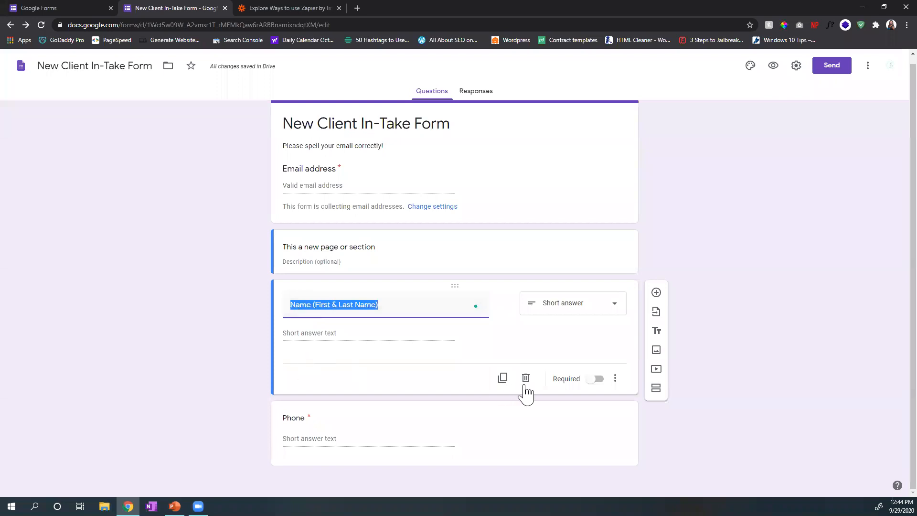
{"action": "left_click", "coordinate": [598, 380]}
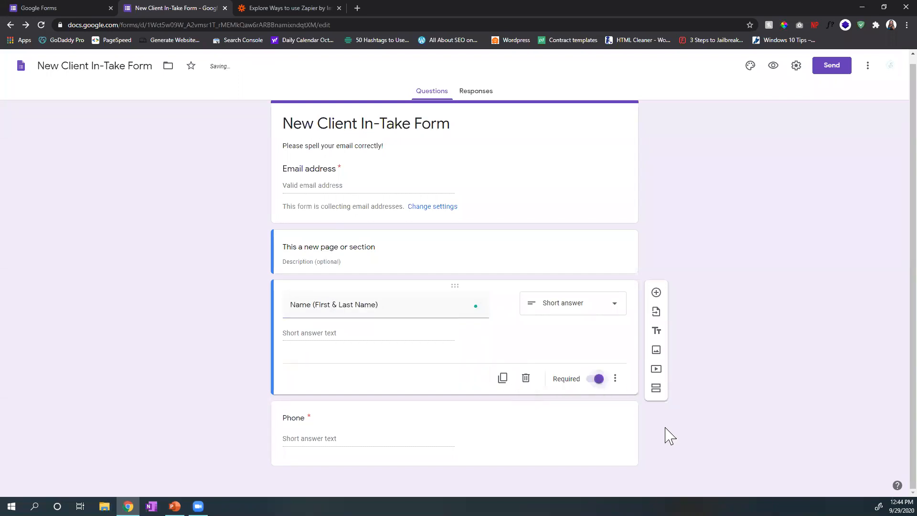
Step: Add a checkboxes question titled "Services Required" below the name question, with "Social Media" as its first option
{"action": "left_click", "coordinate": [656, 292]}
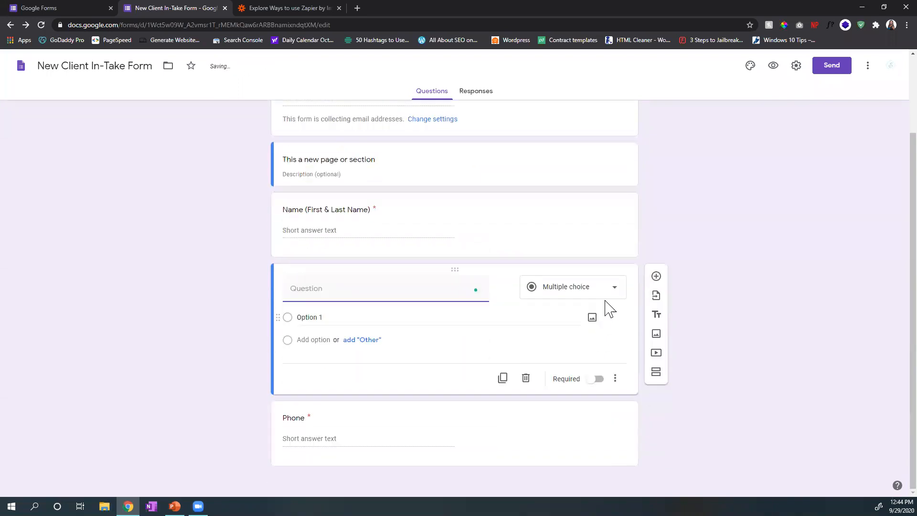
{"action": "left_click", "coordinate": [611, 293]}
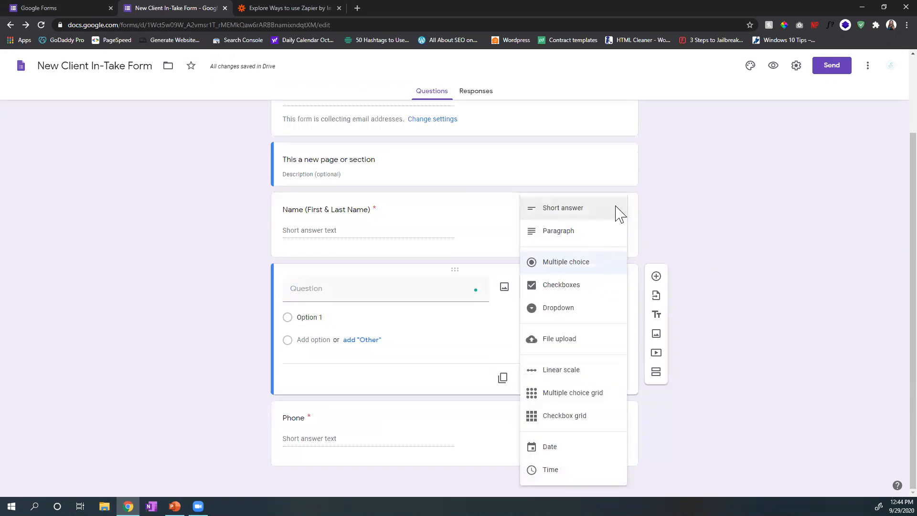
{"action": "left_click", "coordinate": [397, 295]}
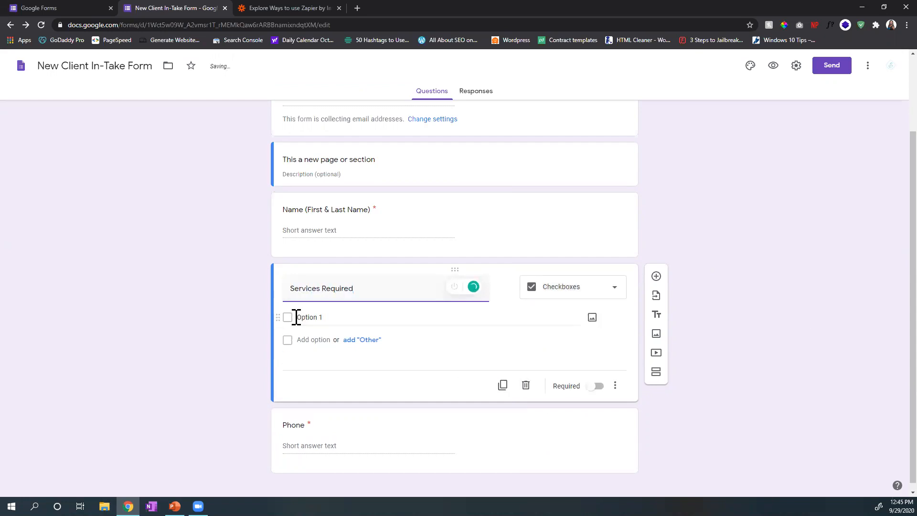
{"action": "left_click", "coordinate": [338, 320]}
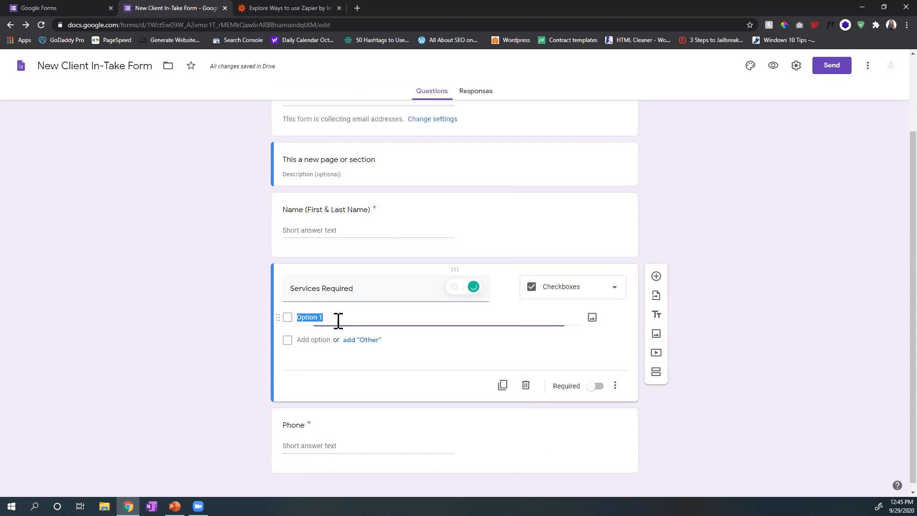
{"action": "type", "text": "Social Media"}
Step: Add the options "Web Development", "SEO", a placeholder "Option 4" and "Other" to the Services Required question
{"action": "left_click", "coordinate": [368, 341]}
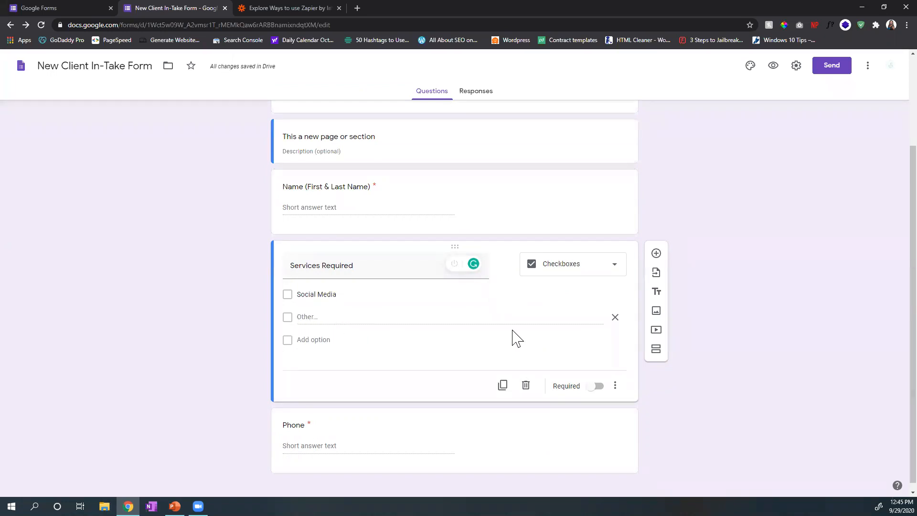
{"action": "left_click", "coordinate": [615, 317]}
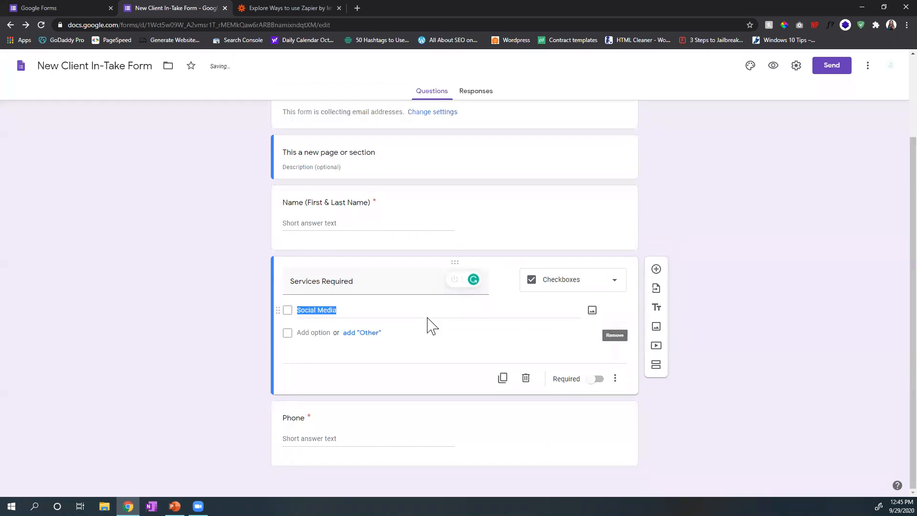
{"action": "left_click", "coordinate": [314, 332]}
{"action": "type", "text": "Web D"}
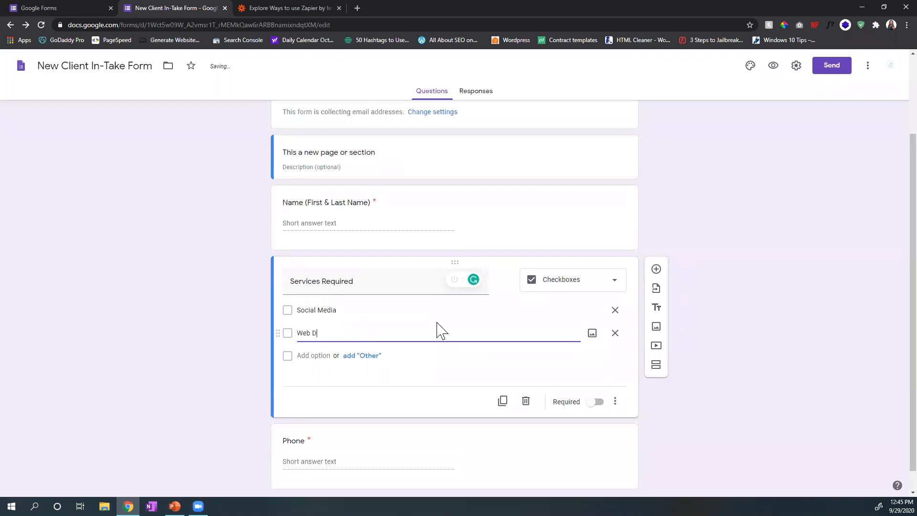
{"action": "type", "text": "evelopment"}
{"action": "key", "text": "Return"}
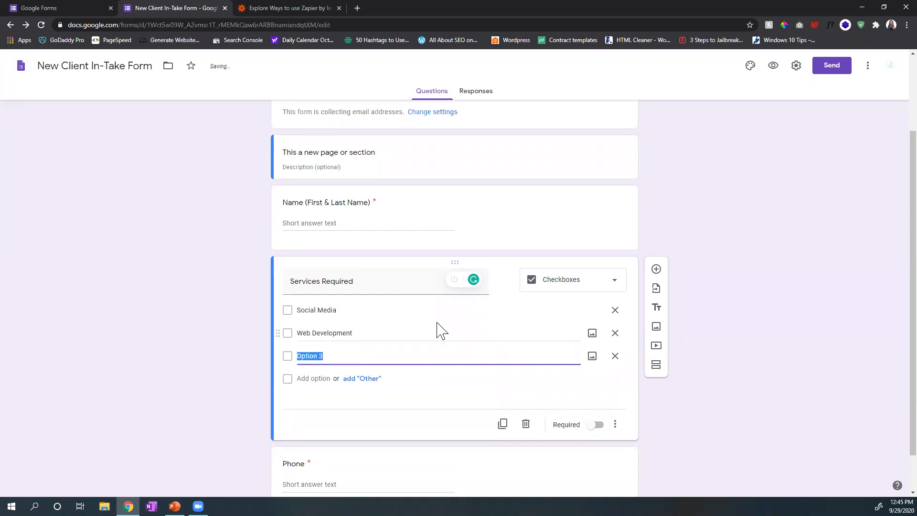
{"action": "type", "text": "SEO"}
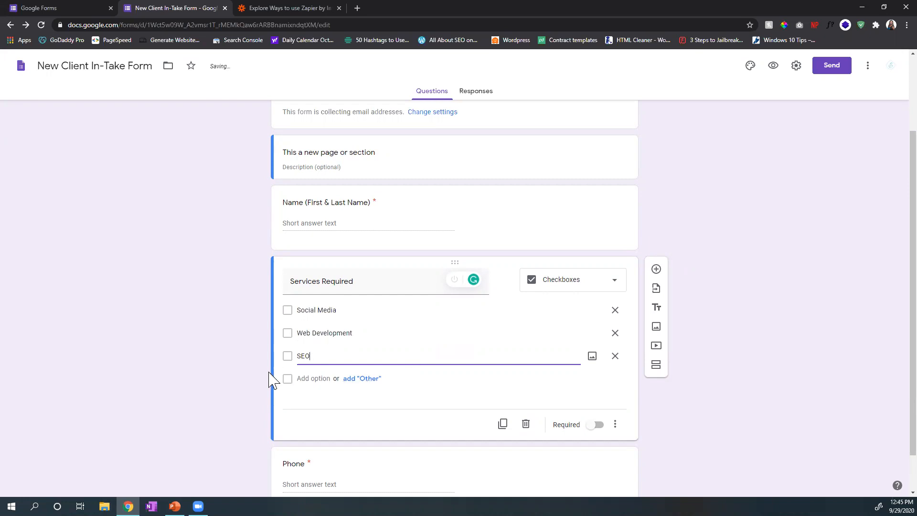
{"action": "left_click", "coordinate": [309, 379]}
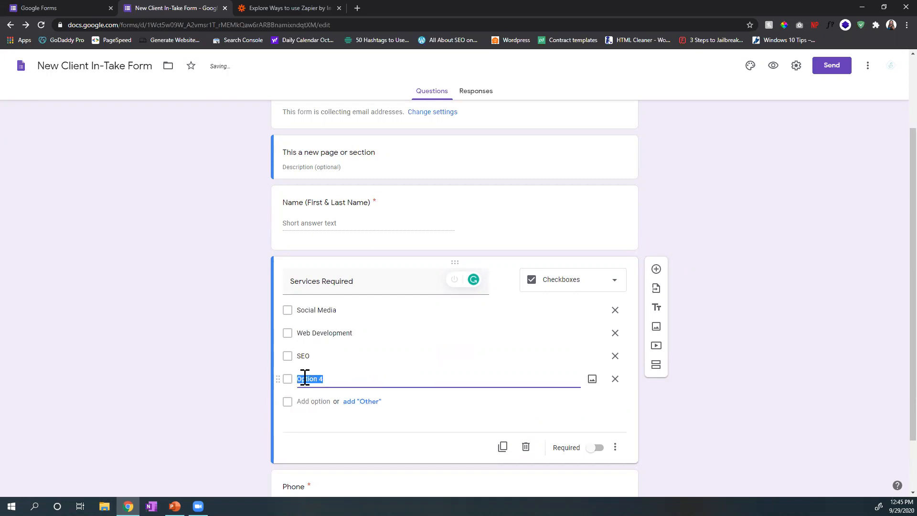
{"action": "left_click", "coordinate": [362, 402]}
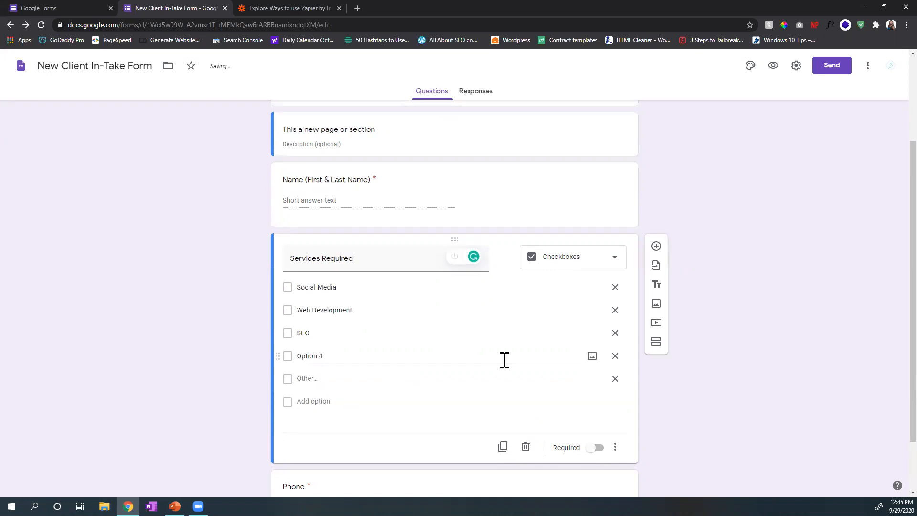
Step: Move the Services Required question below the Phone question
{"action": "scroll", "coordinate": [506, 365], "scroll_direction": "down", "scroll_amount": 1}
{"action": "scroll", "coordinate": [505, 239], "scroll_direction": "down", "scroll_amount": 1}
{"action": "scroll", "coordinate": [503, 245], "scroll_direction": "up", "scroll_amount": 4}
{"action": "scroll", "coordinate": [503, 245], "scroll_direction": "down", "scroll_amount": 4}
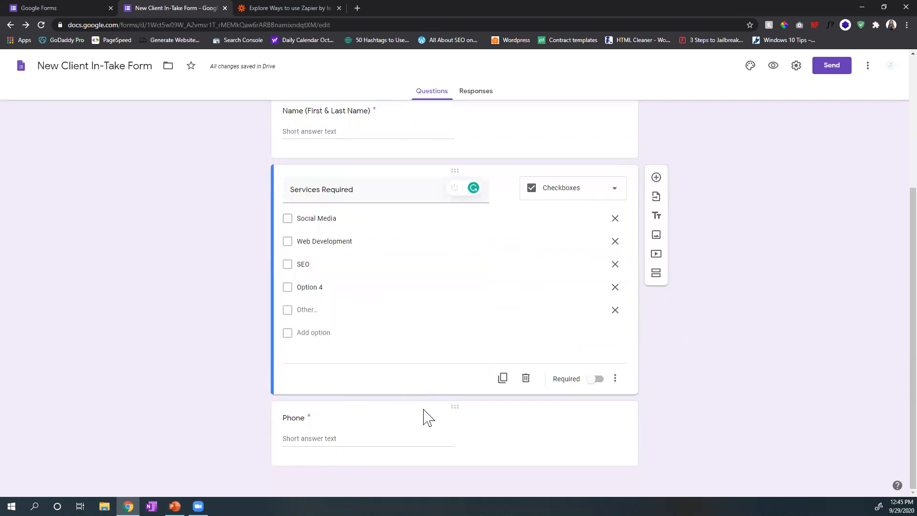
{"action": "left_click_drag", "start_coordinate": [456, 170], "coordinate": [445, 425]}
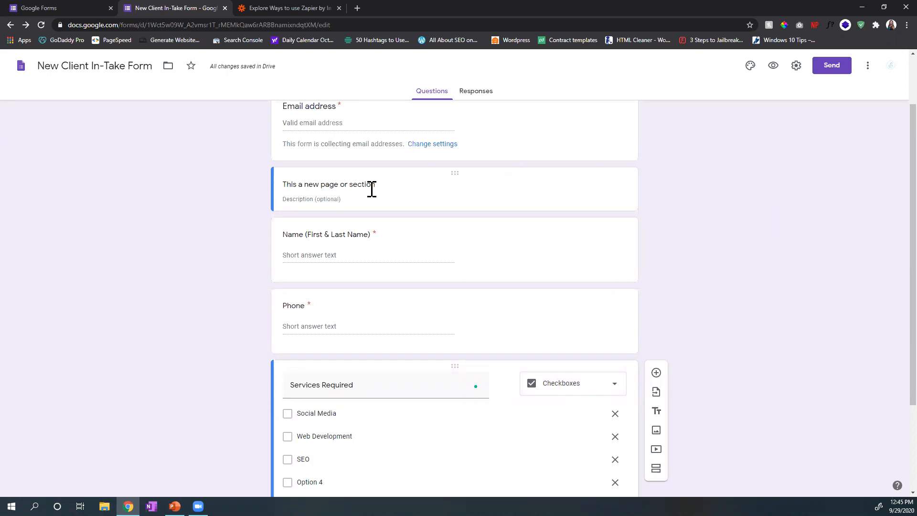
Step: Open the form's linked response spreadsheet and check the Phone and Services Required column headings
{"action": "scroll", "coordinate": [435, 185], "scroll_direction": "up", "scroll_amount": 3}
{"action": "left_click", "coordinate": [487, 96]}
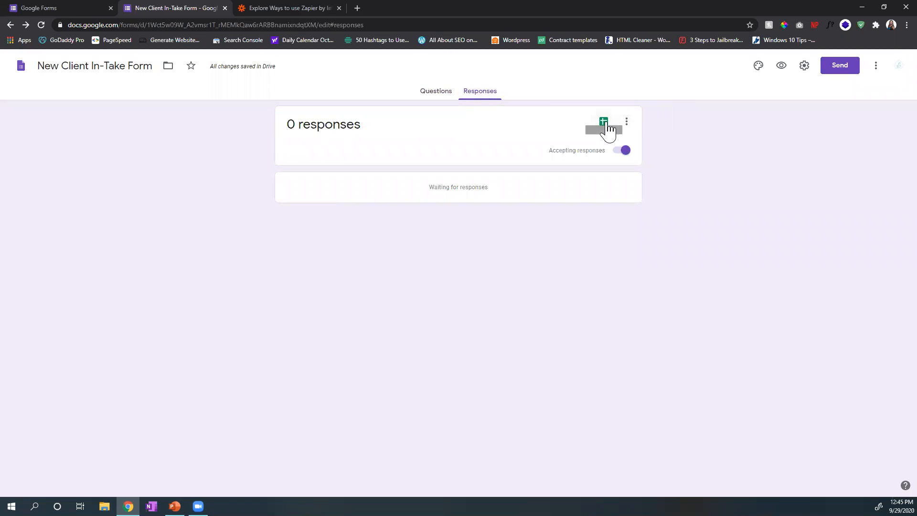
{"action": "left_click", "coordinate": [604, 123]}
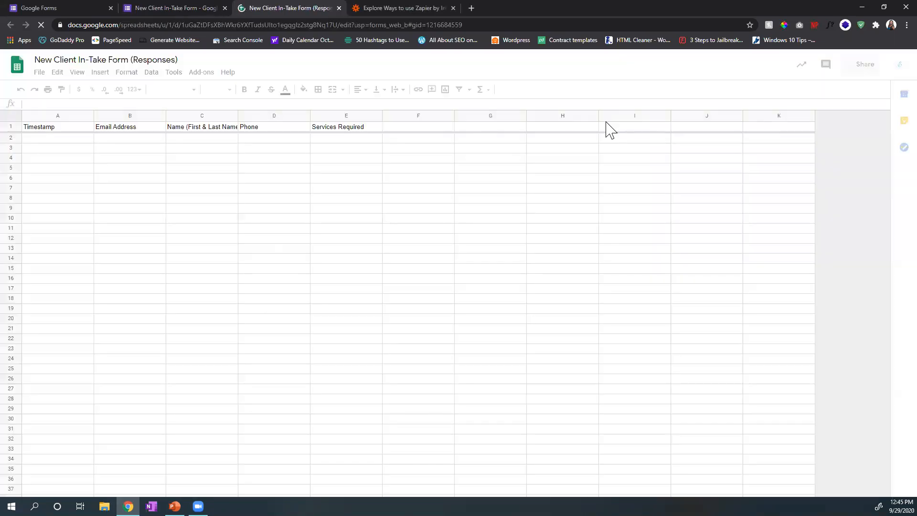
{"action": "left_click", "coordinate": [282, 129]}
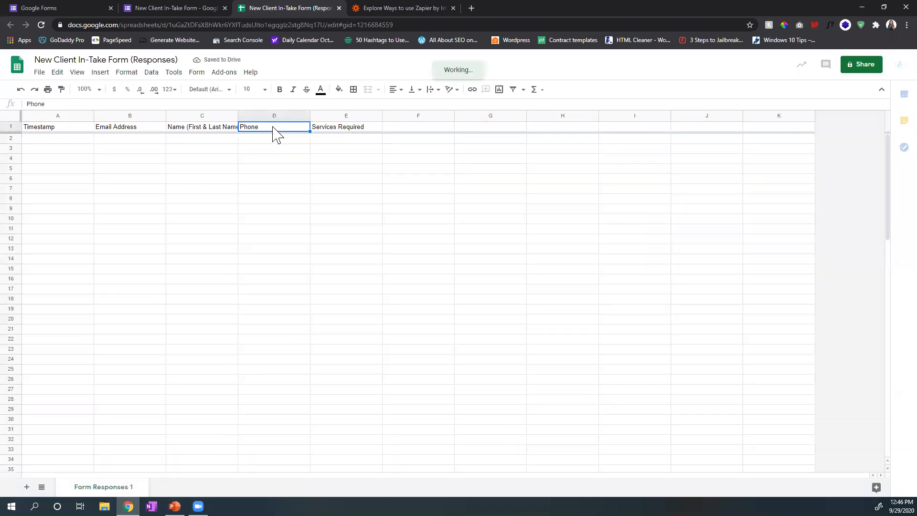
{"action": "left_click", "coordinate": [340, 129]}
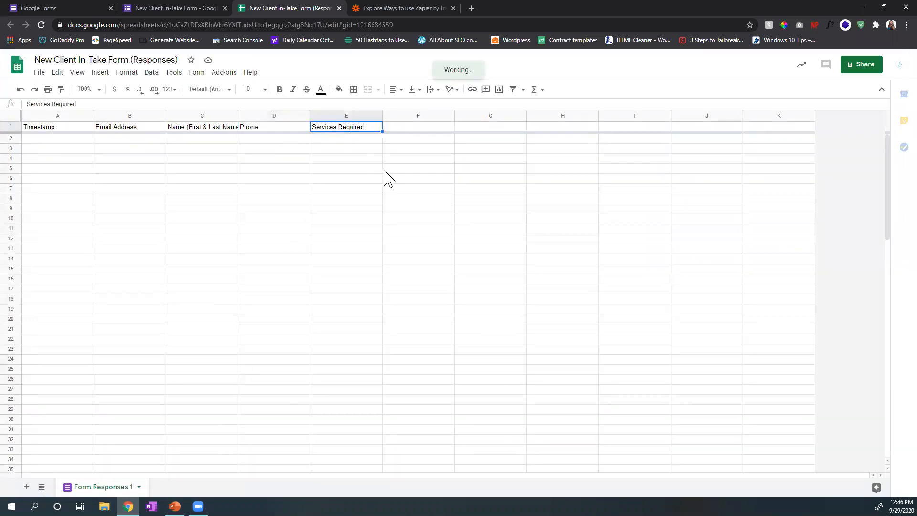
Step: Return to the form's questions, open the form preview and look over all its fields
{"action": "left_click", "coordinate": [151, 8]}
{"action": "left_click", "coordinate": [433, 92]}
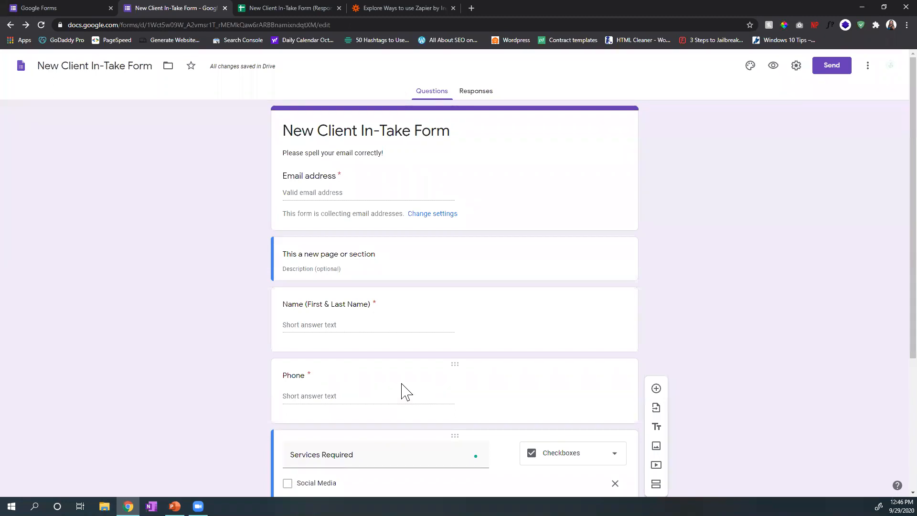
{"action": "left_click", "coordinate": [773, 65]}
{"action": "scroll", "coordinate": [387, 219], "scroll_direction": "down", "scroll_amount": 4}
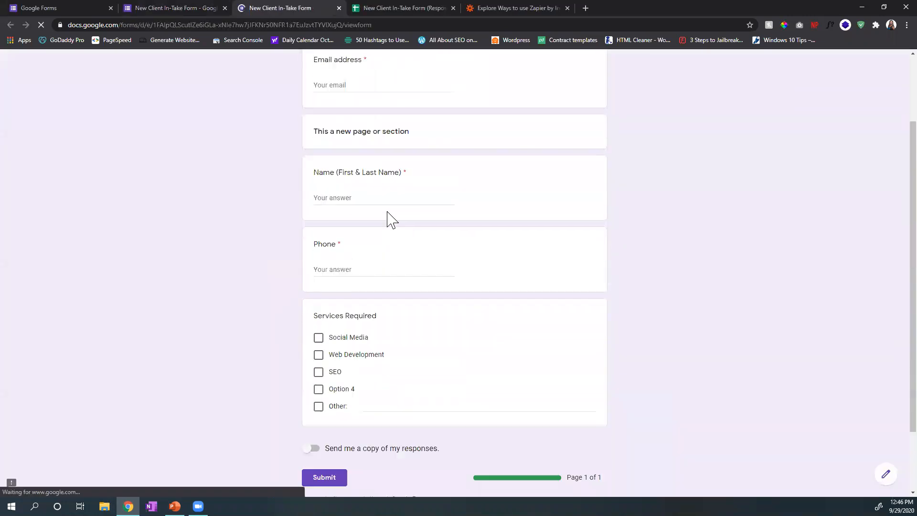
{"action": "scroll", "coordinate": [388, 201], "scroll_direction": "up", "scroll_amount": 4}
Step: Fill in the email address, the full name and a test phone number in the previewed form
{"action": "left_click", "coordinate": [368, 183]}
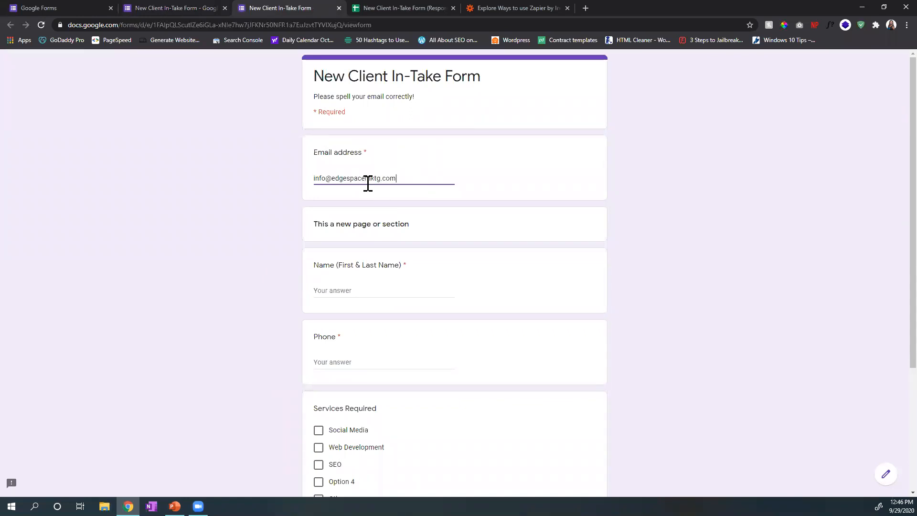
{"action": "left_click", "coordinate": [369, 289]}
{"action": "type", "text": "Nali"}
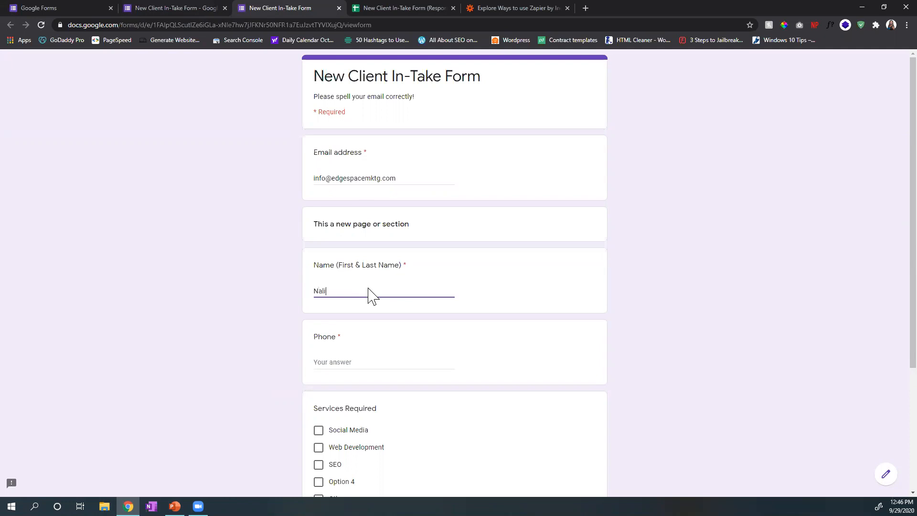
{"action": "key", "text": "BackSpace"}
{"action": "key", "text": "BackSpace"}
{"action": "type", "text": "ran"}
{"action": "key", "text": "Tab"}
{"action": "type", "text": "1"}
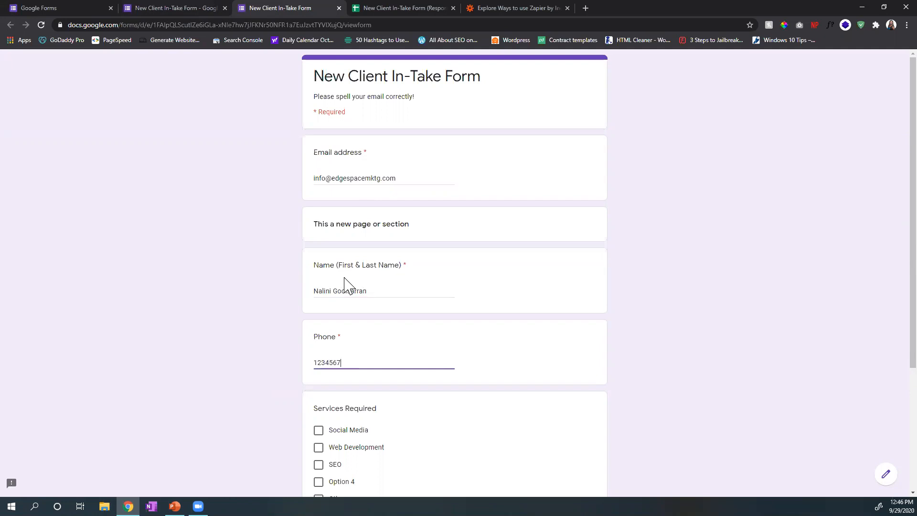
Step: Select Web Development and Other with "testing the form", request a copy of the responses, and submit the form
{"action": "scroll", "coordinate": [377, 352], "scroll_direction": "down", "scroll_amount": 4}
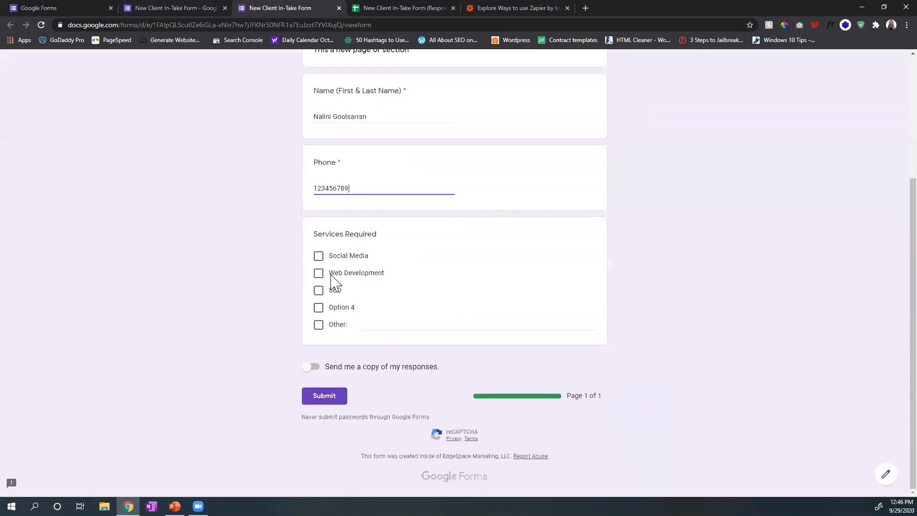
{"action": "left_click", "coordinate": [319, 274]}
{"action": "left_click", "coordinate": [334, 325]}
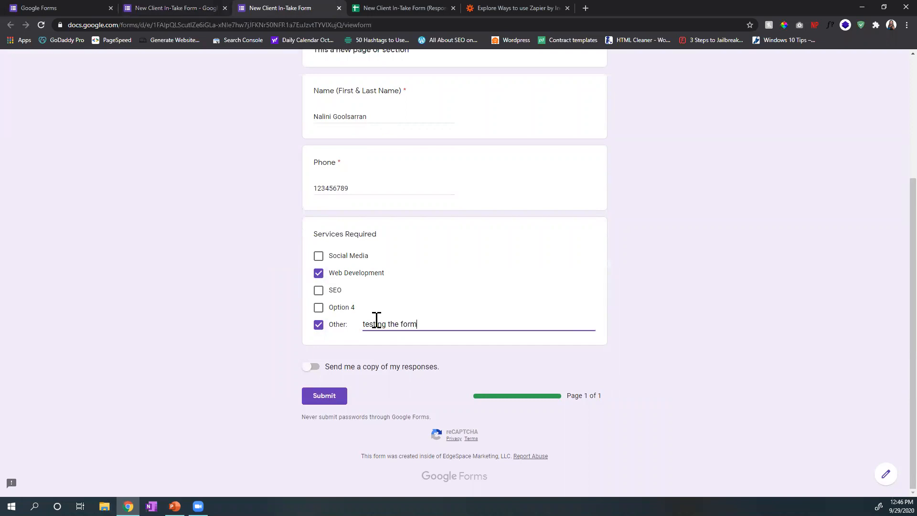
{"action": "left_click", "coordinate": [314, 368]}
{"action": "left_click", "coordinate": [323, 397]}
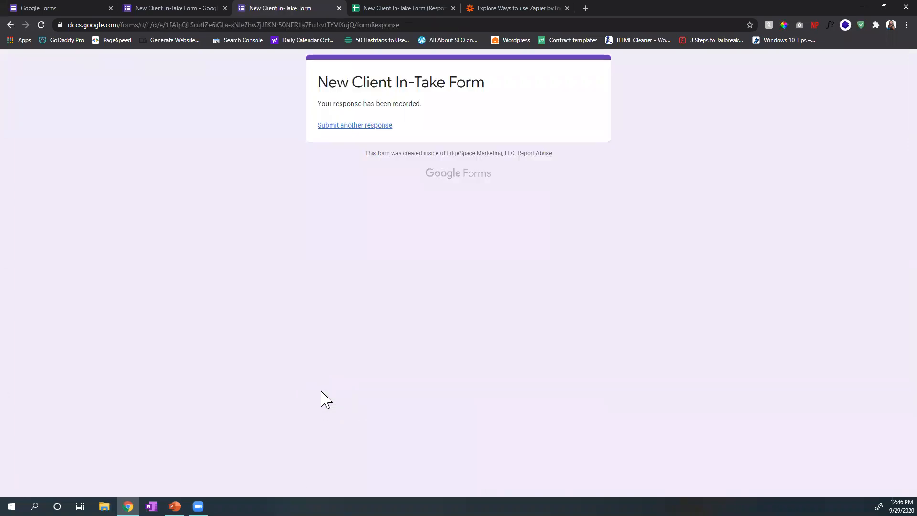
Step: Open a blank form for another response, check the submitted entry in the response spreadsheet, and return to the form editor
{"action": "left_click", "coordinate": [348, 129]}
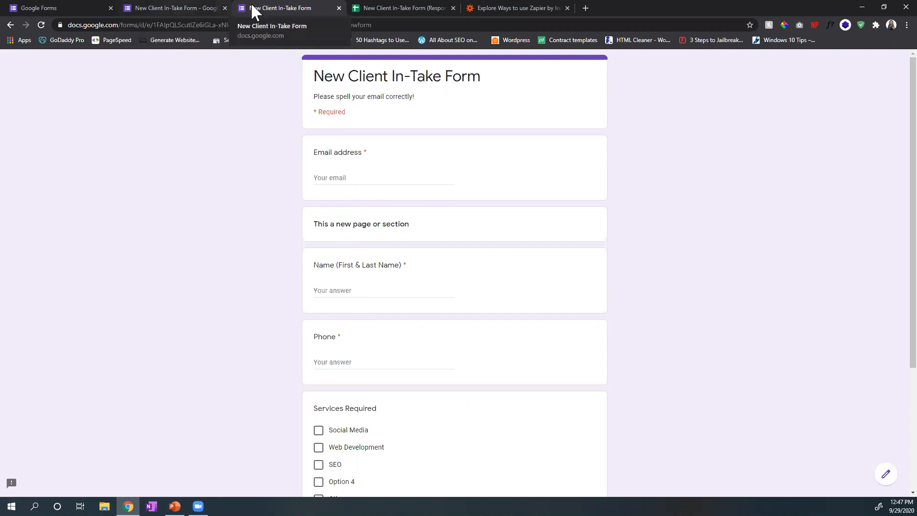
{"action": "key", "text": "ctrl+Tab"}
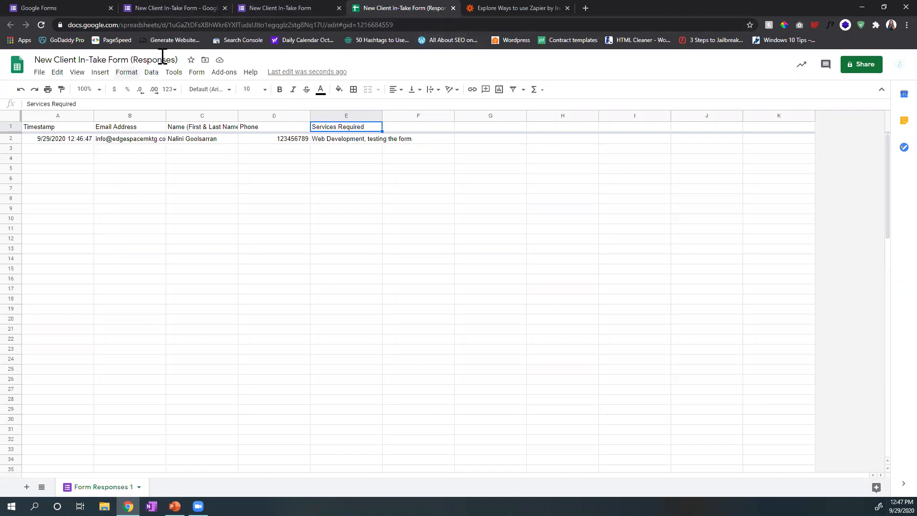
{"action": "left_click", "coordinate": [178, 8]}
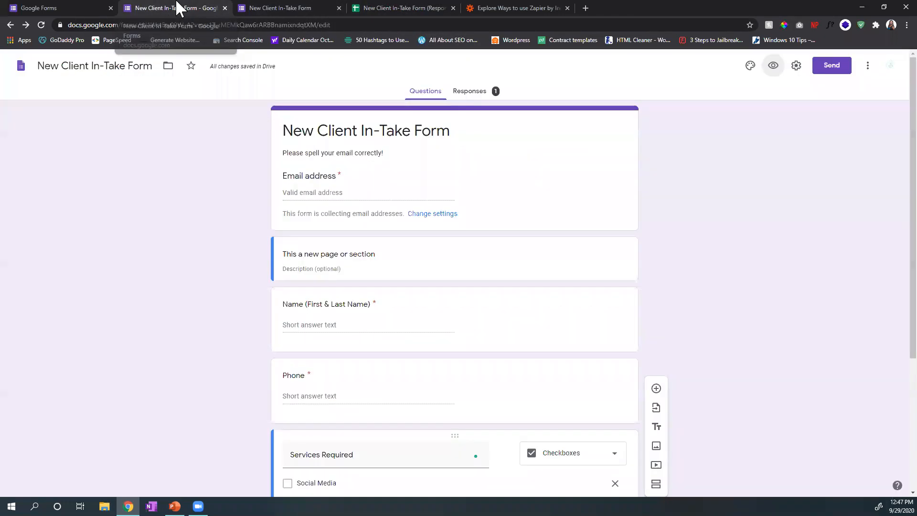
Step: Upload the photo of the river with the city skyline below the Services Required question and title it "Proof # 1"
{"action": "scroll", "coordinate": [594, 157], "scroll_direction": "down", "scroll_amount": 4}
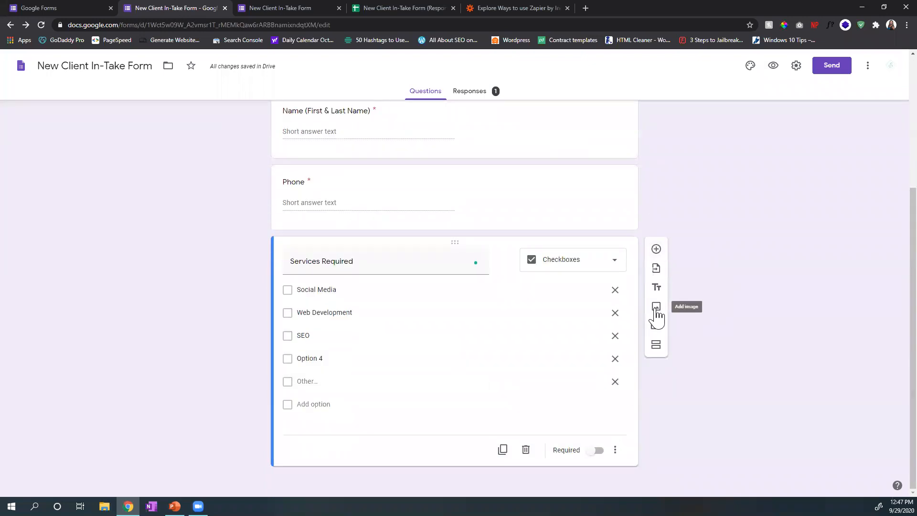
{"action": "left_click", "coordinate": [656, 308]}
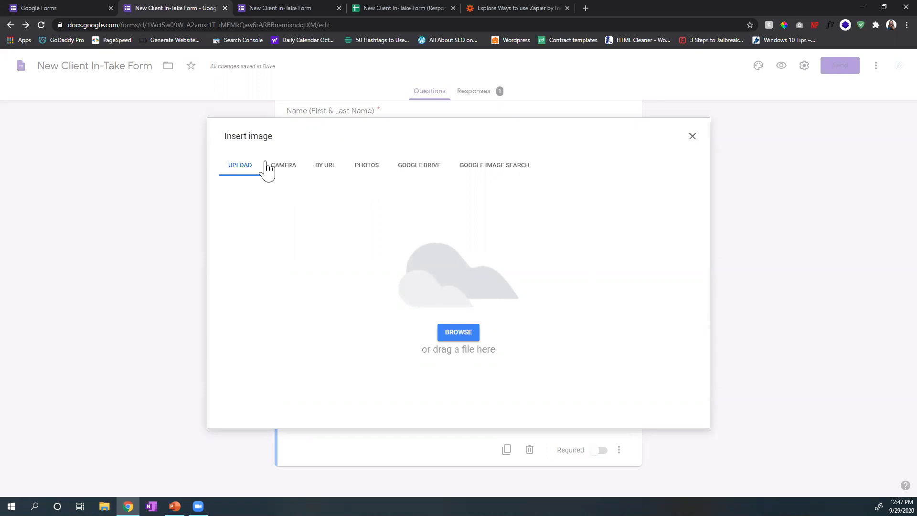
{"action": "key", "text": "super+e"}
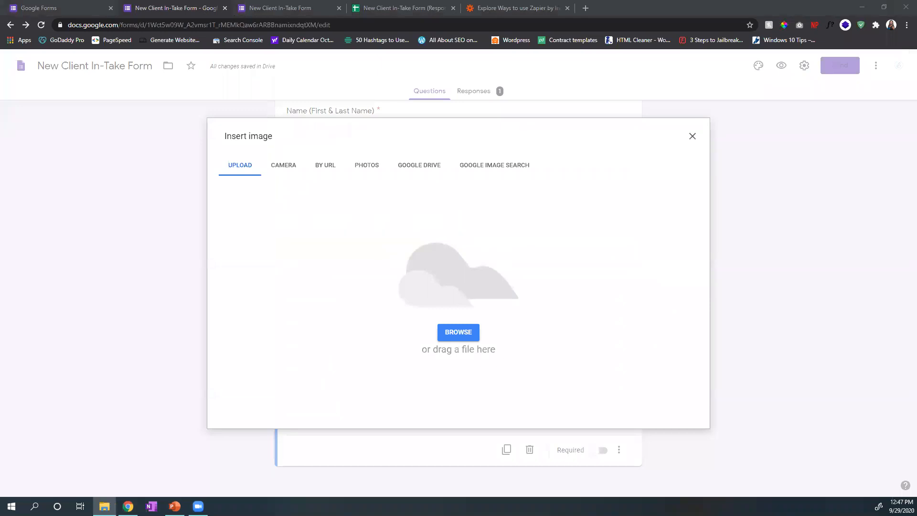
{"action": "left_click_drag", "start_coordinate": [594, 435], "coordinate": [430, 342]}
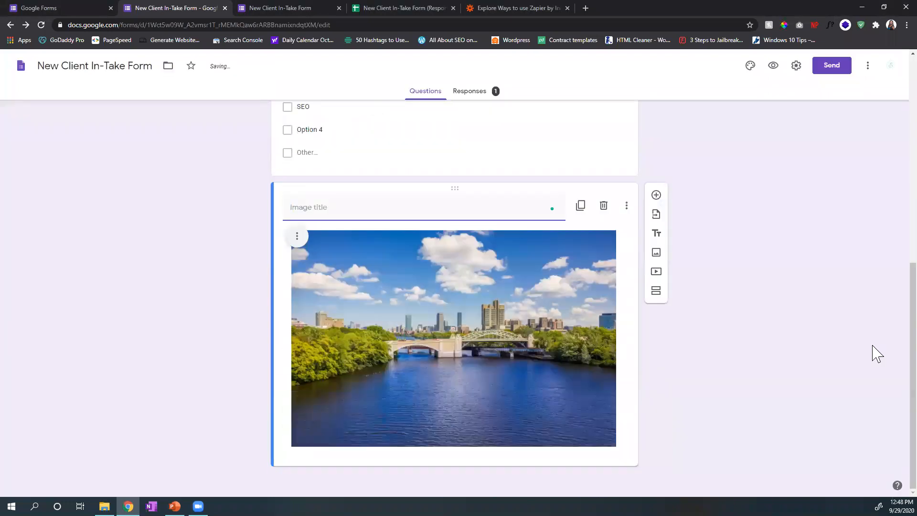
{"action": "type", "text": "Proof # 1"}
{"action": "left_click", "coordinate": [652, 330]}
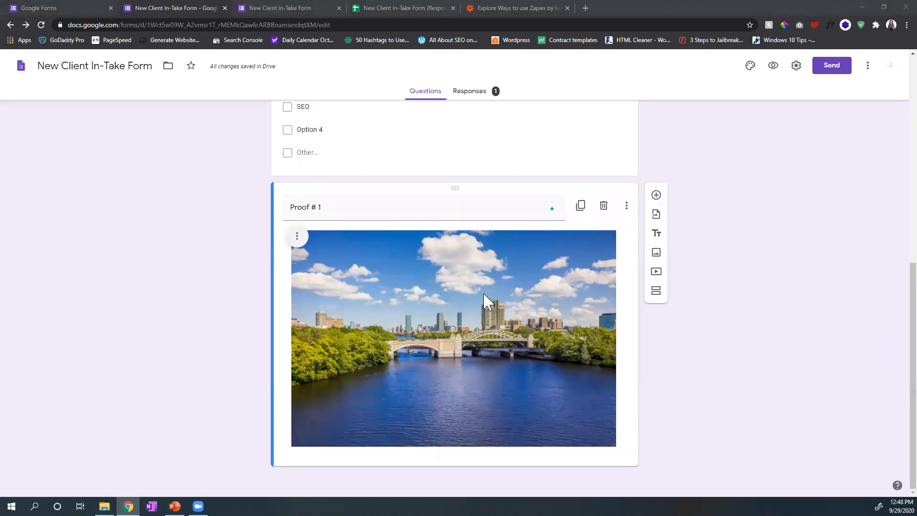
Step: Add a paragraph question titled "Feedback" below the Proof # 1 image
{"action": "left_click", "coordinate": [656, 195]}
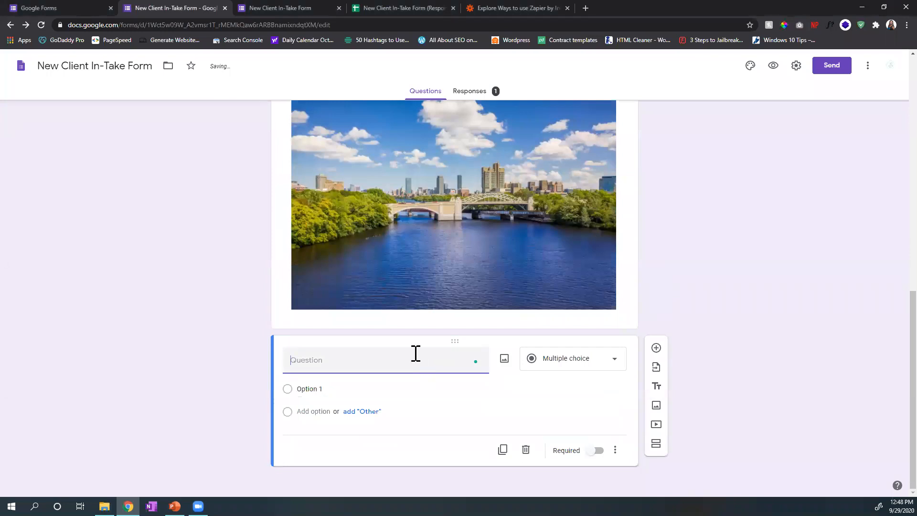
{"action": "type", "text": "Feeb"}
{"action": "type", "text": "av"}
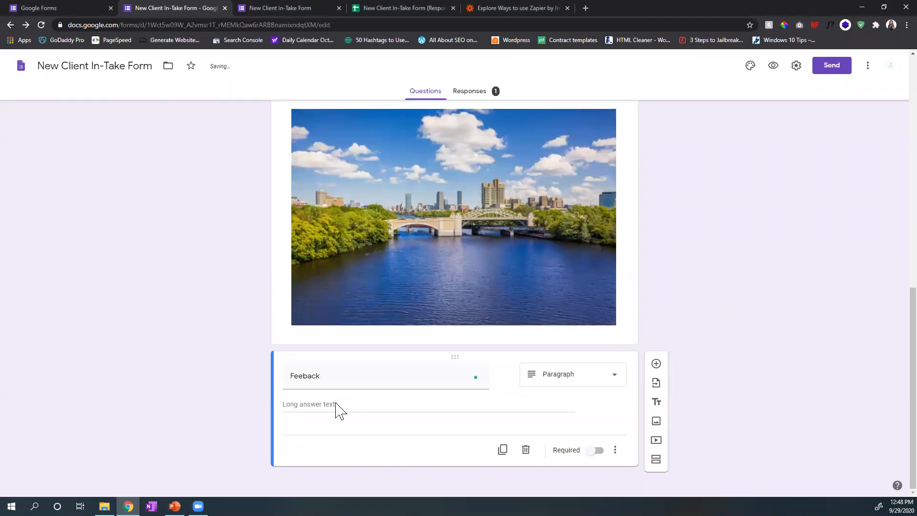
{"action": "left_click", "coordinate": [302, 376]}
{"action": "left_click", "coordinate": [303, 376]}
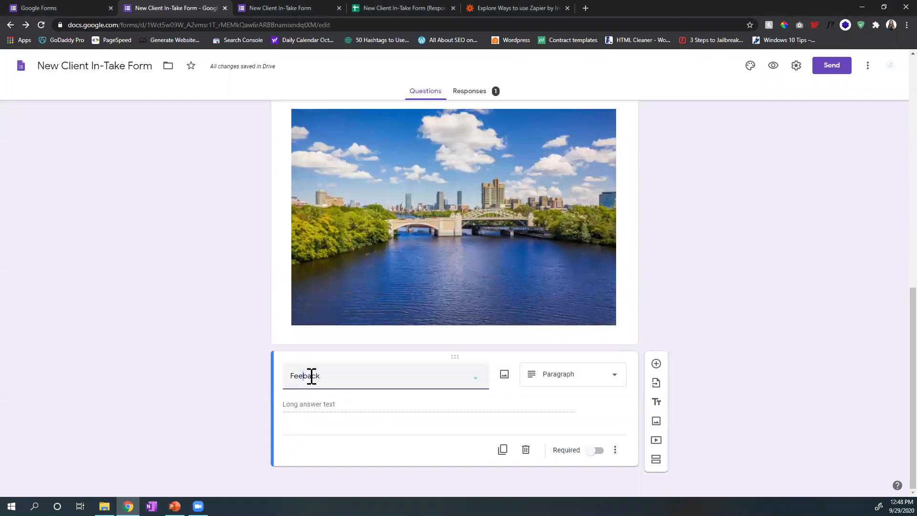
{"action": "type", "text": "d"}
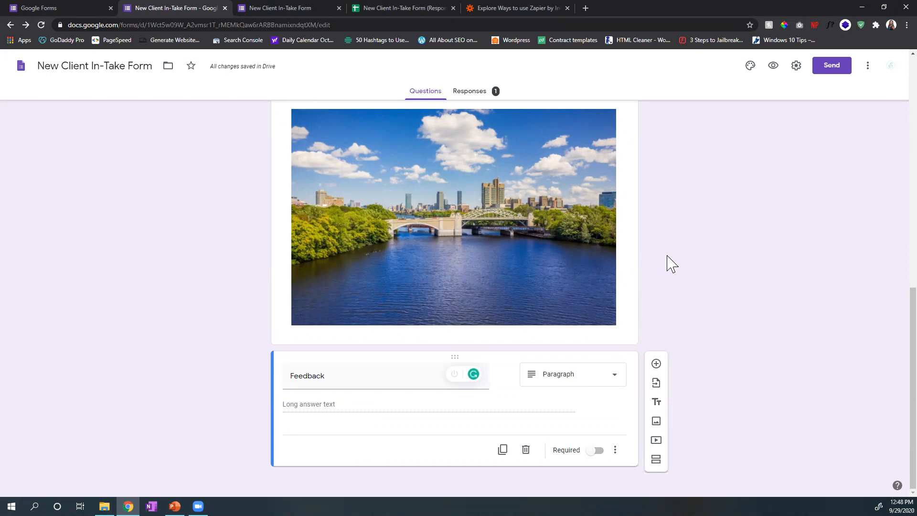
Step: Close the form editor, the blank response form and the response spreadsheet, and switch the Forms home page to the business account
{"action": "scroll", "coordinate": [667, 262], "scroll_direction": "up", "scroll_amount": 3}
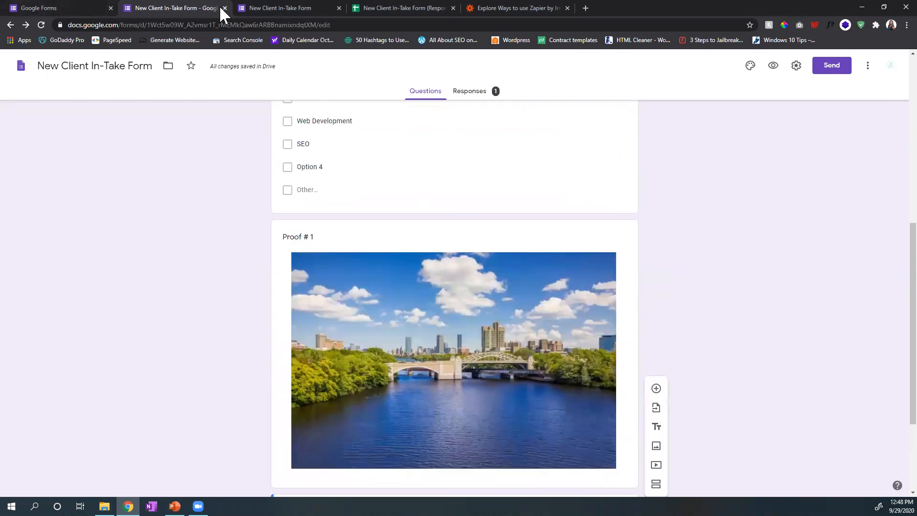
{"action": "left_click", "coordinate": [224, 8]}
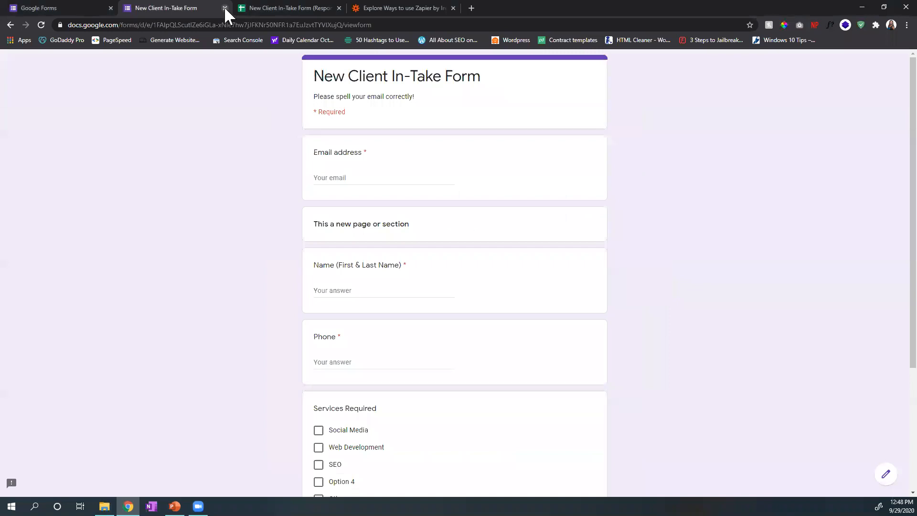
{"action": "left_click", "coordinate": [225, 8]}
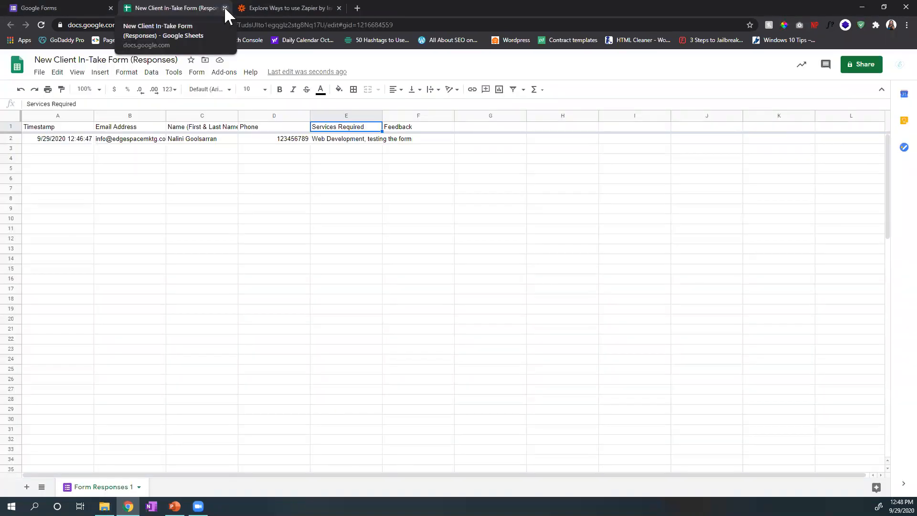
{"action": "left_click", "coordinate": [225, 8]}
{"action": "left_click", "coordinate": [46, 7]}
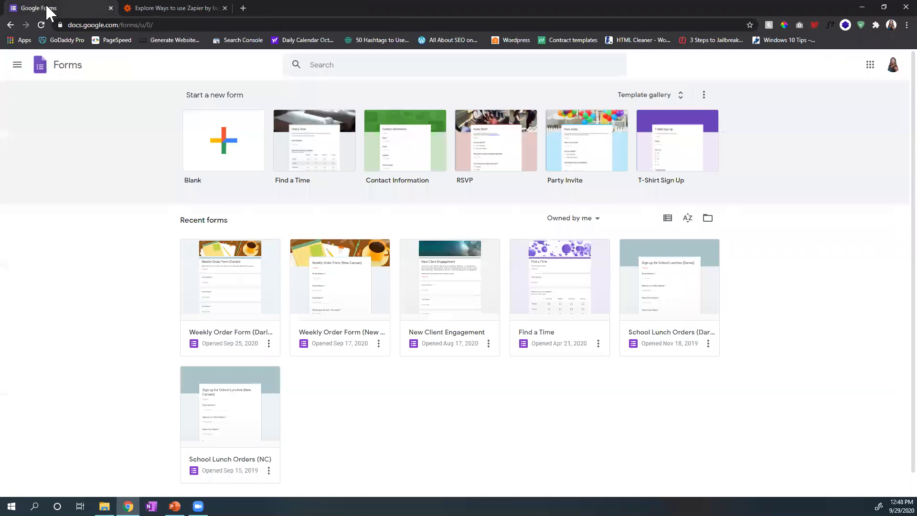
{"action": "left_click", "coordinate": [892, 67]}
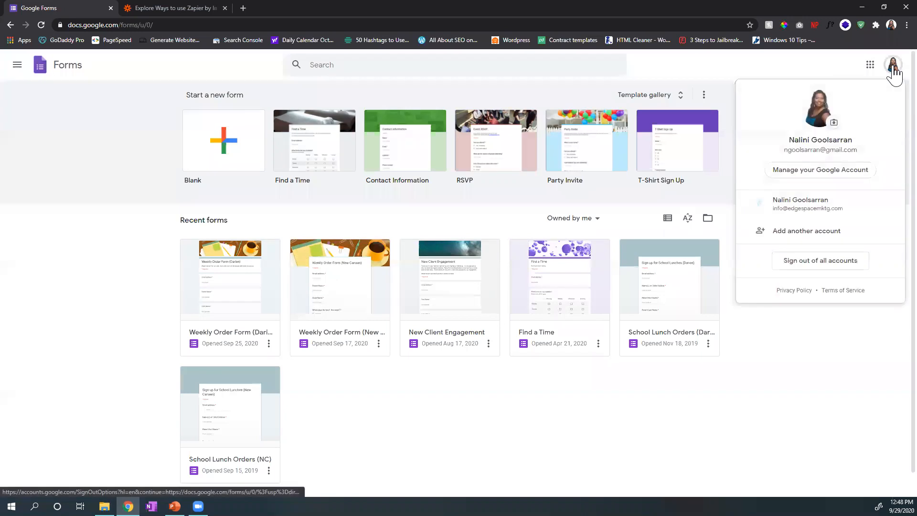
{"action": "left_click", "coordinate": [820, 214]}
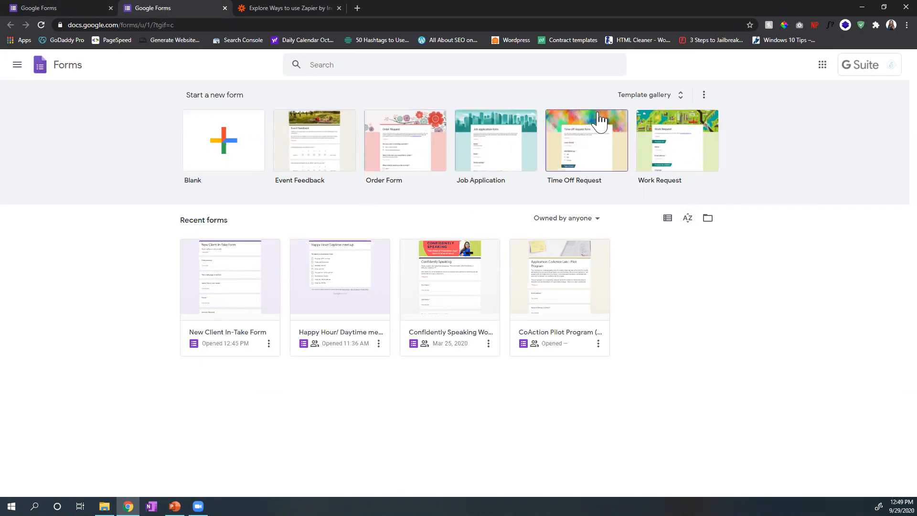
Step: Browse the general templates in the template gallery and open the Work Request template
{"action": "left_click", "coordinate": [643, 94]}
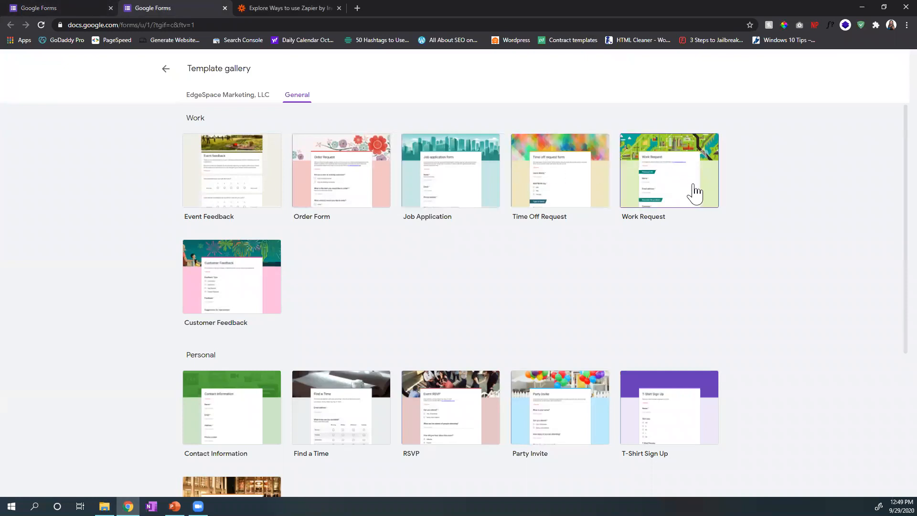
{"action": "scroll", "coordinate": [695, 196], "scroll_direction": "down", "scroll_amount": 1}
{"action": "scroll", "coordinate": [455, 200], "scroll_direction": "up", "scroll_amount": 1}
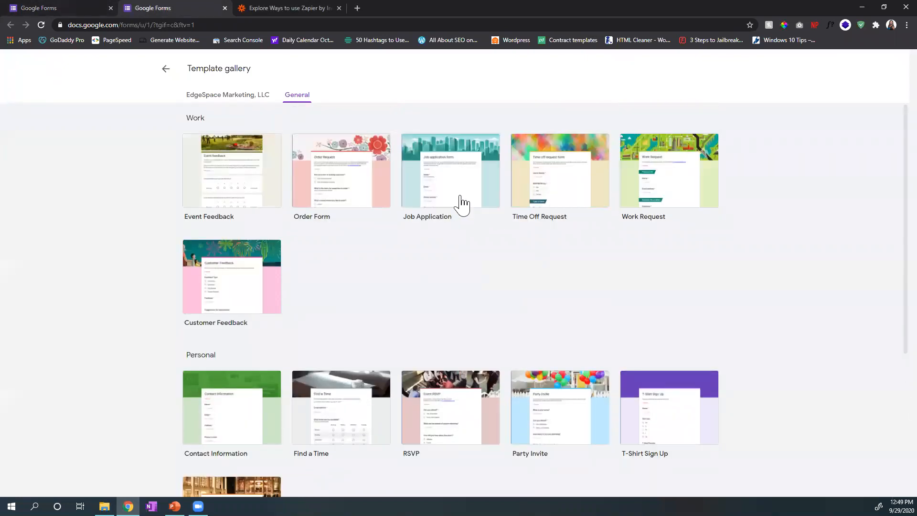
{"action": "scroll", "coordinate": [462, 205], "scroll_direction": "down", "scroll_amount": 1}
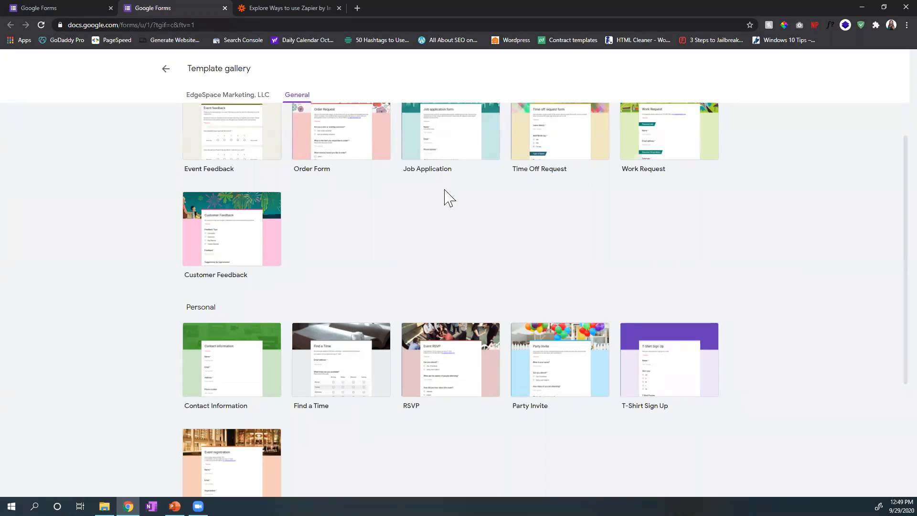
{"action": "scroll", "coordinate": [449, 200], "scroll_direction": "up", "scroll_amount": 1}
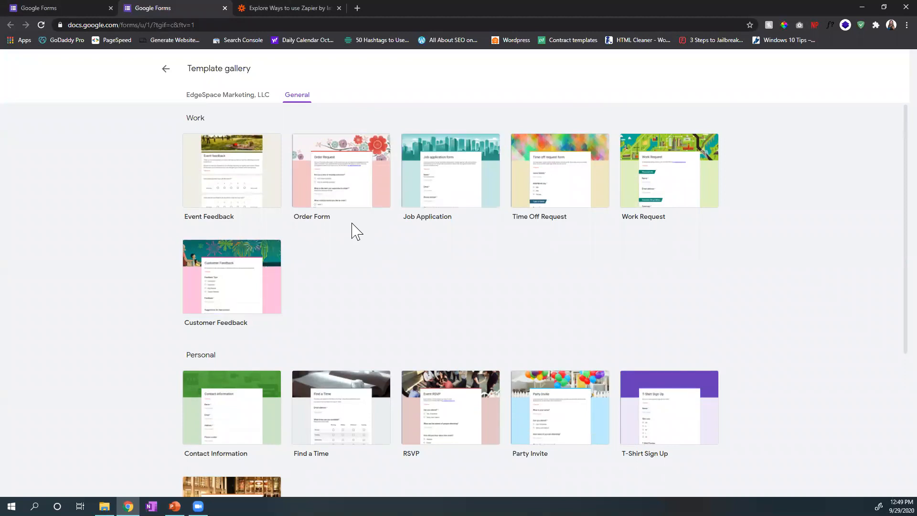
{"action": "left_click", "coordinate": [702, 191]}
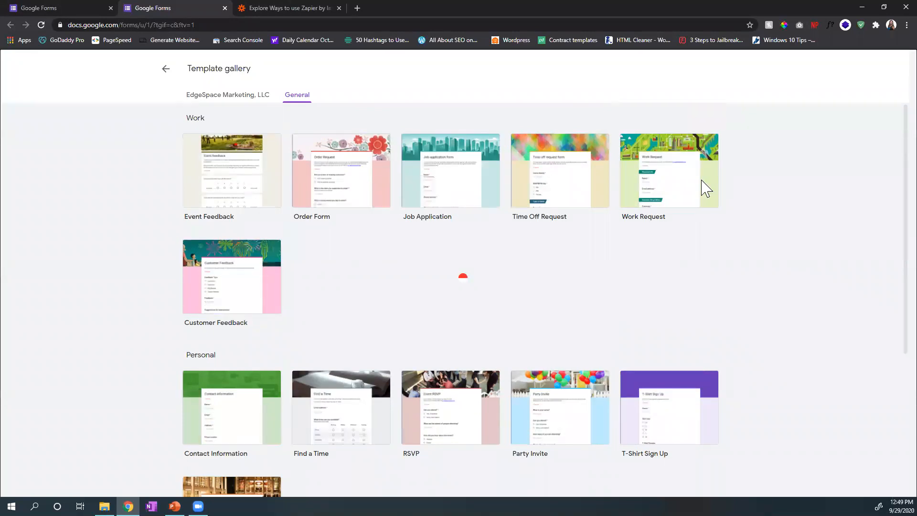
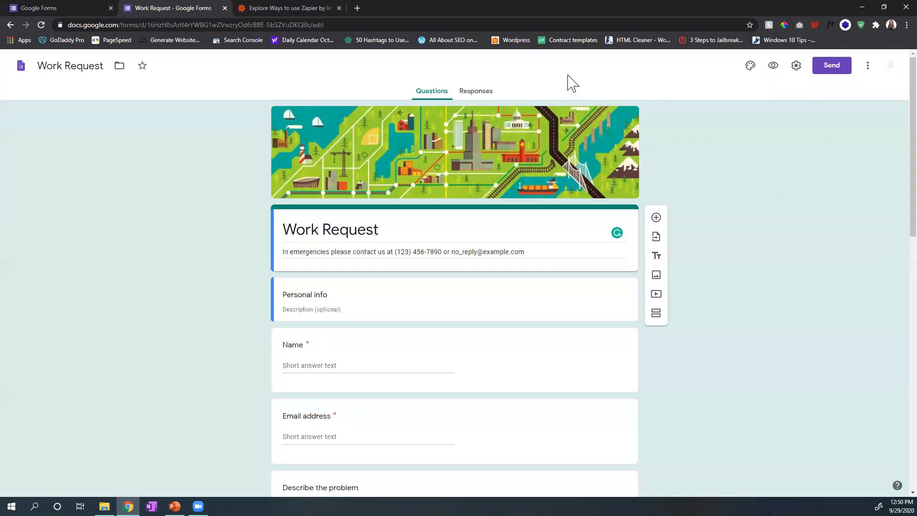
Step: Try the Basic, Decorative and Formal font styles in the theme options of the Work Request form and settle on Playful
{"action": "left_click", "coordinate": [750, 67]}
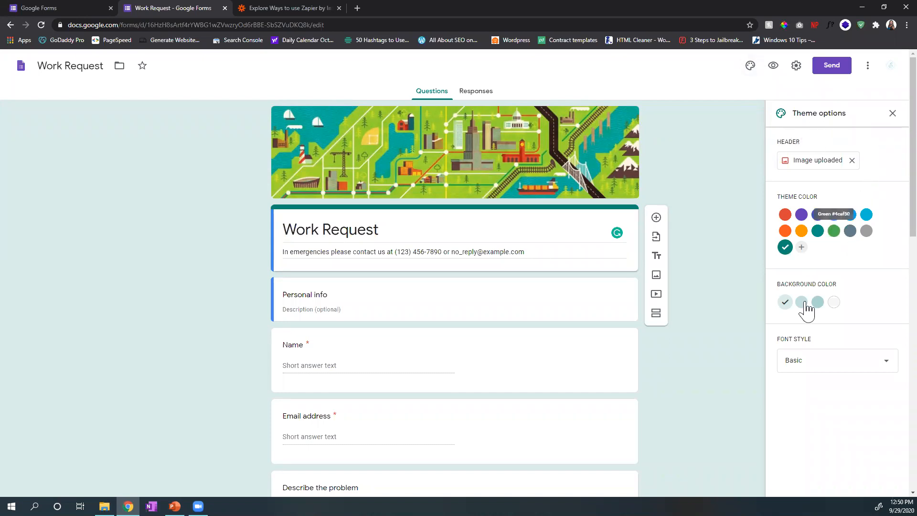
{"action": "left_click", "coordinate": [808, 367]}
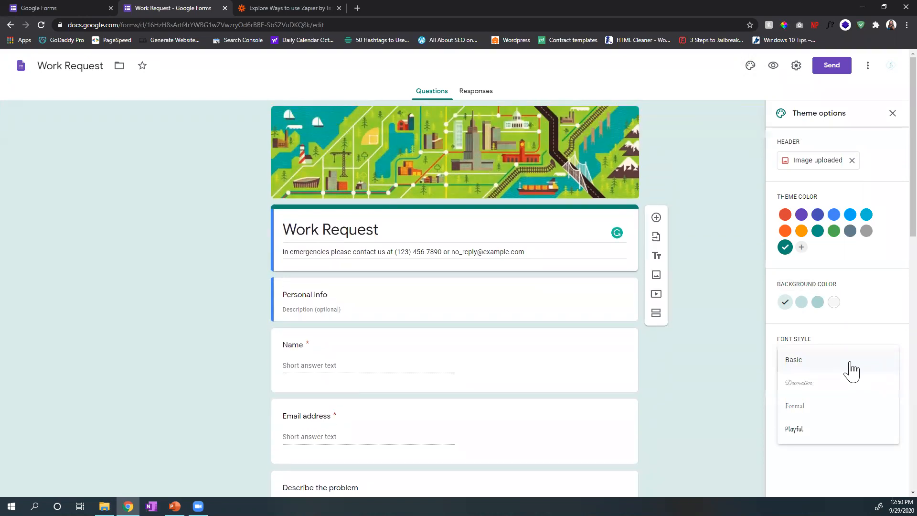
{"action": "left_click", "coordinate": [827, 429]}
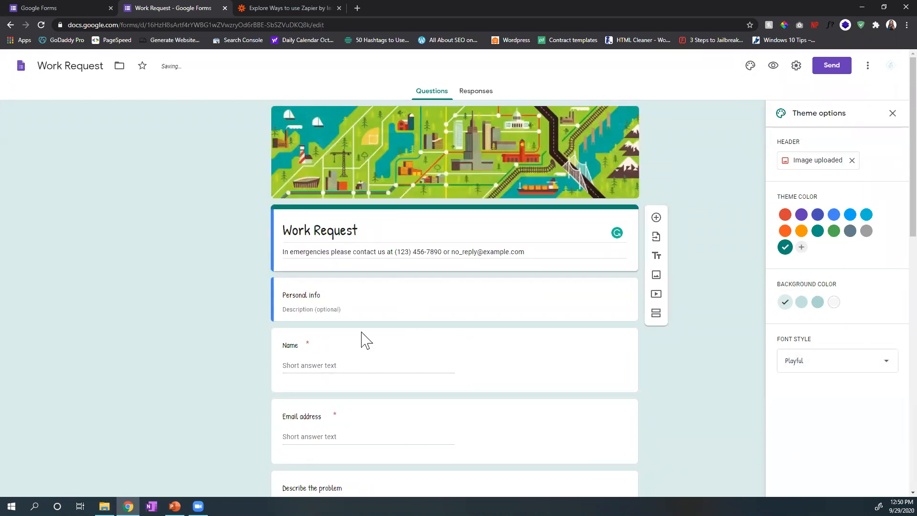
{"action": "left_click", "coordinate": [819, 366]}
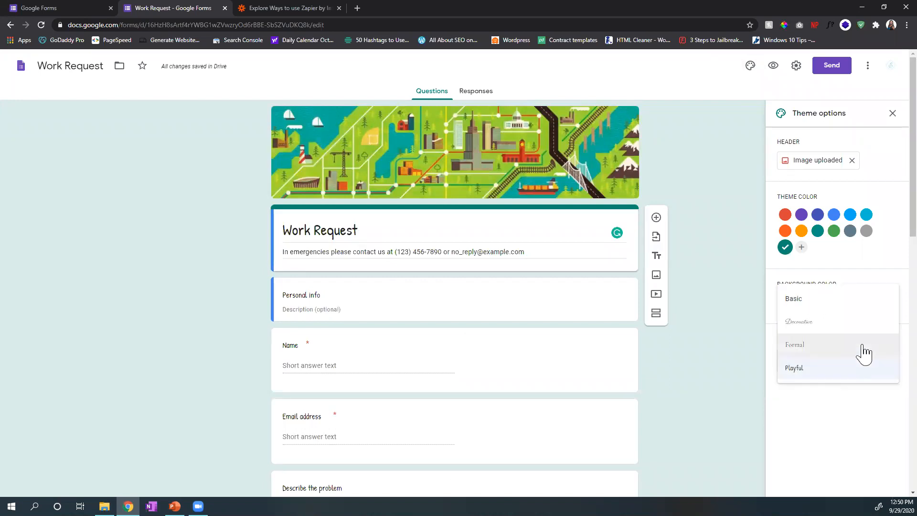
{"action": "left_click", "coordinate": [866, 300]}
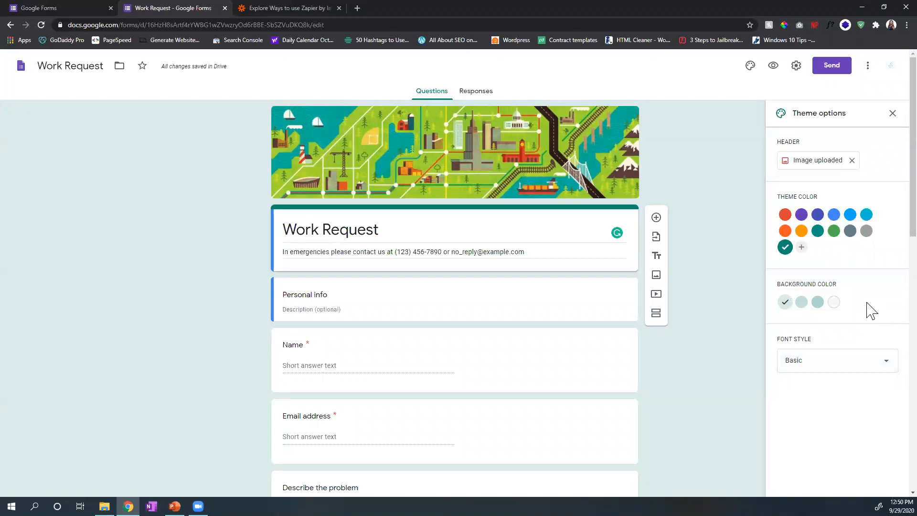
{"action": "left_click", "coordinate": [884, 361]}
{"action": "left_click", "coordinate": [880, 394]}
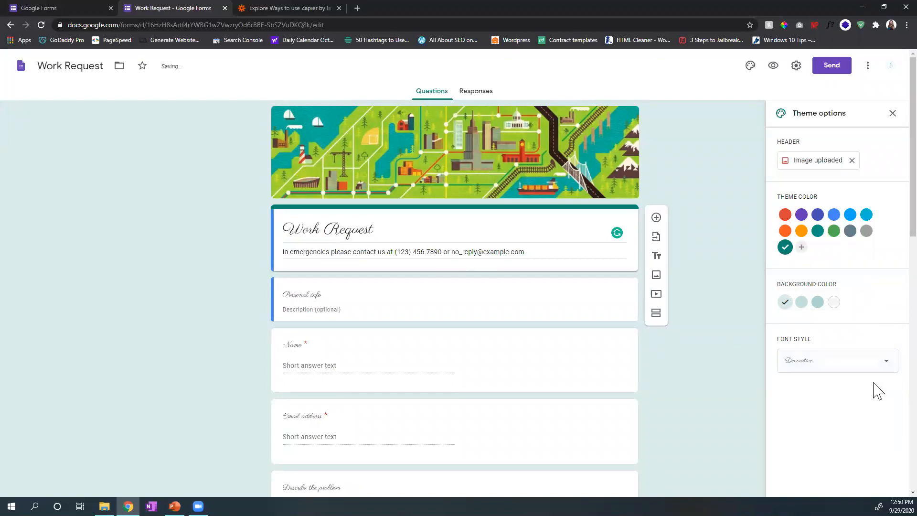
{"action": "left_click", "coordinate": [827, 371]}
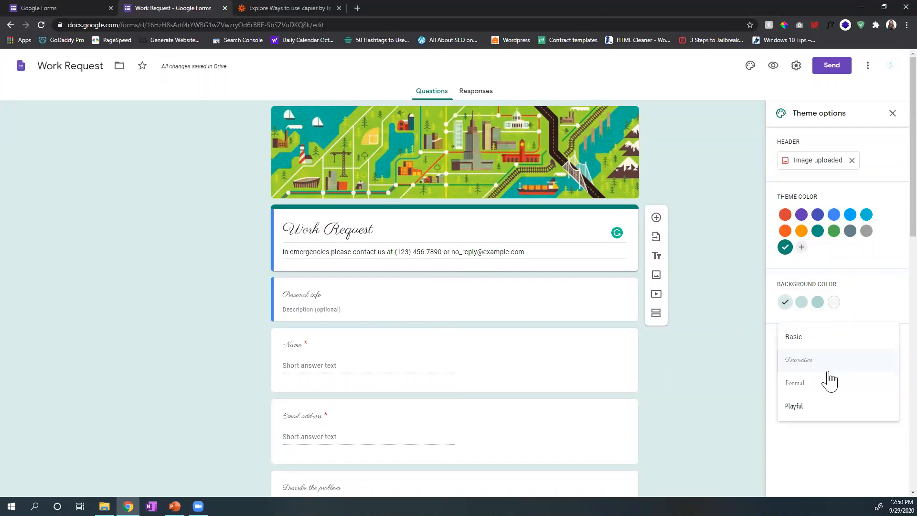
{"action": "left_click", "coordinate": [832, 388]}
{"action": "left_click", "coordinate": [853, 371]}
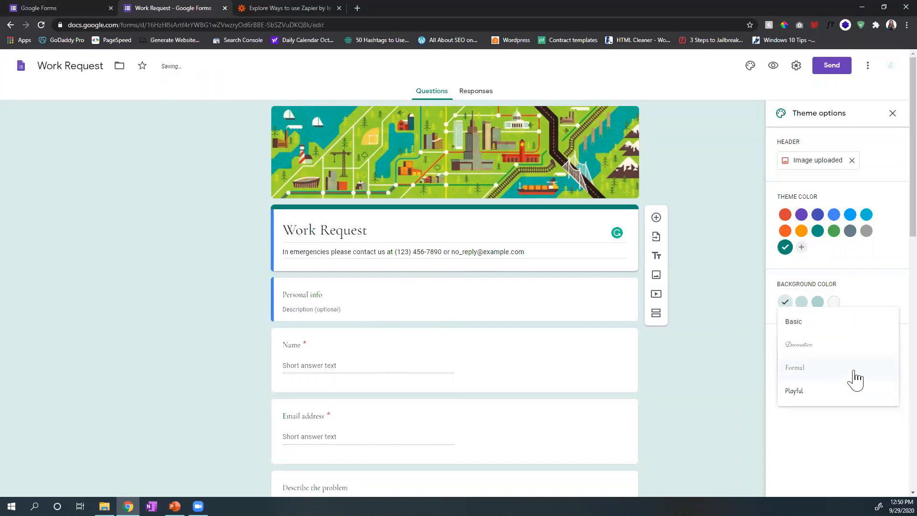
{"action": "left_click", "coordinate": [855, 394]}
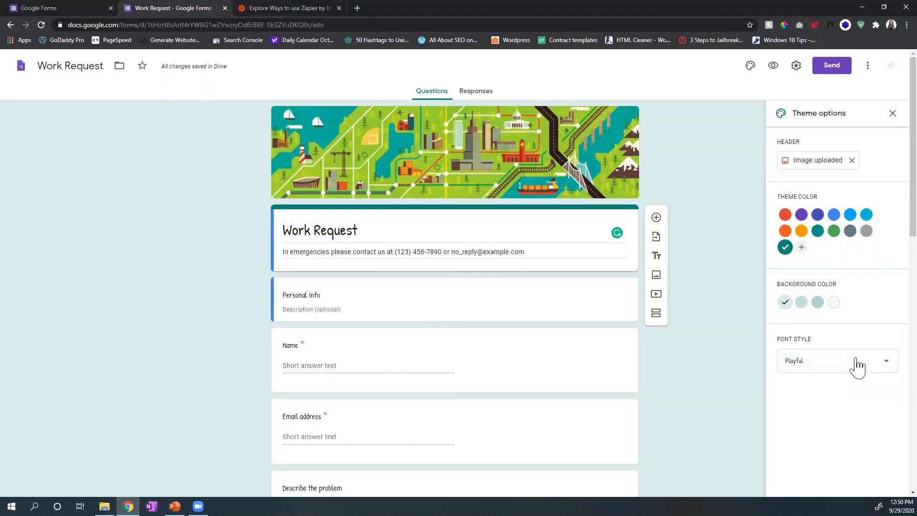
{"action": "left_click", "coordinate": [856, 367]}
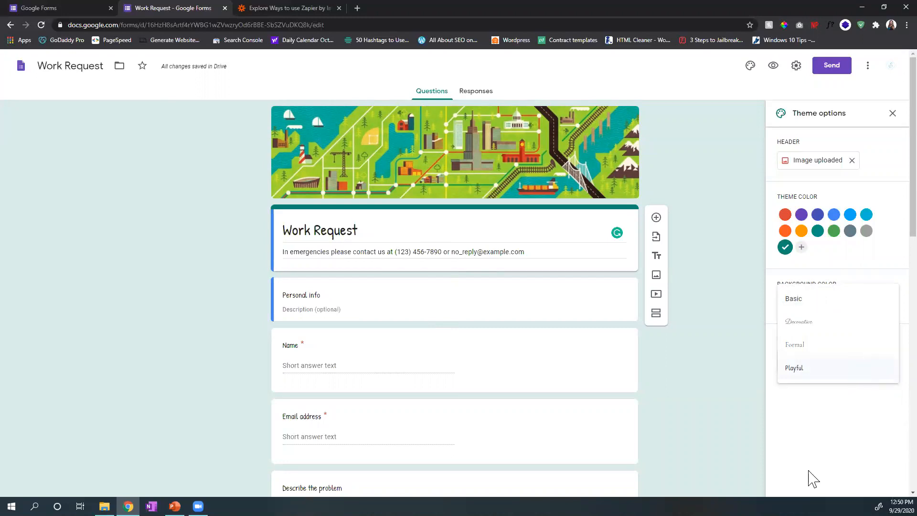
{"action": "left_click", "coordinate": [832, 450]}
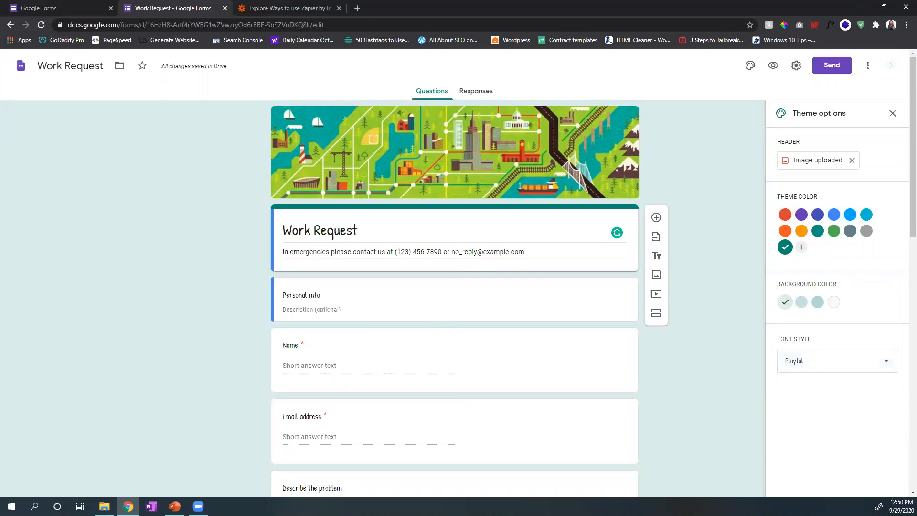
Step: View the upload option for the form's header image and leave the header picker without choosing a file
{"action": "left_click", "coordinate": [821, 167]}
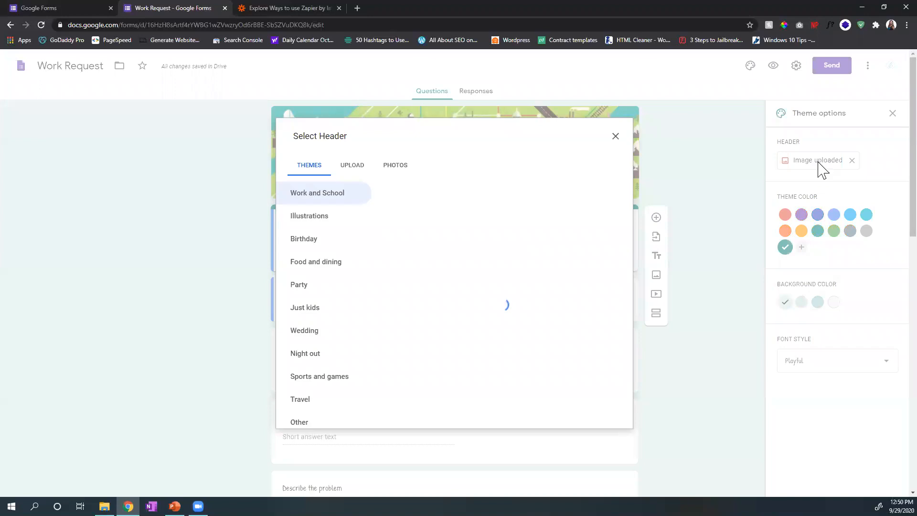
{"action": "left_click", "coordinate": [352, 166]}
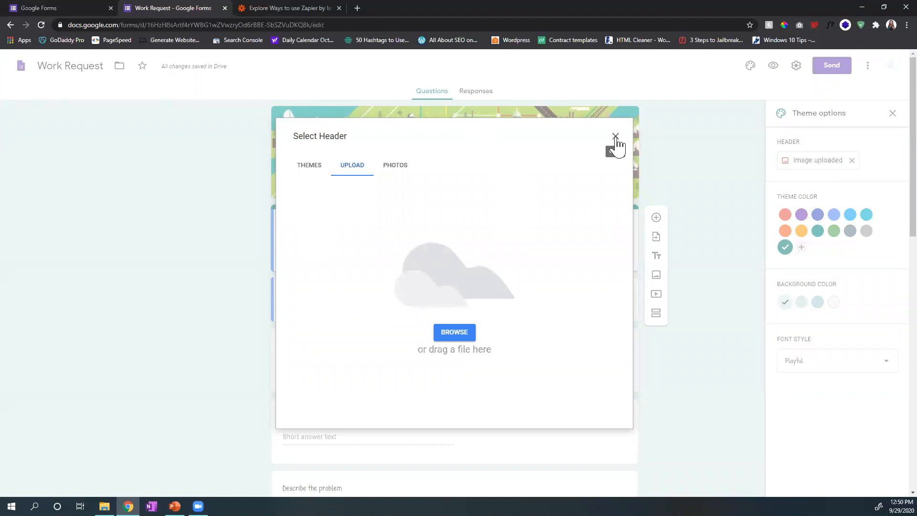
{"action": "left_click", "coordinate": [615, 137]}
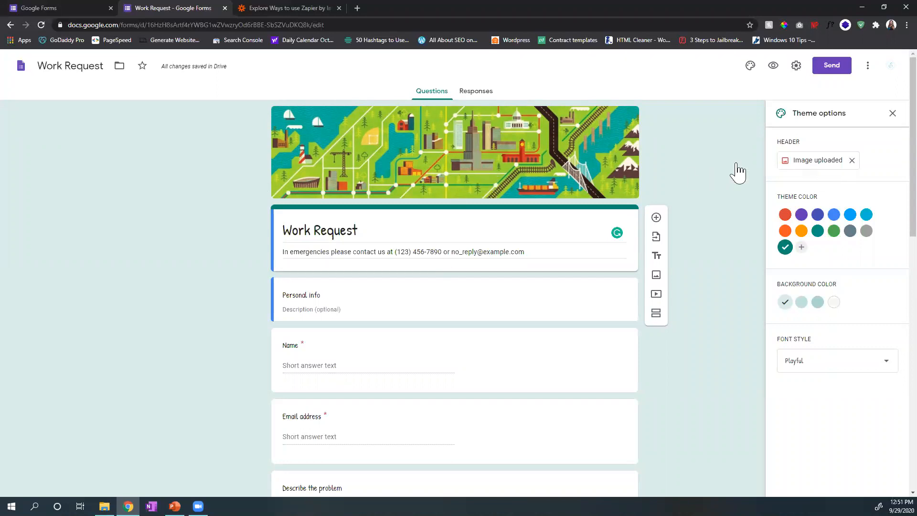
Step: Browse the Work and School header themes and replace the header with the white flowers and butterfly photo from Other
{"action": "left_click", "coordinate": [812, 165]}
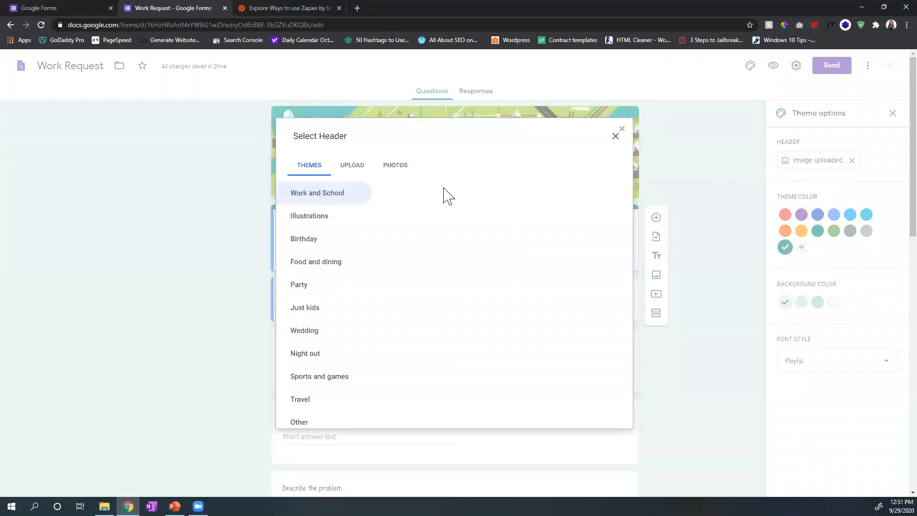
{"action": "scroll", "coordinate": [433, 291], "scroll_direction": "down", "scroll_amount": 4}
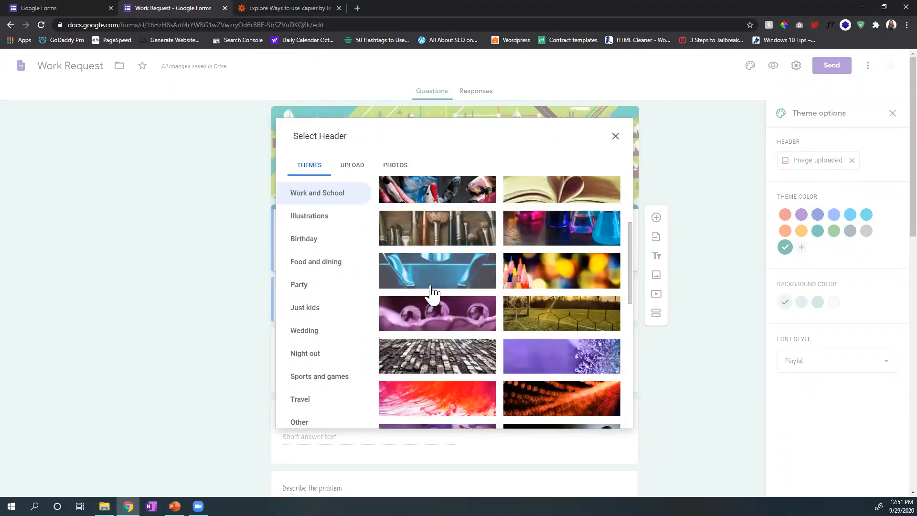
{"action": "scroll", "coordinate": [432, 292], "scroll_direction": "down", "scroll_amount": 1}
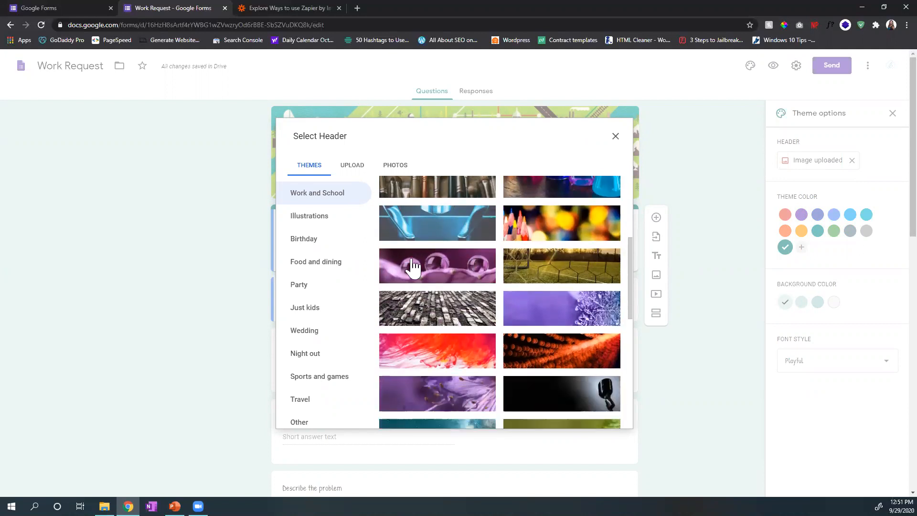
{"action": "scroll", "coordinate": [347, 285], "scroll_direction": "down", "scroll_amount": 1}
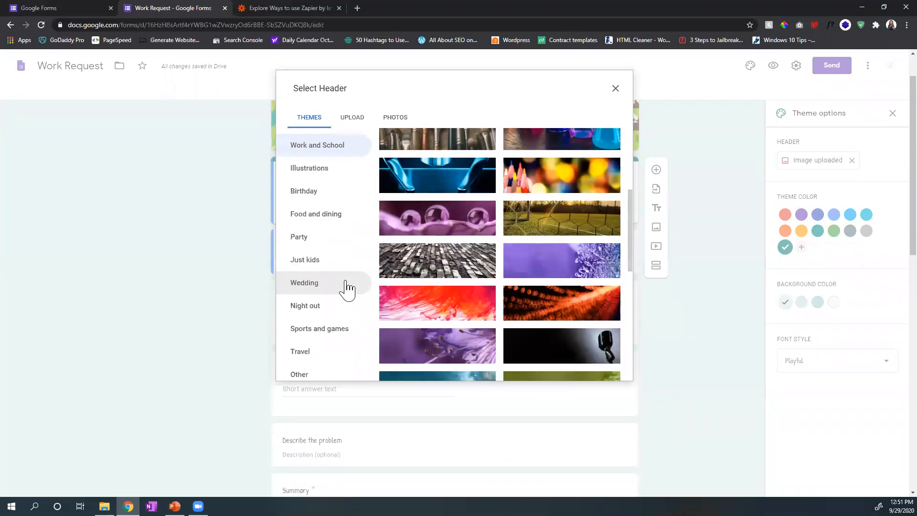
{"action": "scroll", "coordinate": [348, 286], "scroll_direction": "up", "scroll_amount": 1}
{"action": "scroll", "coordinate": [635, 287], "scroll_direction": "down", "scroll_amount": 3}
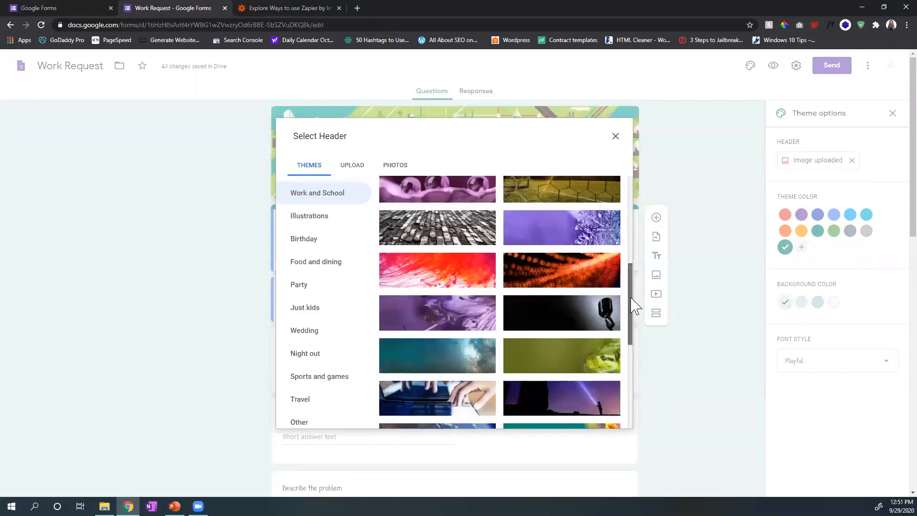
{"action": "left_click_drag", "start_coordinate": [630, 313], "coordinate": [629, 389]}
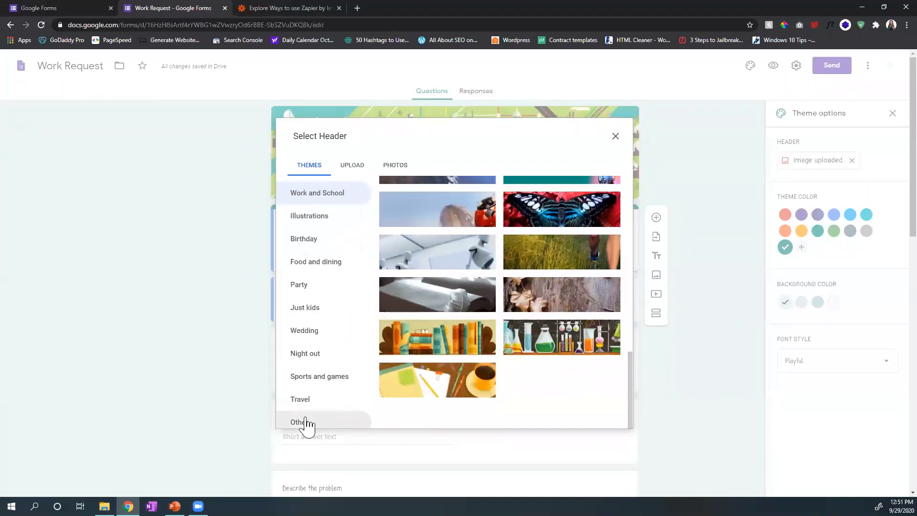
{"action": "left_click", "coordinate": [304, 422]}
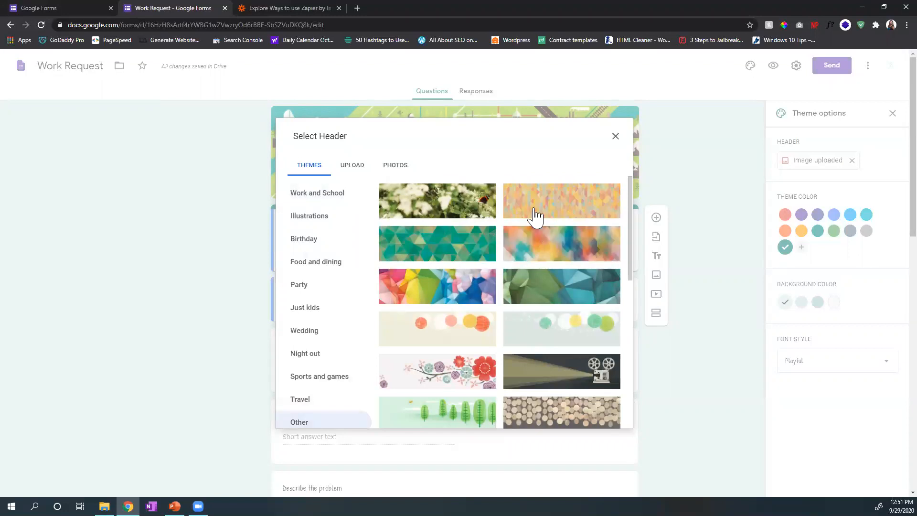
{"action": "left_click_drag", "start_coordinate": [631, 253], "coordinate": [629, 198]}
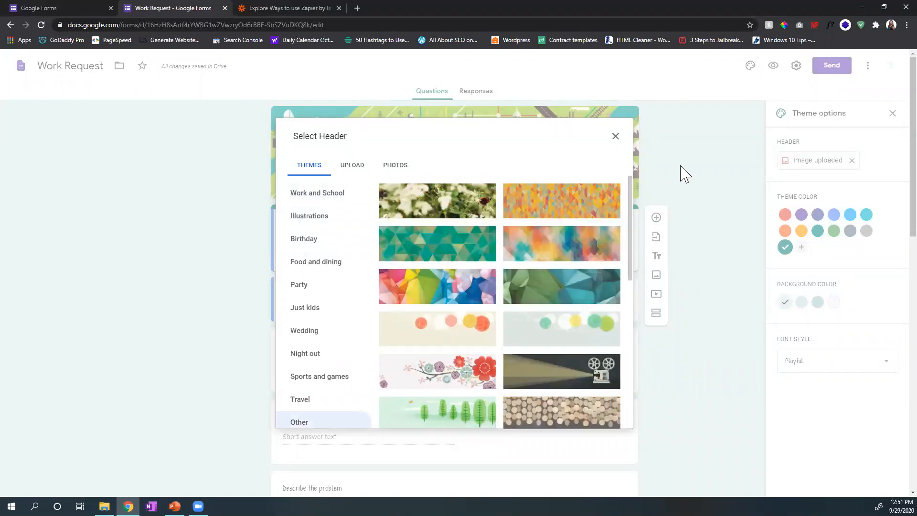
{"action": "left_click", "coordinate": [450, 219]}
{"action": "left_click", "coordinate": [613, 419]}
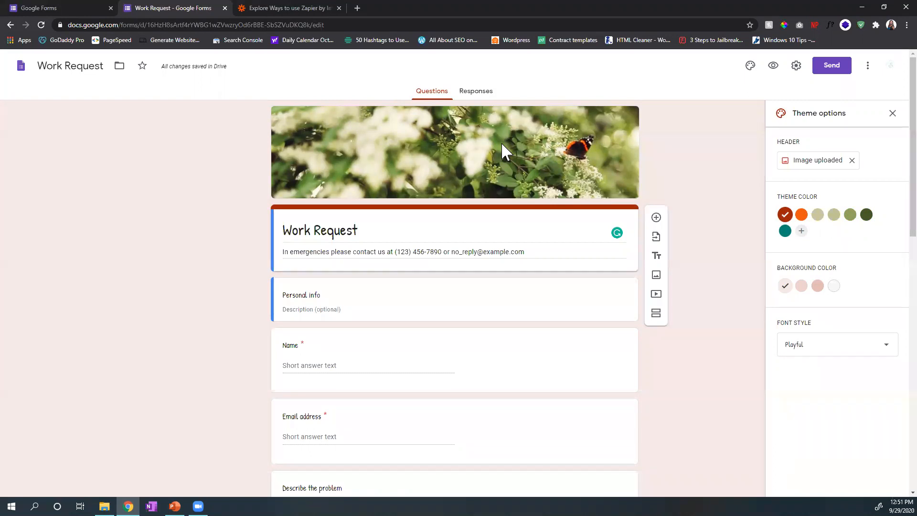
Step: Try the dark green and teal theme colors, set the form's theme color to orange, and close the theme options
{"action": "left_click", "coordinate": [867, 216]}
{"action": "left_click", "coordinate": [784, 231]}
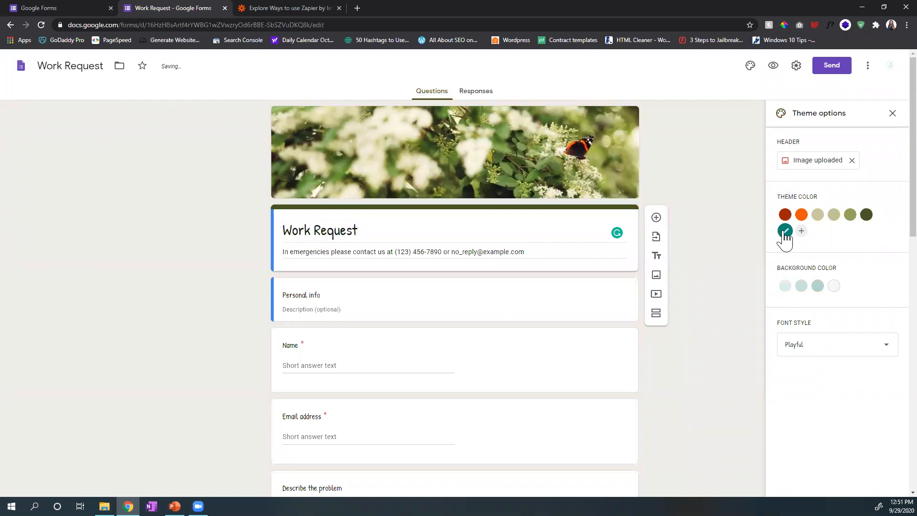
{"action": "left_click", "coordinate": [801, 215]}
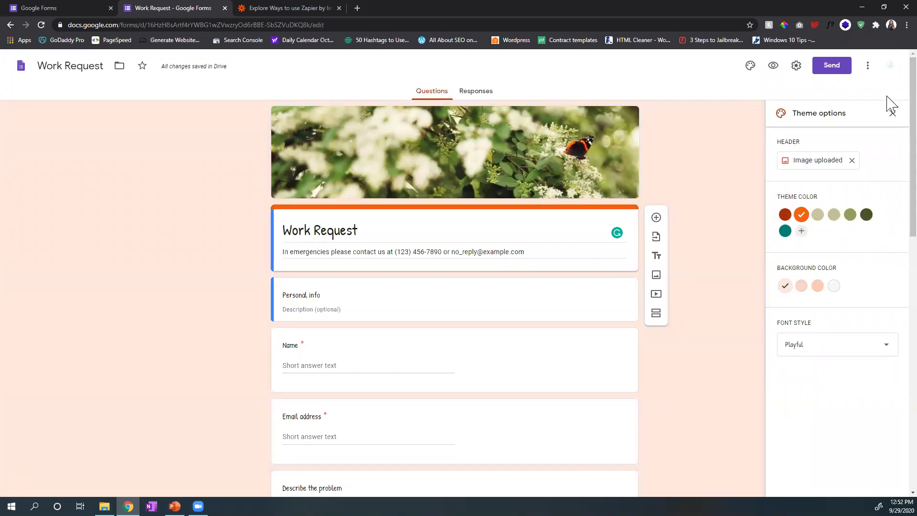
{"action": "left_click", "coordinate": [892, 113]}
Step: Examine the form's title, emergency contact description, Personal info heading and the template questions down to Type
{"action": "scroll", "coordinate": [384, 220], "scroll_direction": "down", "scroll_amount": 5}
{"action": "scroll", "coordinate": [383, 220], "scroll_direction": "up", "scroll_amount": 5}
{"action": "left_click", "coordinate": [342, 233]}
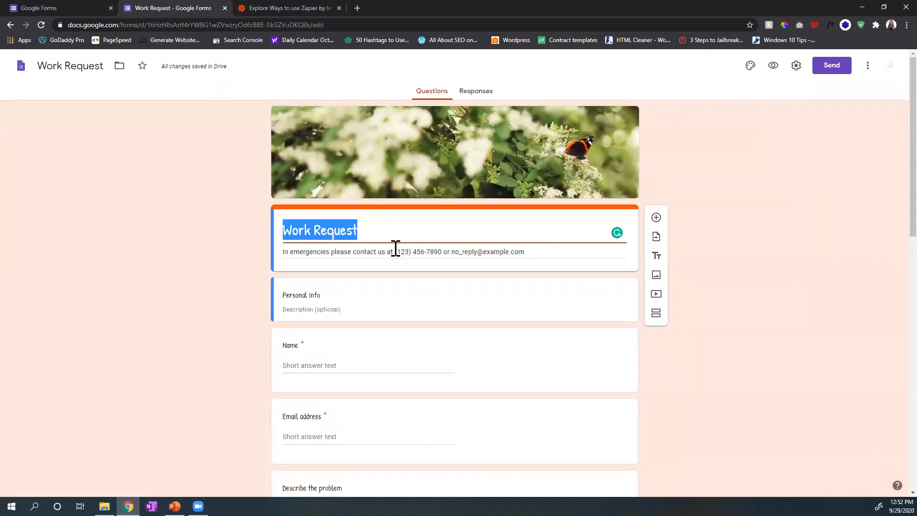
{"action": "left_click", "coordinate": [393, 251]}
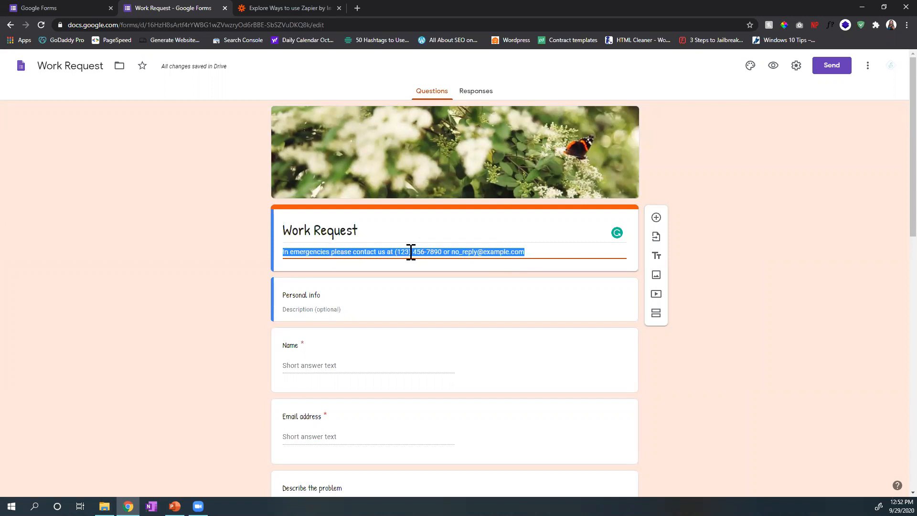
{"action": "left_click", "coordinate": [496, 251]}
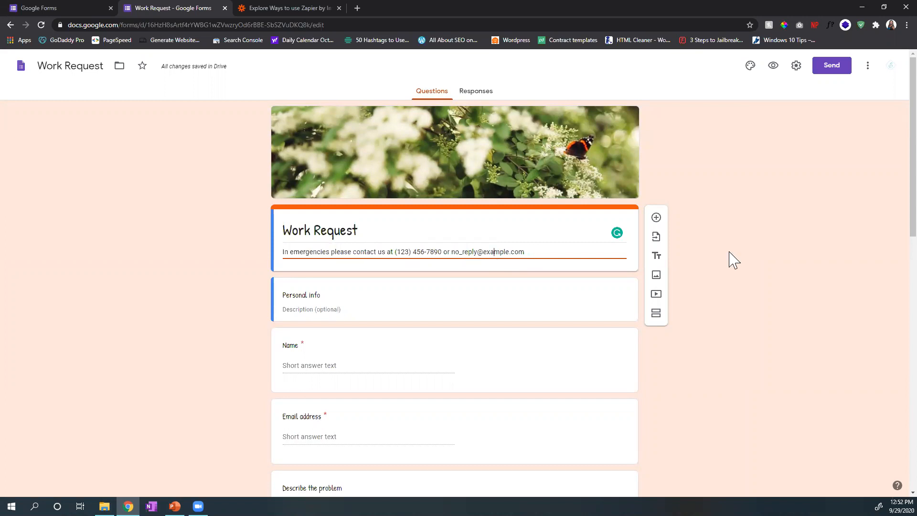
{"action": "scroll", "coordinate": [734, 261], "scroll_direction": "down", "scroll_amount": 2}
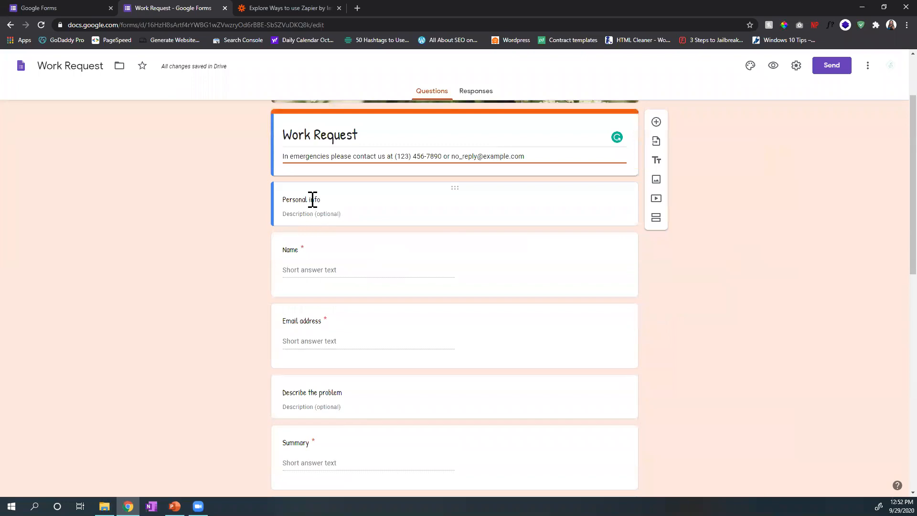
{"action": "left_click", "coordinate": [313, 200]}
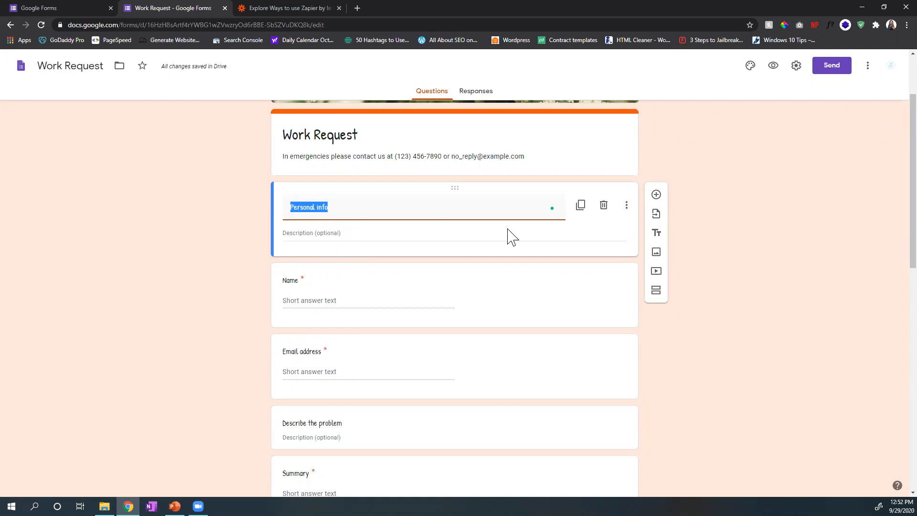
{"action": "scroll", "coordinate": [545, 87], "scroll_direction": "down", "scroll_amount": 1}
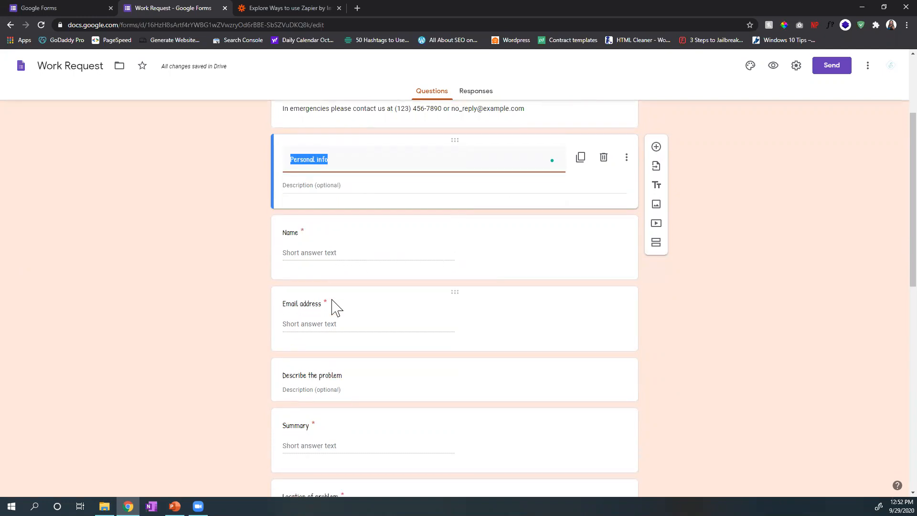
{"action": "scroll", "coordinate": [334, 301], "scroll_direction": "down", "scroll_amount": 2}
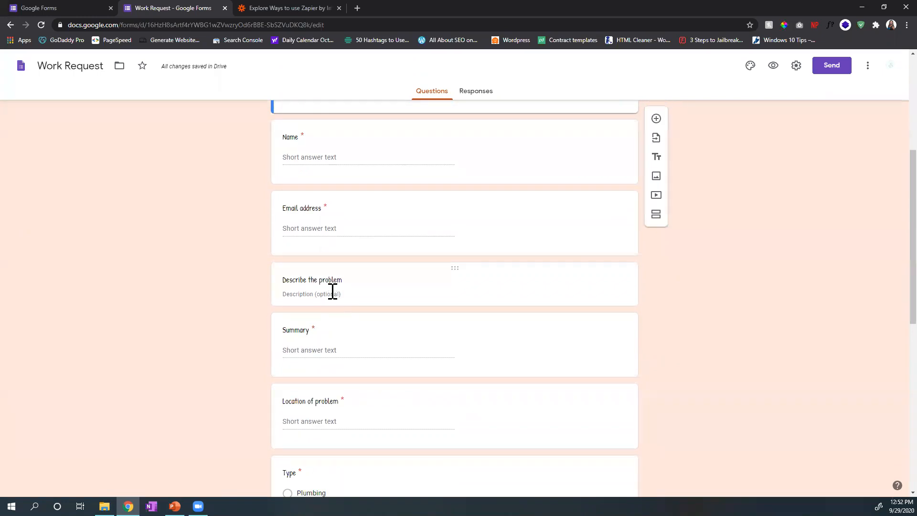
{"action": "scroll", "coordinate": [333, 294], "scroll_direction": "down", "scroll_amount": 3}
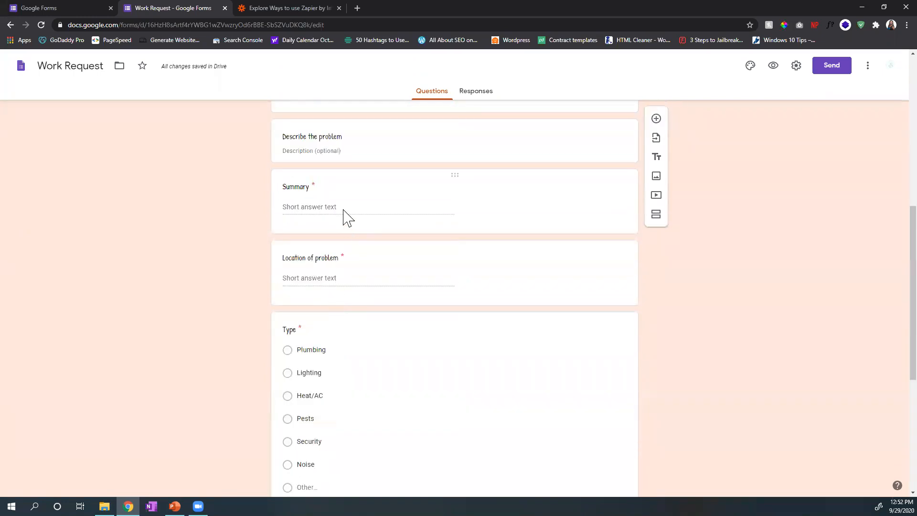
Step: Delete the "Describe the problem" heading block above the Summary question
{"action": "left_click", "coordinate": [354, 153]}
{"action": "left_click", "coordinate": [361, 150]}
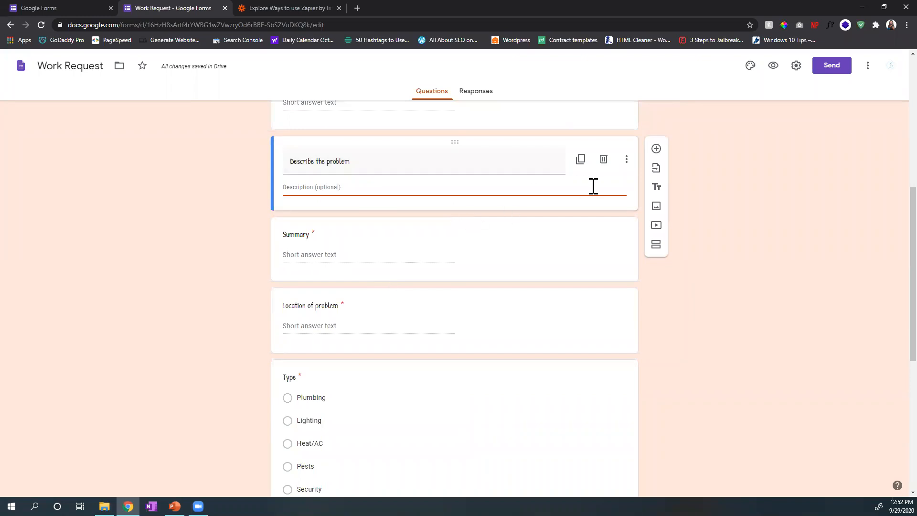
{"action": "left_click", "coordinate": [604, 161]}
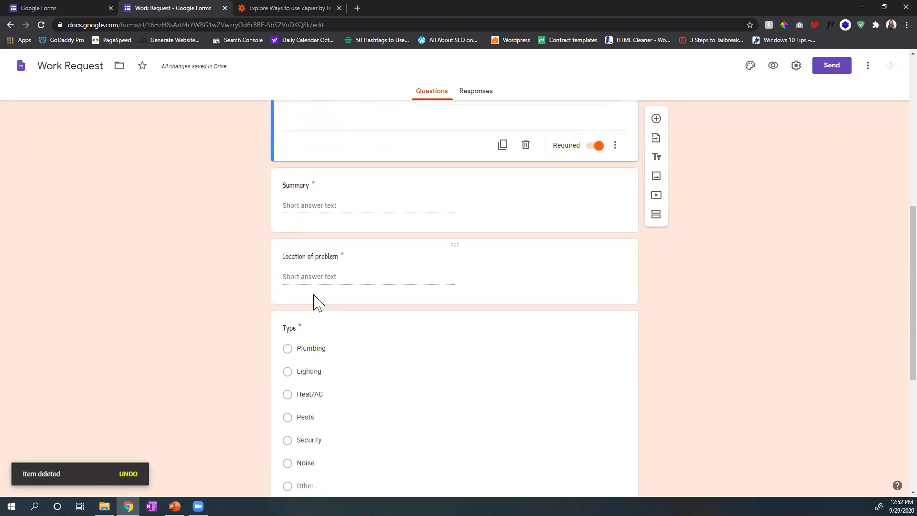
Step: Reword the "Location of problem" question to ask which room has the problem and change its answer type to Multiple choice
{"action": "left_click", "coordinate": [313, 282]}
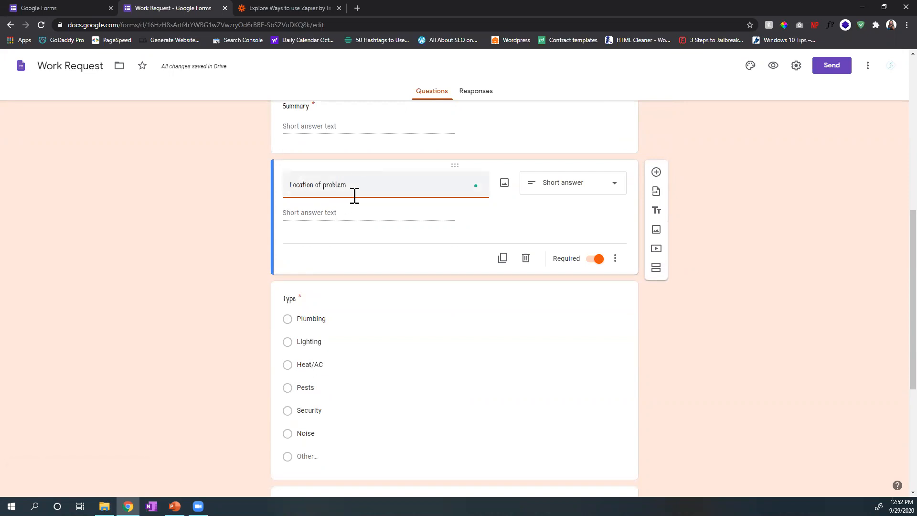
{"action": "left_click_drag", "start_coordinate": [356, 190], "coordinate": [268, 191]}
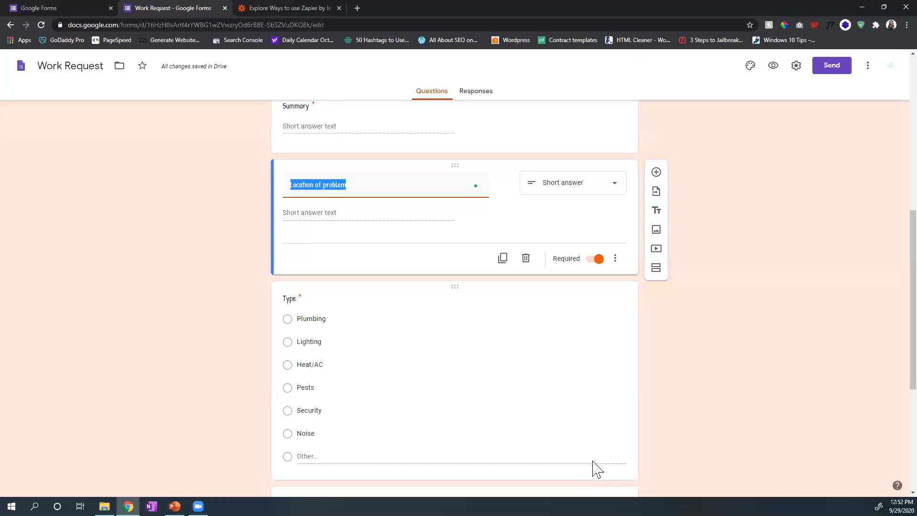
{"action": "type", "text": "Which Room is the probelm in"}
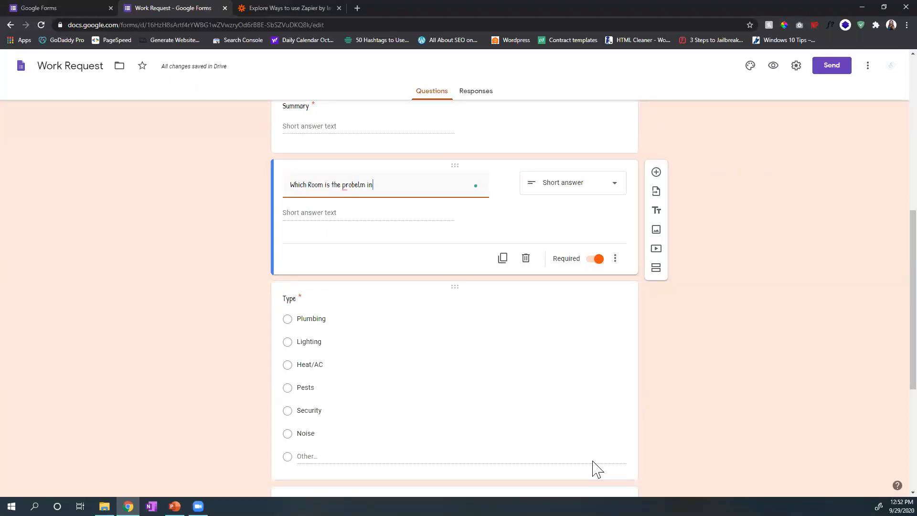
{"action": "type", "text": "lem"}
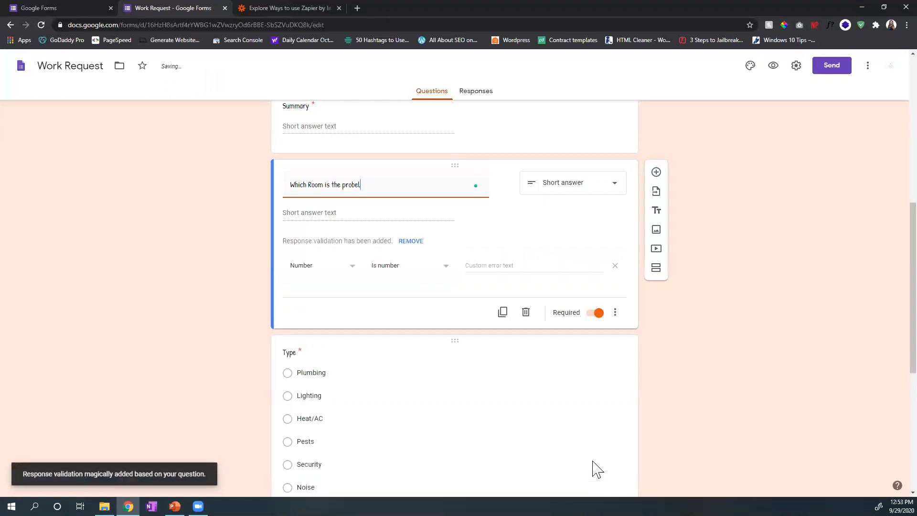
{"action": "left_click", "coordinate": [565, 191]}
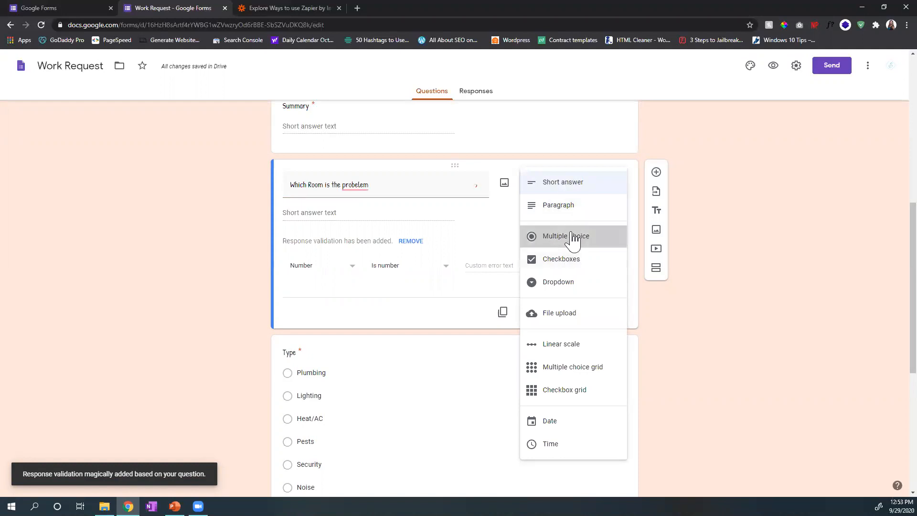
{"action": "left_click", "coordinate": [574, 238]}
Step: Enter Kitchen, Bathroom, Master Bath and Basement as the answer options of the room question
{"action": "left_click", "coordinate": [313, 212]}
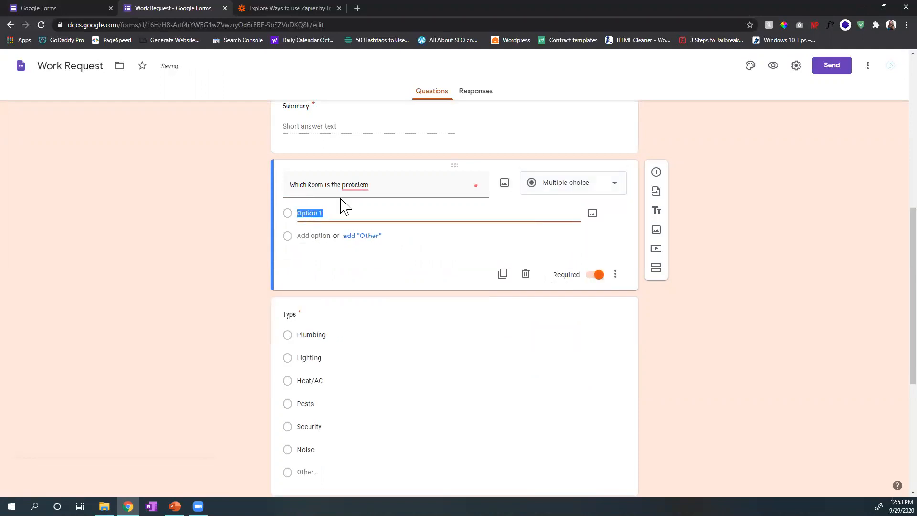
{"action": "type", "text": "Kitchen"}
{"action": "key", "text": "Return"}
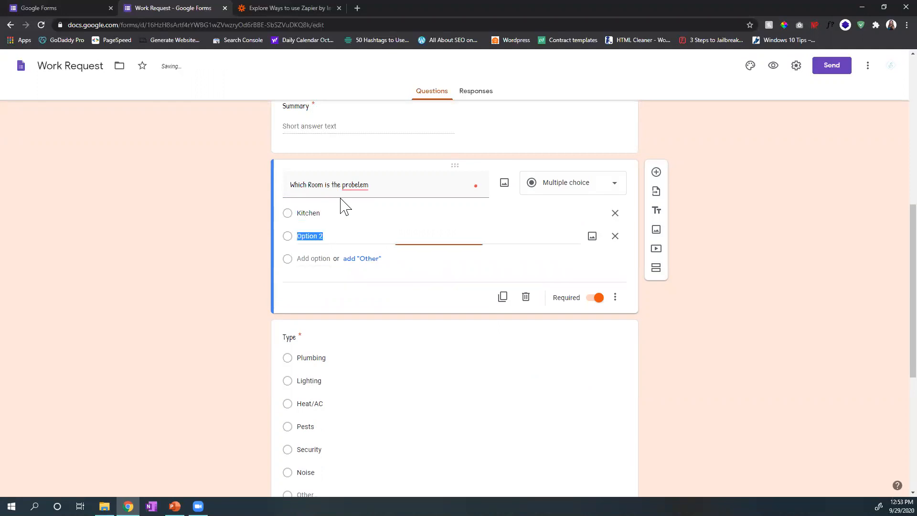
{"action": "type", "text": "Bathroom"}
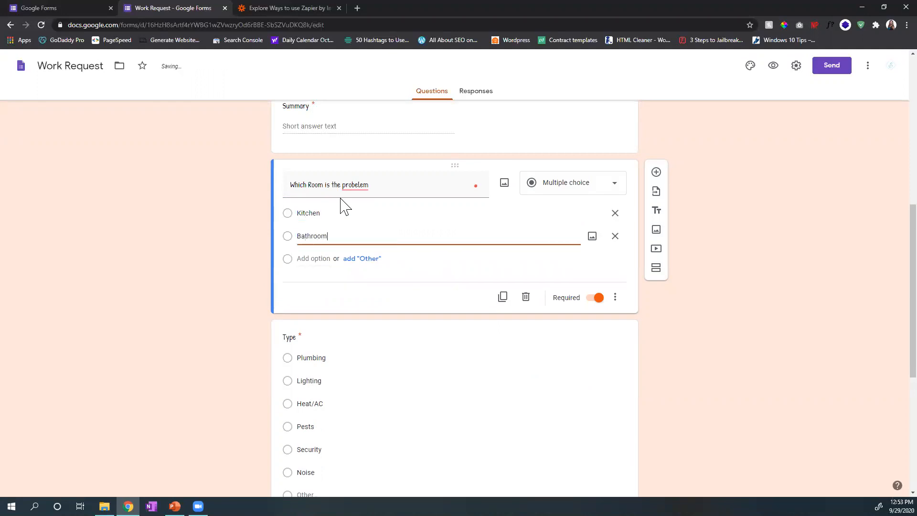
{"action": "key", "text": "Return"}
{"action": "type", "text": "Master"}
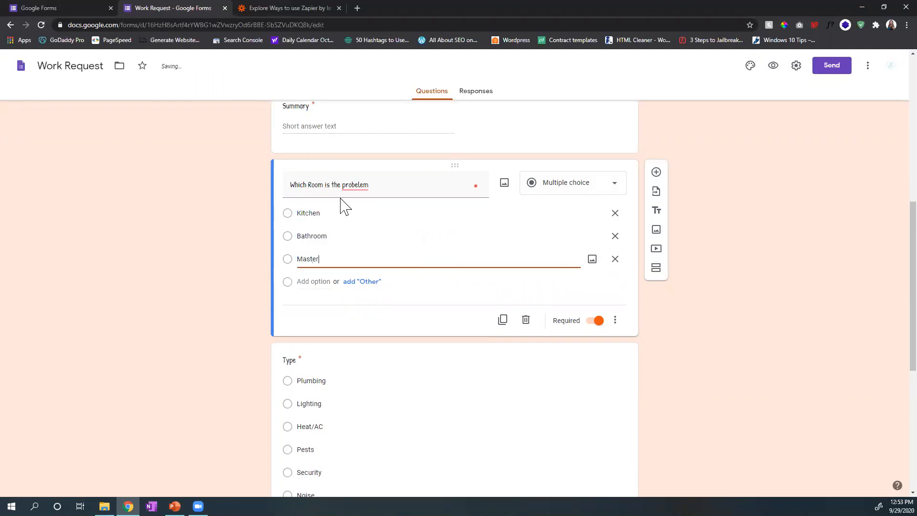
{"action": "type", "text": " Bath"}
{"action": "key", "text": "Return"}
{"action": "type", "text": "Basement"}
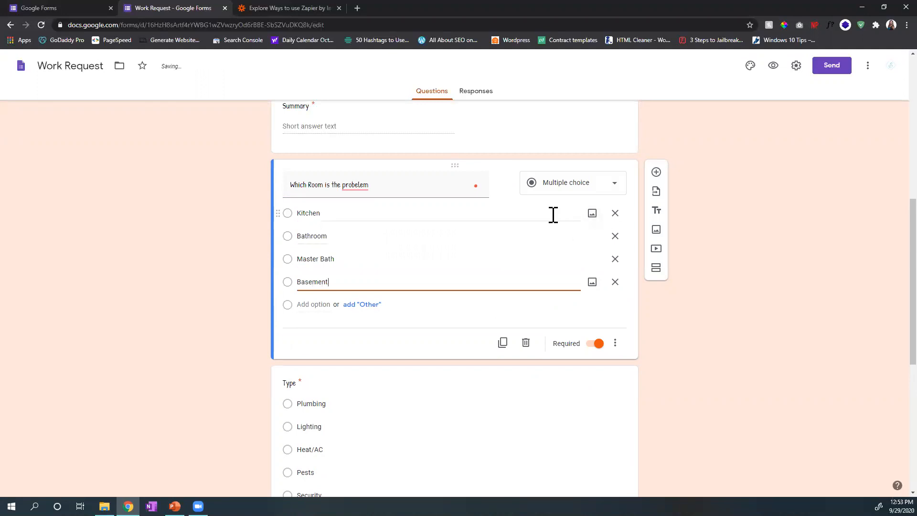
{"action": "left_click", "coordinate": [696, 303]}
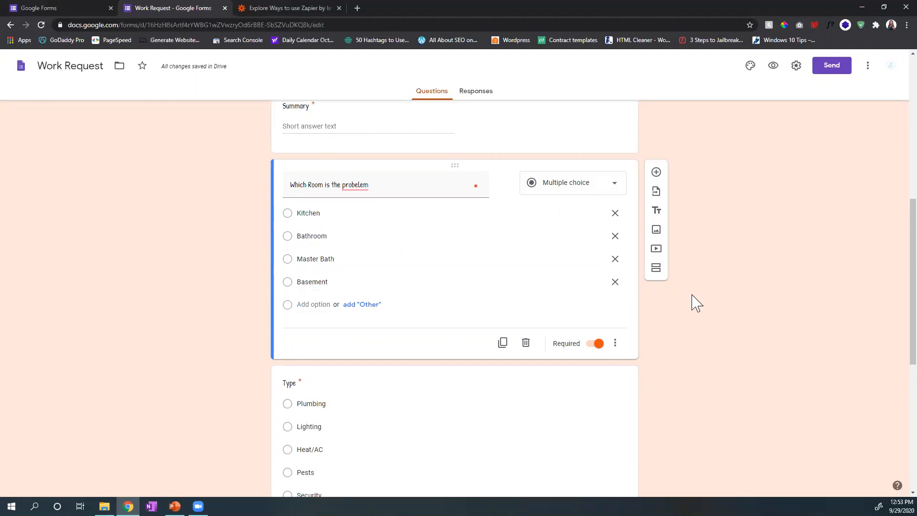
Step: Correct the room question's title to "Which Room is the problem in?"
{"action": "left_click", "coordinate": [368, 185]}
{"action": "left_click", "coordinate": [369, 184]}
{"action": "left_click", "coordinate": [360, 204]}
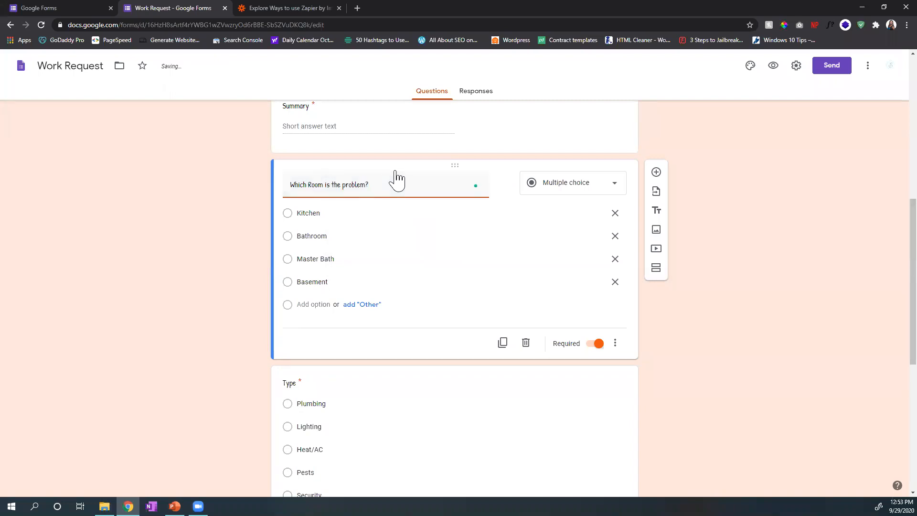
{"action": "type", "text": "in"}
{"action": "scroll", "coordinate": [836, 148], "scroll_direction": "down", "scroll_amount": 3}
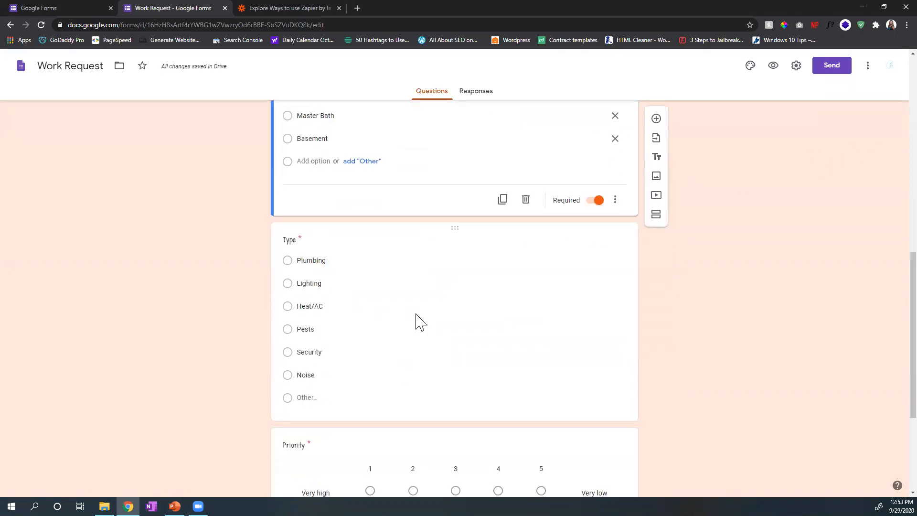
{"action": "scroll", "coordinate": [417, 321], "scroll_direction": "up", "scroll_amount": 1}
{"action": "scroll", "coordinate": [418, 321], "scroll_direction": "up", "scroll_amount": 2}
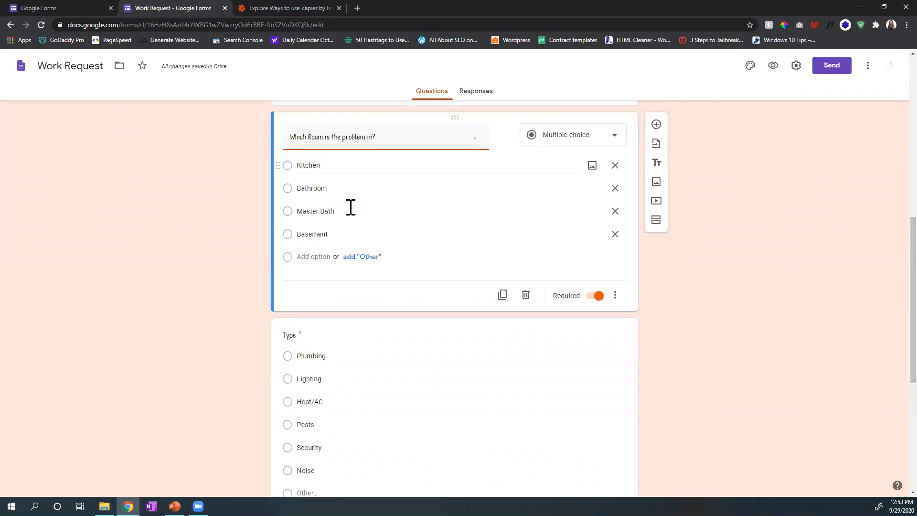
Step: Look over the Type question's answer options and view the image sources available for the Noise option
{"action": "scroll", "coordinate": [350, 216], "scroll_direction": "down", "scroll_amount": 3}
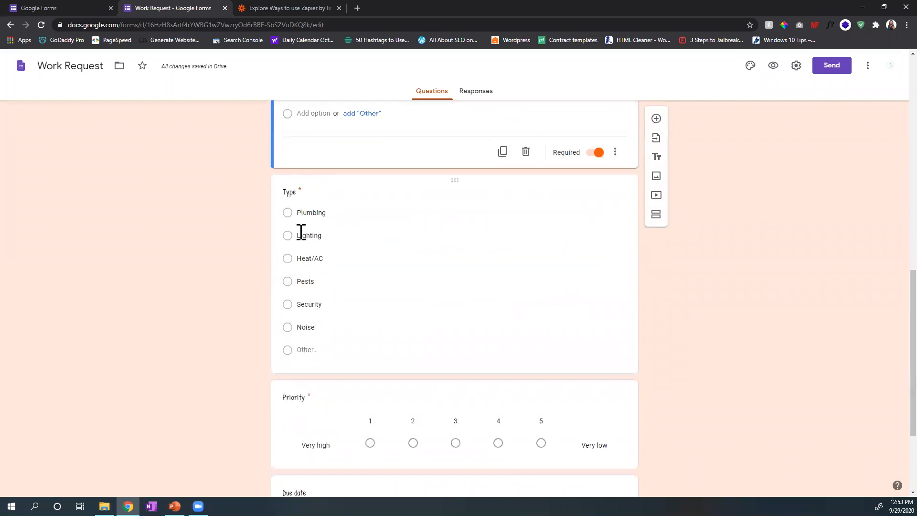
{"action": "left_click", "coordinate": [293, 192]}
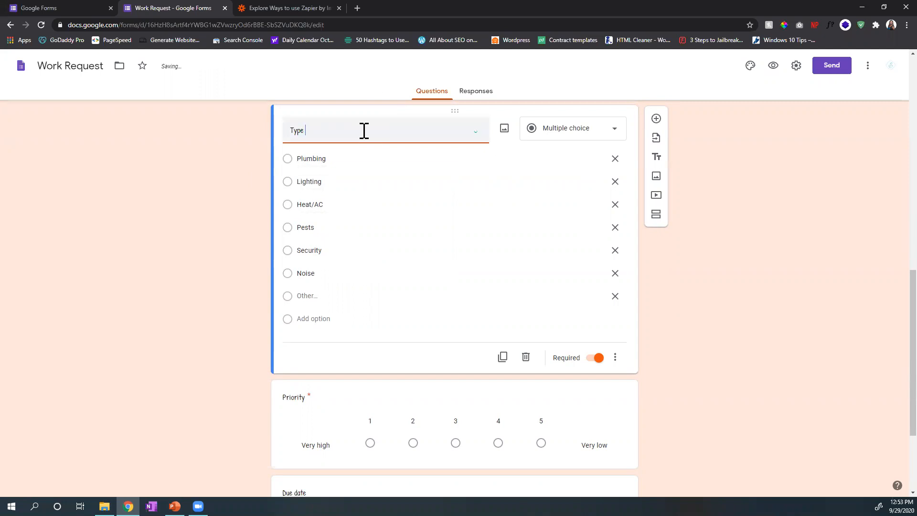
{"action": "left_click", "coordinate": [332, 159]}
{"action": "left_click", "coordinate": [349, 181]}
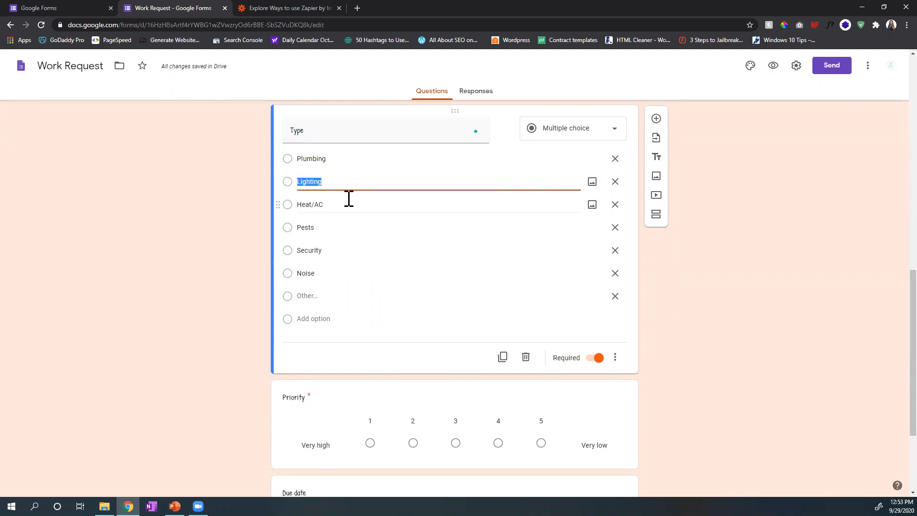
{"action": "left_click", "coordinate": [349, 201]}
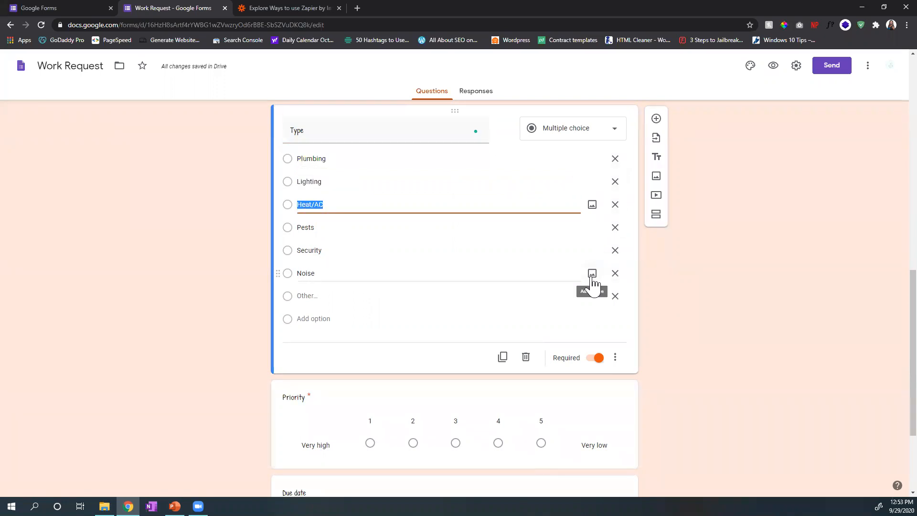
{"action": "left_click", "coordinate": [592, 275]}
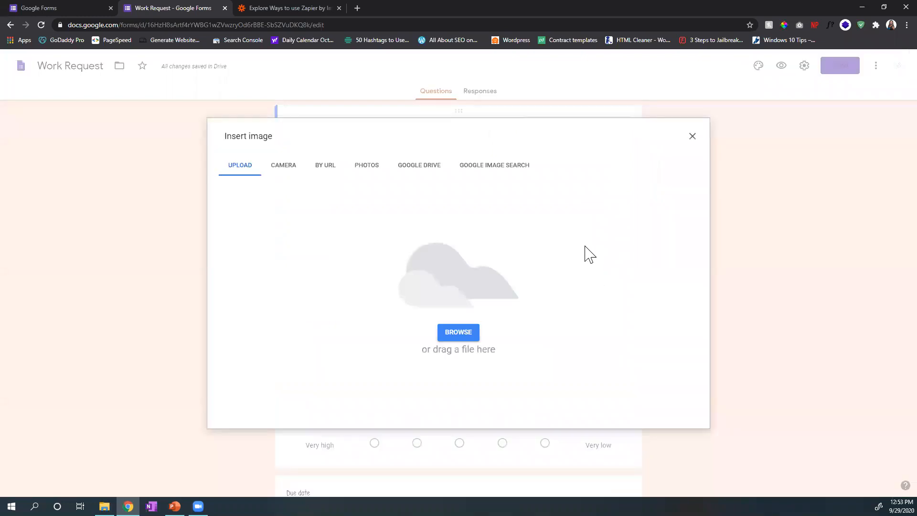
{"action": "left_click", "coordinate": [691, 140]}
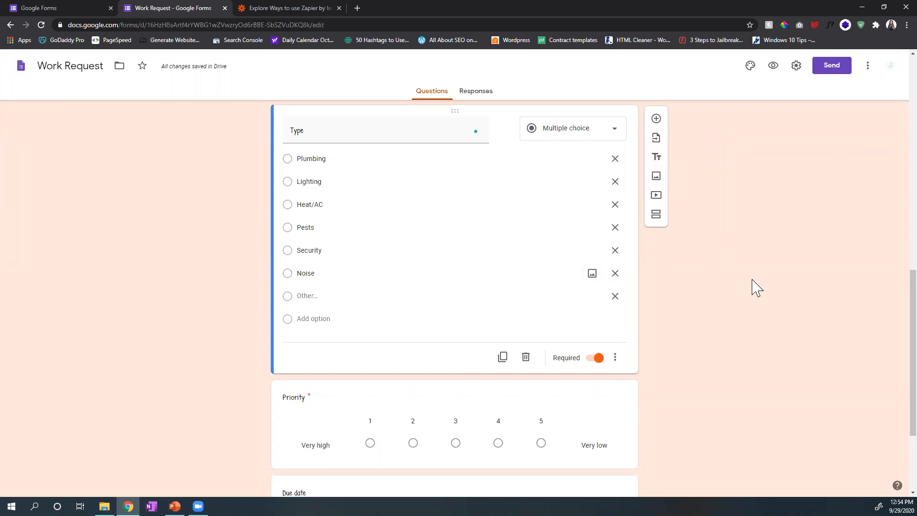
Step: Examine the Priority, Due date and More details questions and check the form's collected responses
{"action": "scroll", "coordinate": [757, 288], "scroll_direction": "down", "scroll_amount": 3}
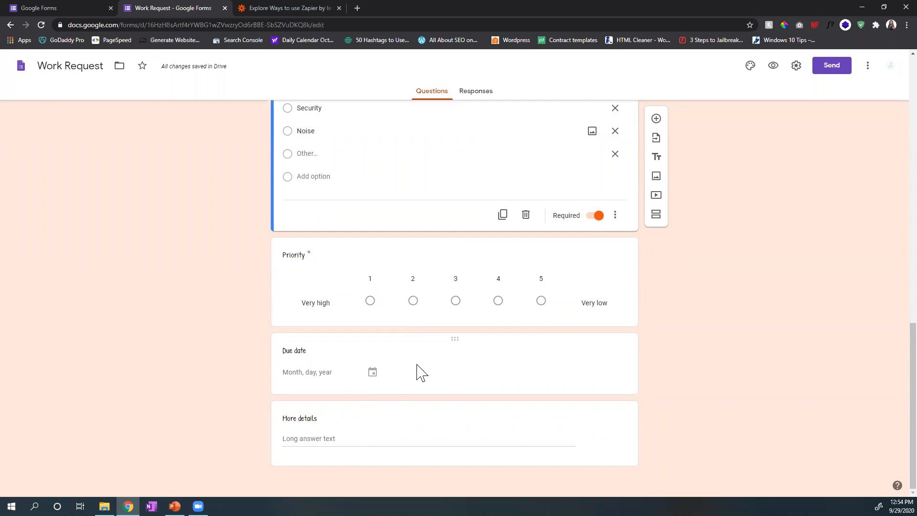
{"action": "left_click", "coordinate": [327, 373]}
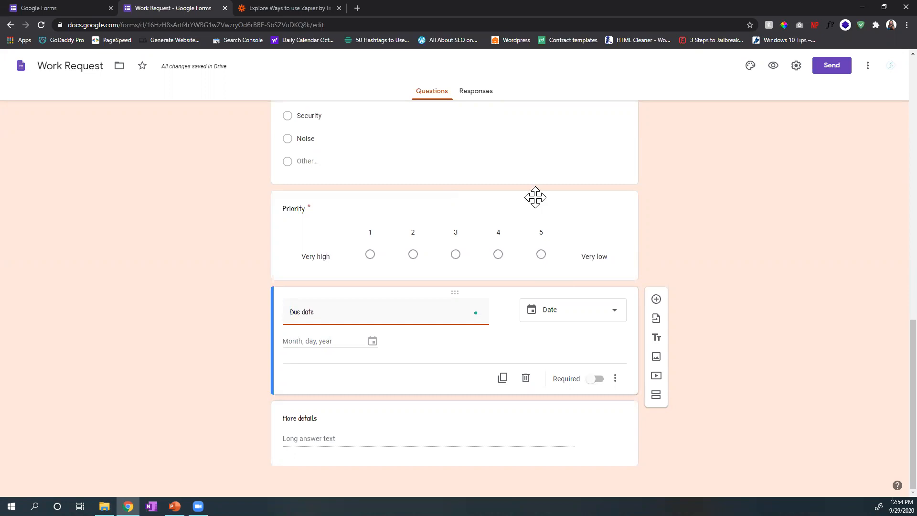
{"action": "left_click", "coordinate": [482, 95]}
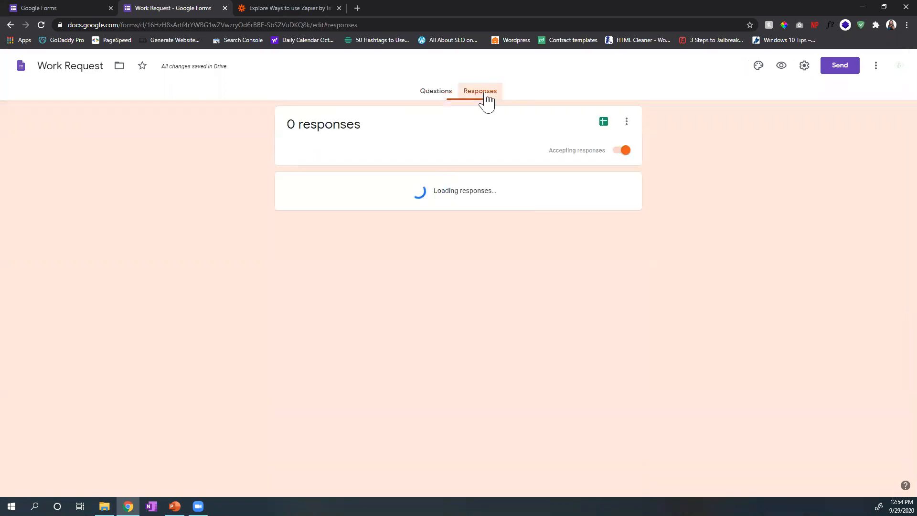
{"action": "left_click", "coordinate": [437, 93]}
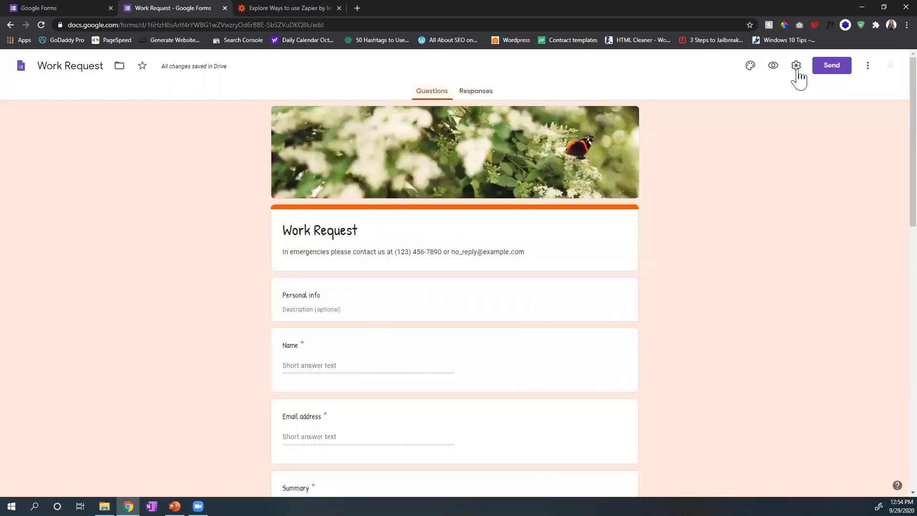
Step: Preview the Work Request form and fill in the respondent's name and e-mail address
{"action": "left_click", "coordinate": [773, 66]}
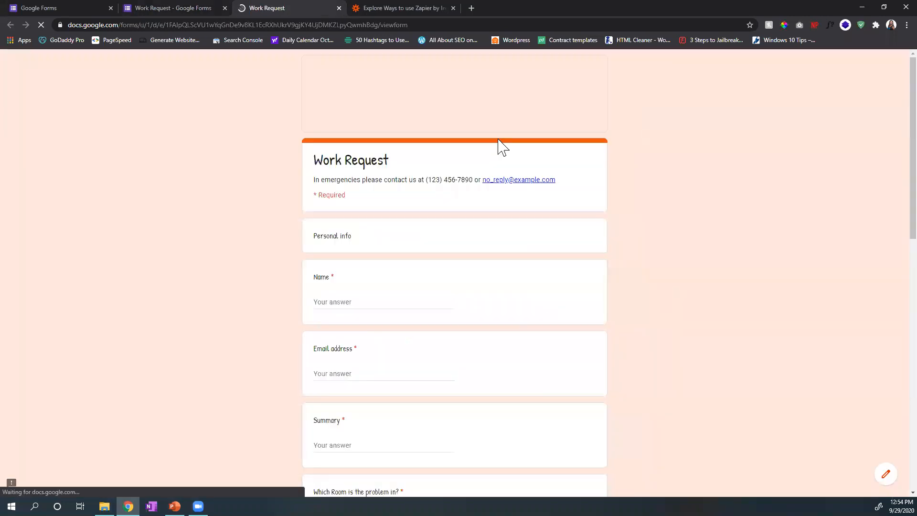
{"action": "left_click", "coordinate": [342, 302]}
{"action": "type", "text": "Nalini"}
{"action": "scroll", "coordinate": [420, 284], "scroll_direction": "down", "scroll_amount": 4}
{"action": "left_click", "coordinate": [396, 186]}
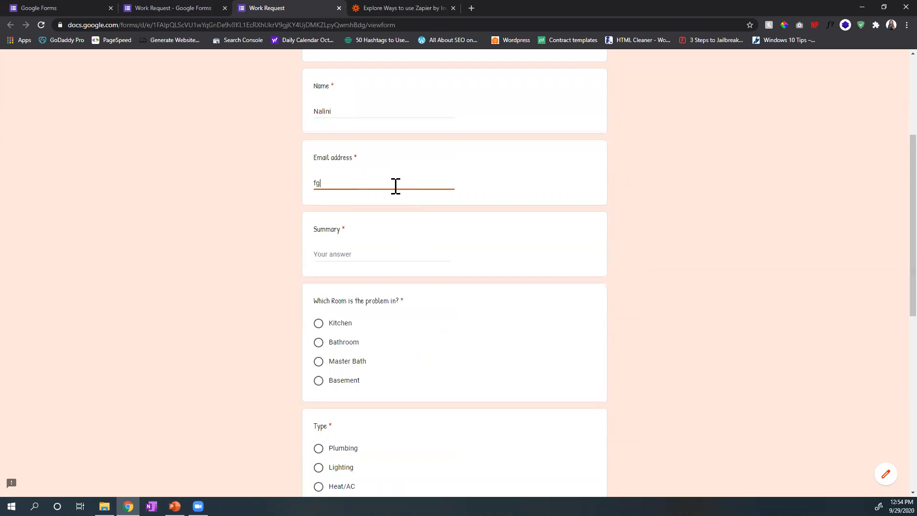
{"action": "right_click", "coordinate": [394, 184]}
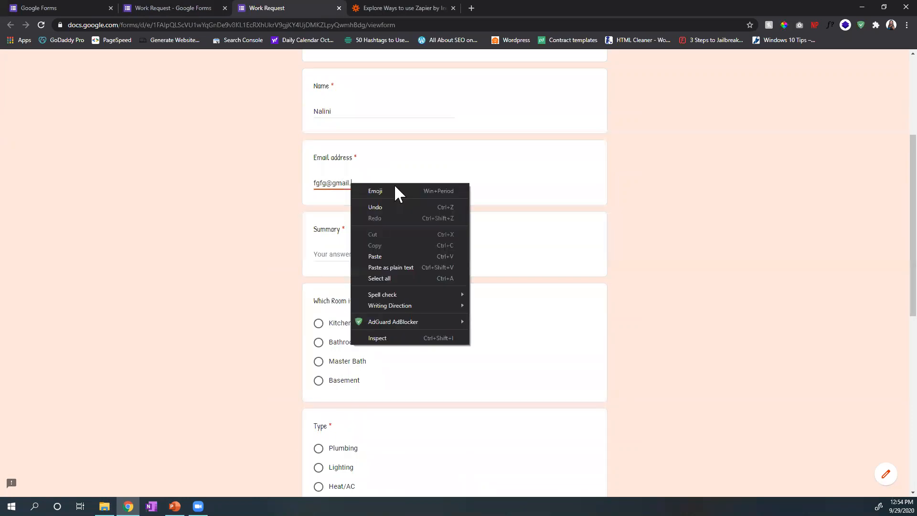
{"action": "key", "text": "Escape"}
{"action": "key", "text": "super+period"}
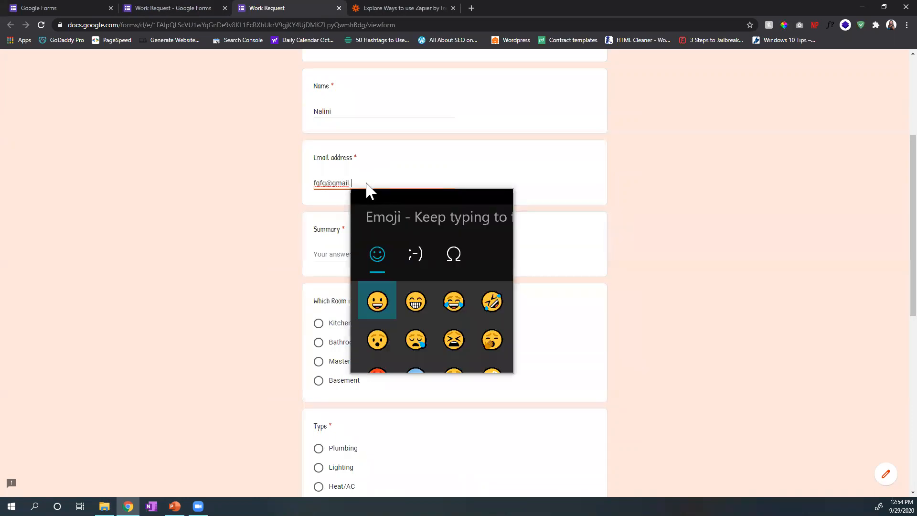
{"action": "type", "text": "com"}
Step: Answer the preview form with summary "dfdf", room Master Bath, type Lighting and priority 1
{"action": "left_click", "coordinate": [330, 249]}
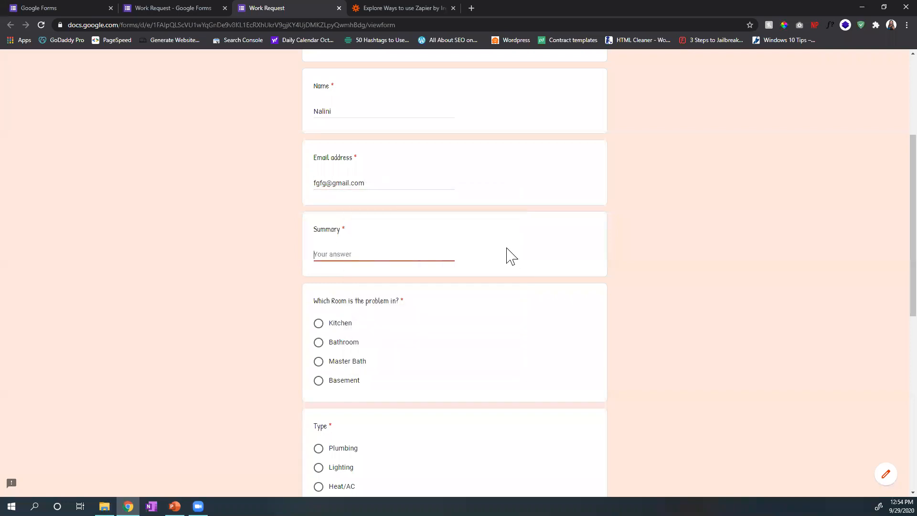
{"action": "type", "text": "dfdf"}
{"action": "scroll", "coordinate": [496, 324], "scroll_direction": "down", "scroll_amount": 2}
{"action": "left_click", "coordinate": [319, 267]}
{"action": "left_click", "coordinate": [319, 373]}
{"action": "scroll", "coordinate": [321, 354], "scroll_direction": "down", "scroll_amount": 4}
{"action": "left_click", "coordinate": [386, 370]}
{"action": "scroll", "coordinate": [385, 385], "scroll_direction": "down", "scroll_amount": 3}
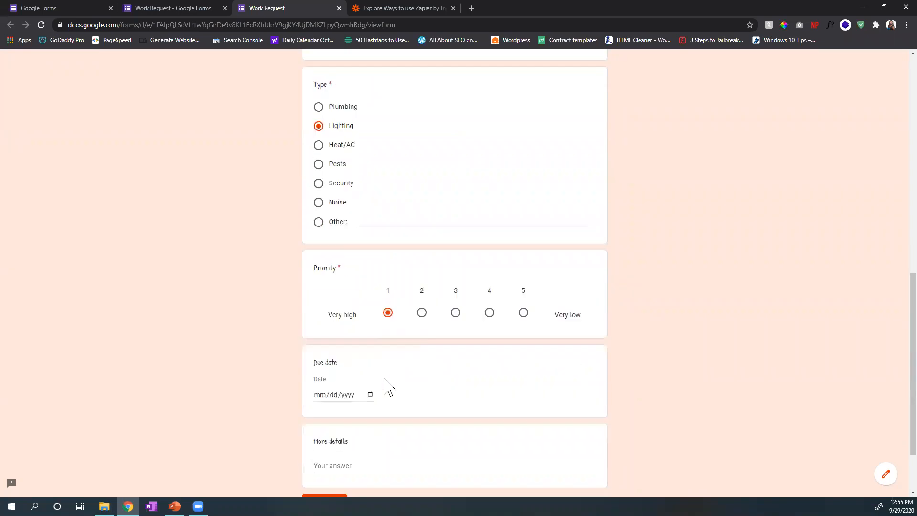
Step: Set the due date to September 30, 2020 and enter "n/a" under More details
{"action": "left_click", "coordinate": [370, 312]}
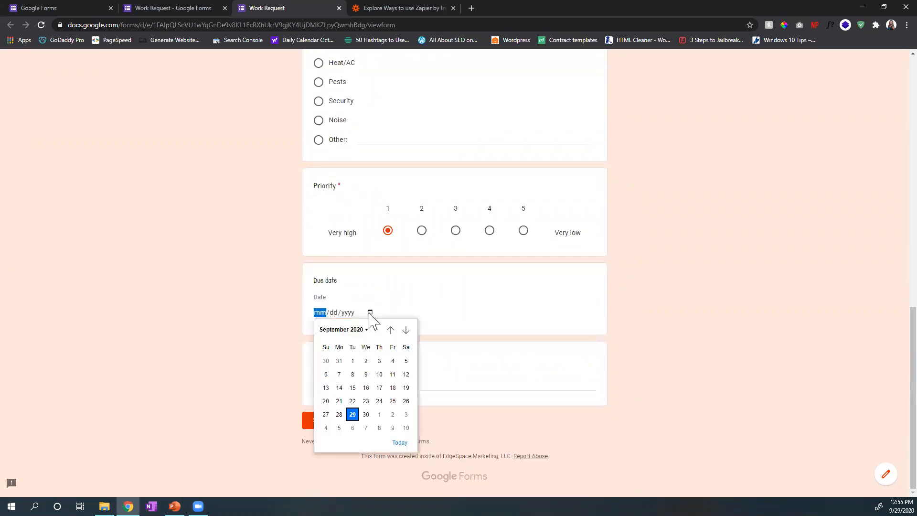
{"action": "left_click", "coordinate": [366, 414]}
{"action": "left_click", "coordinate": [340, 383]}
{"action": "type", "text": "n/a"}
Step: Submit the completed test response, open another blank response and return to the Work Request form's editor
{"action": "scroll", "coordinate": [422, 248], "scroll_direction": "up", "scroll_amount": 4}
{"action": "right_click", "coordinate": [422, 247]}
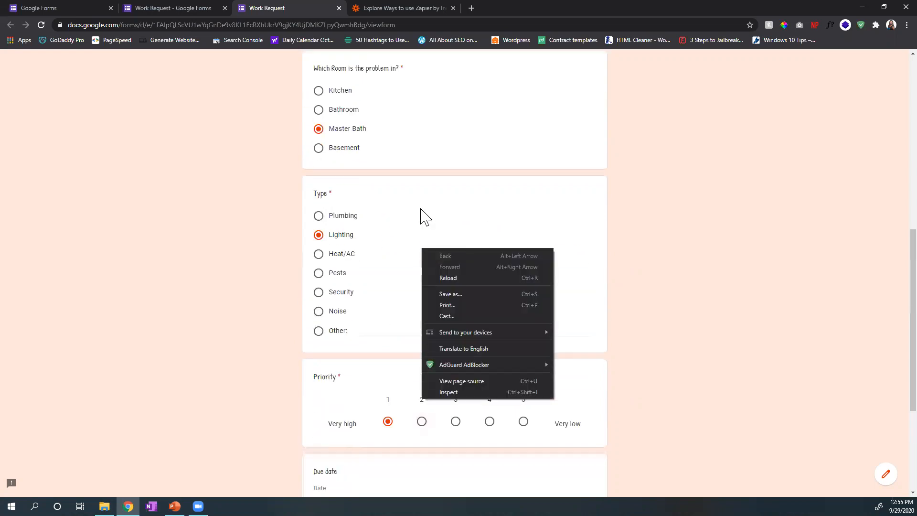
{"action": "scroll", "coordinate": [354, 409], "scroll_direction": "down", "scroll_amount": 4}
{"action": "left_click", "coordinate": [329, 422]}
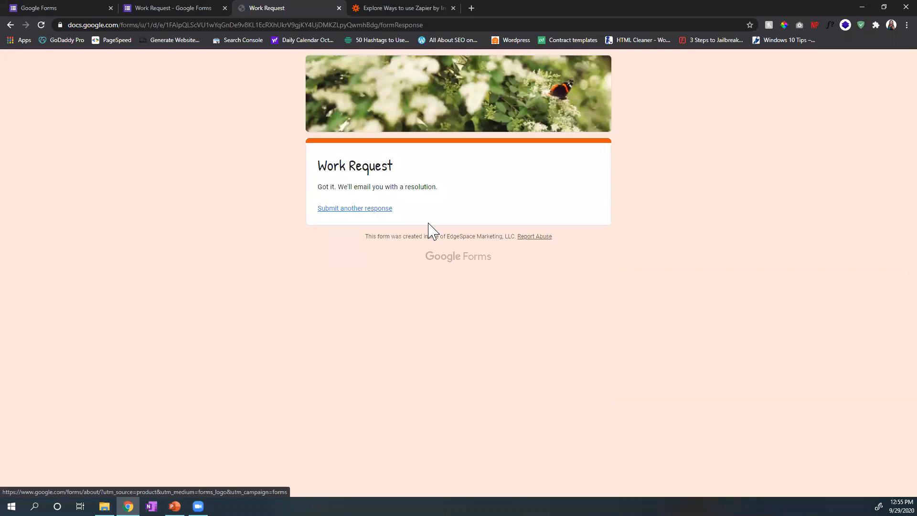
{"action": "left_click", "coordinate": [381, 209]}
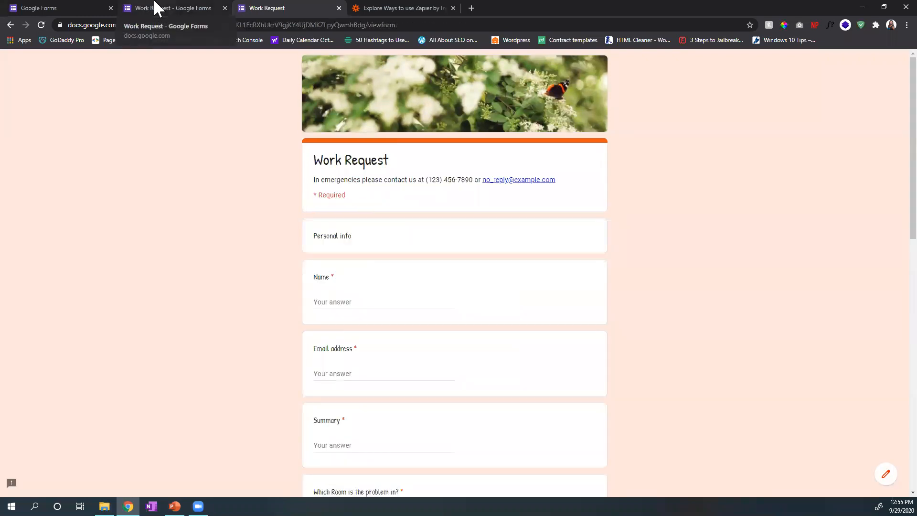
{"action": "left_click", "coordinate": [156, 8]}
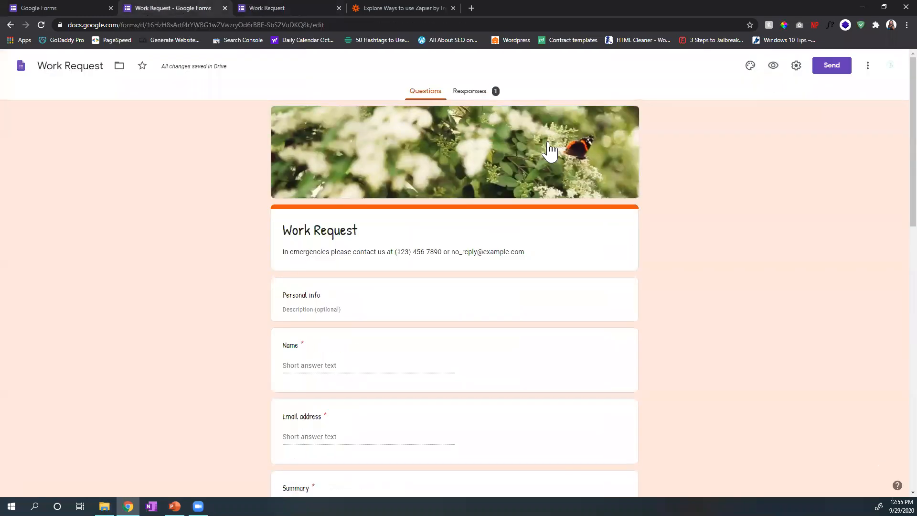
Step: Review the test response in the summary view and question by question up to "Which Room is the problem in?"
{"action": "left_click", "coordinate": [494, 99]}
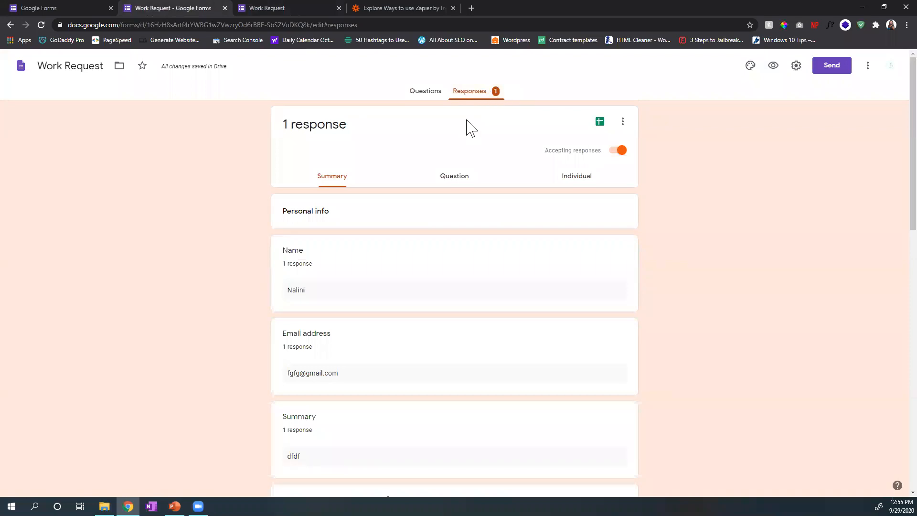
{"action": "scroll", "coordinate": [545, 259], "scroll_direction": "down", "scroll_amount": 14}
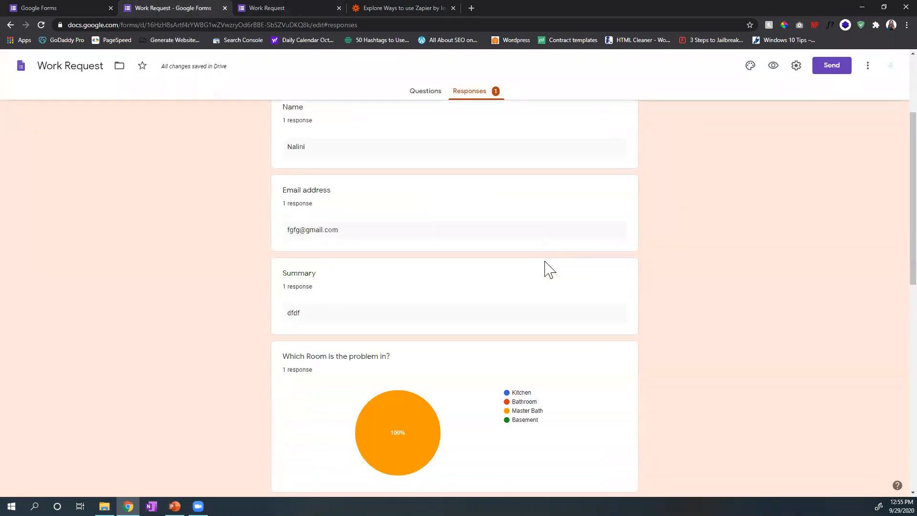
{"action": "scroll", "coordinate": [545, 261], "scroll_direction": "up", "scroll_amount": 15}
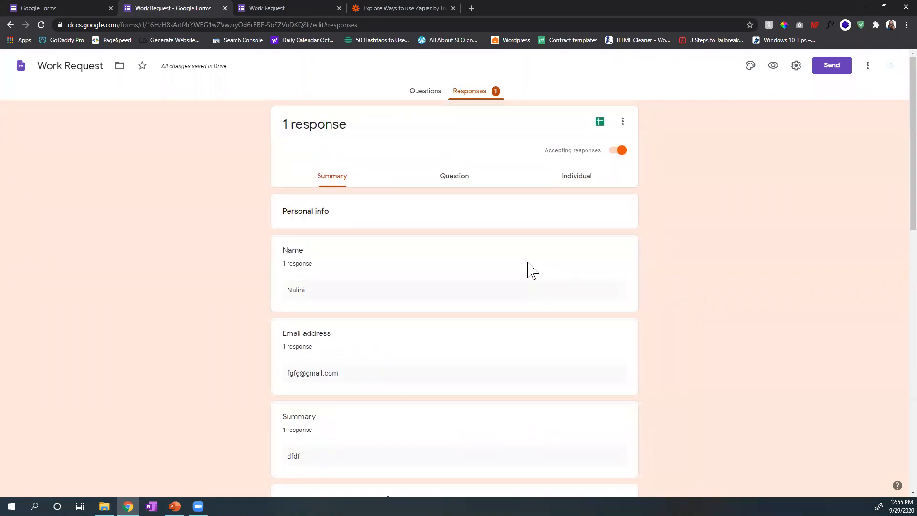
{"action": "left_click", "coordinate": [460, 178]}
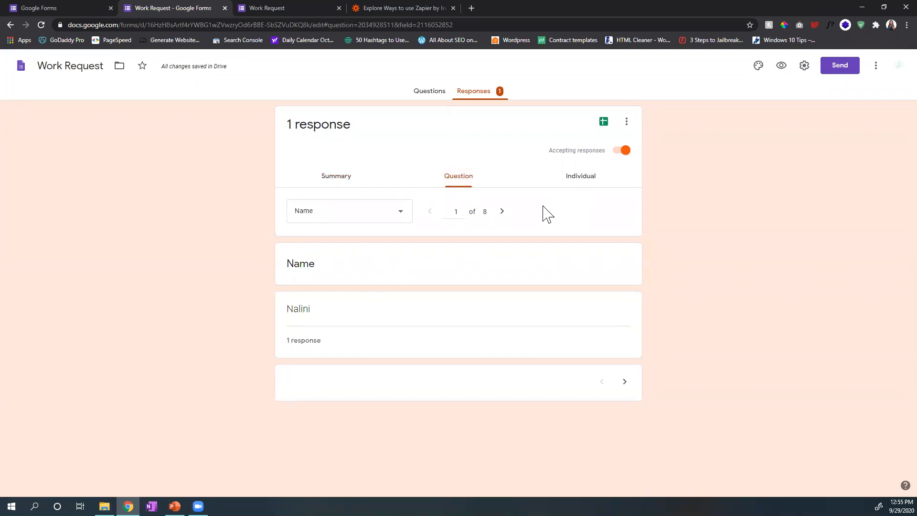
{"action": "left_click", "coordinate": [501, 211]}
{"action": "left_click", "coordinate": [502, 211]}
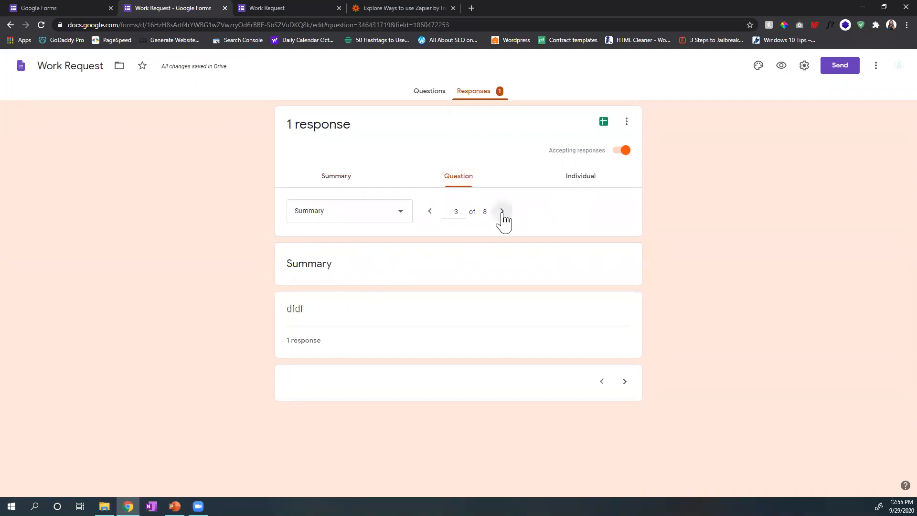
{"action": "left_click", "coordinate": [502, 212]}
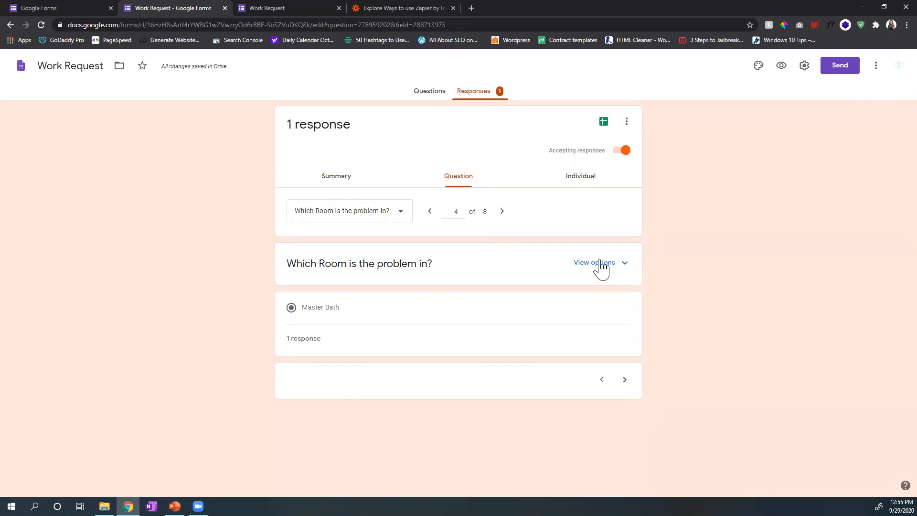
Step: Examine the complete test submission in the individual response view
{"action": "left_click", "coordinate": [588, 186]}
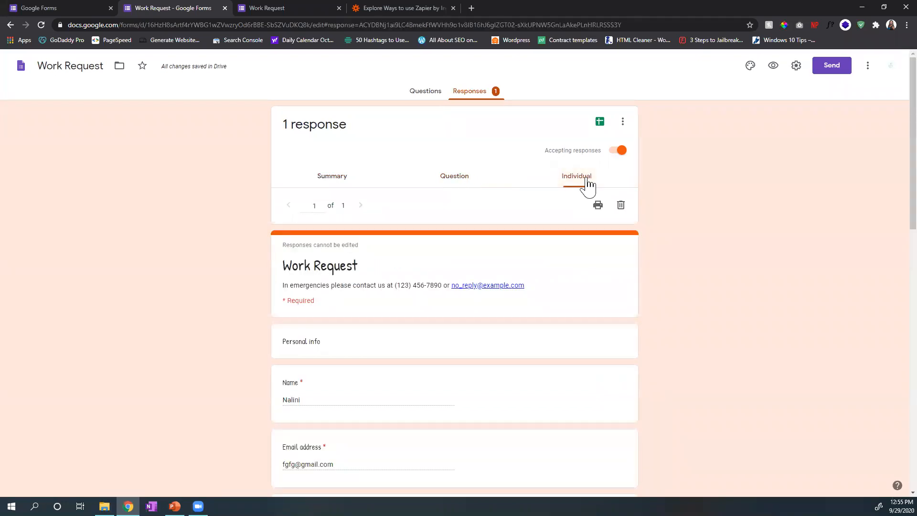
{"action": "scroll", "coordinate": [582, 196], "scroll_direction": "down", "scroll_amount": 20}
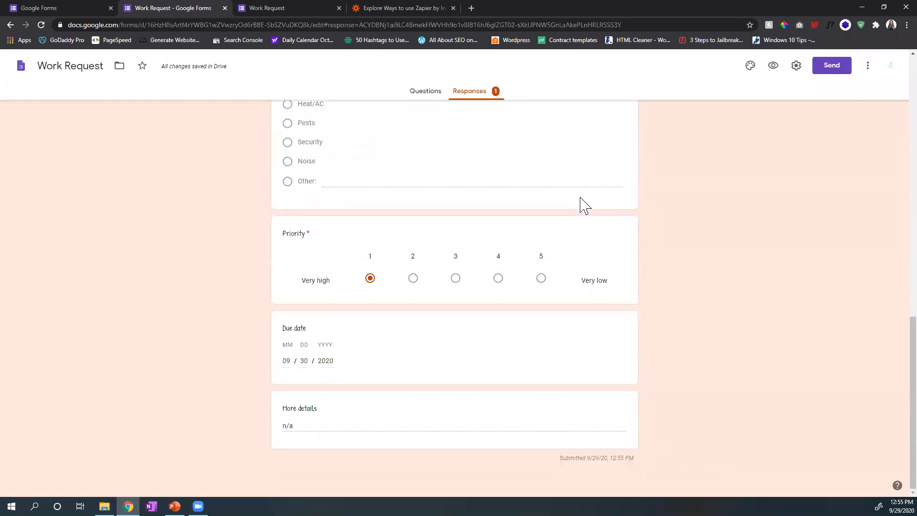
{"action": "scroll", "coordinate": [594, 370], "scroll_direction": "up", "scroll_amount": 20}
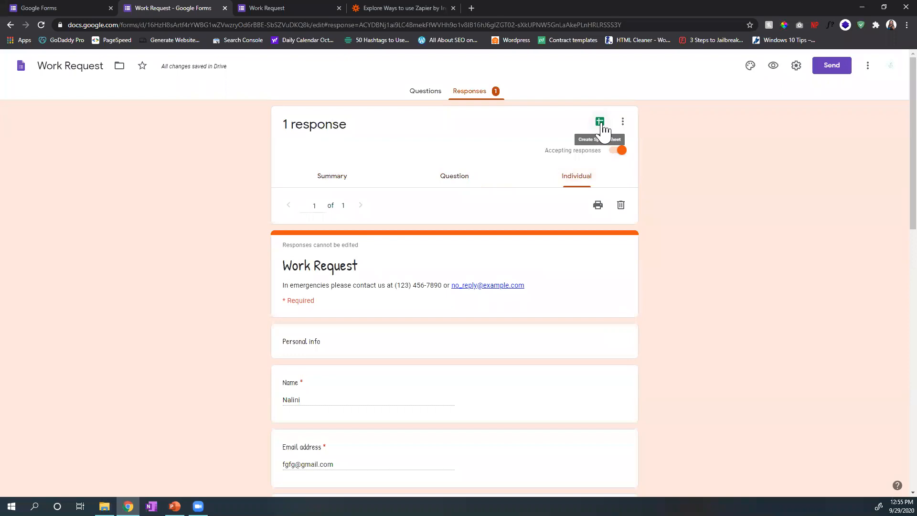
Step: Create a new linked spreadsheet named "Work Request (Responses)" for the form's responses and select the respondent's e-mail cell
{"action": "left_click", "coordinate": [600, 123]}
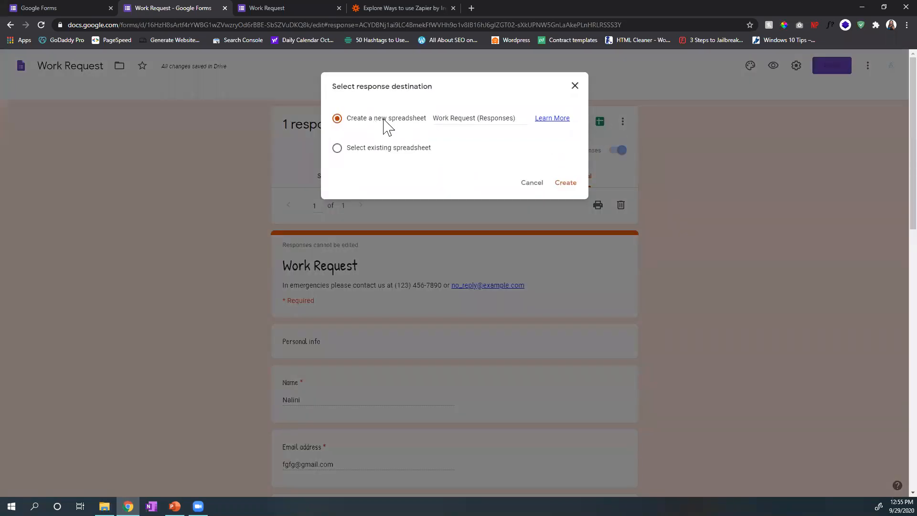
{"action": "left_click", "coordinate": [566, 182]}
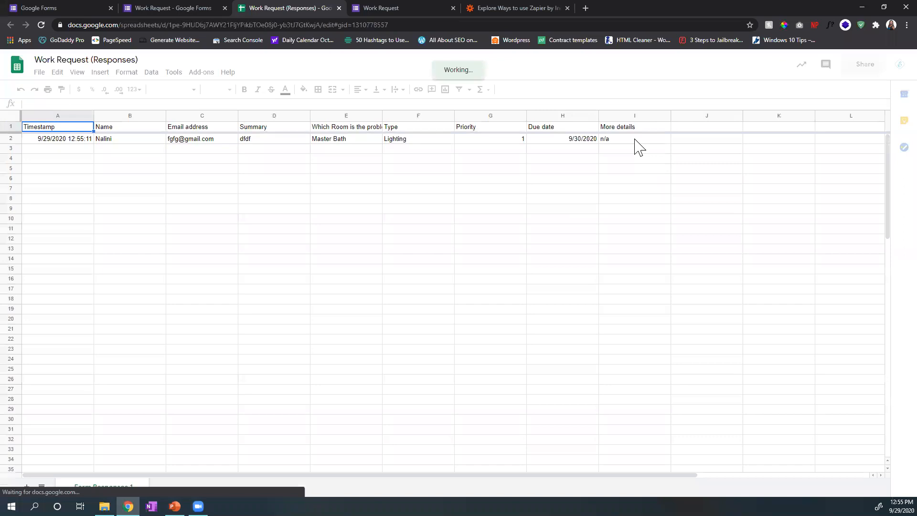
{"action": "left_click", "coordinate": [194, 140]}
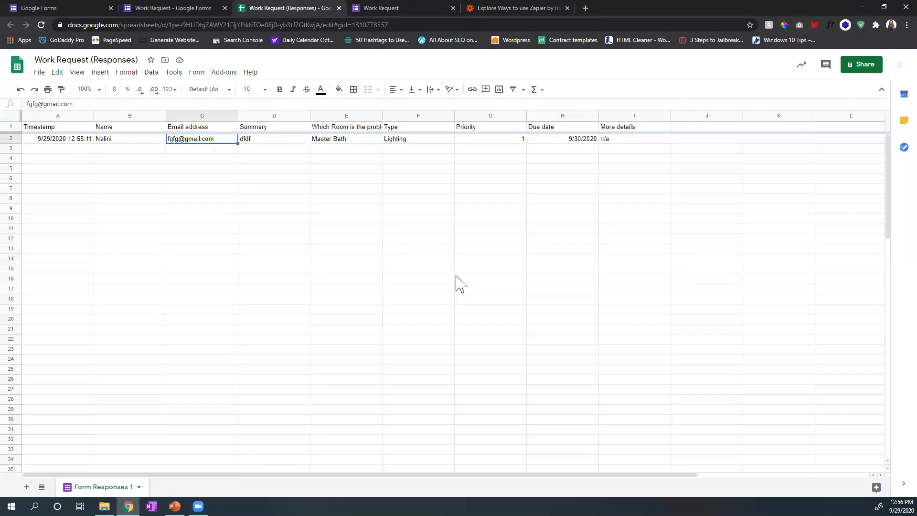
Step: Return to the Work Request form and examine its responses in the summary, question and individual views
{"action": "left_click", "coordinate": [108, 2]}
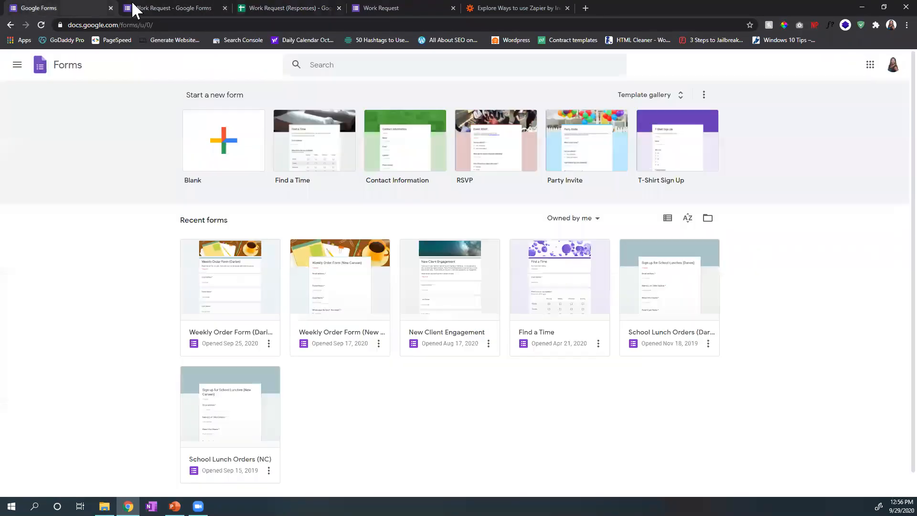
{"action": "left_click", "coordinate": [137, 8]}
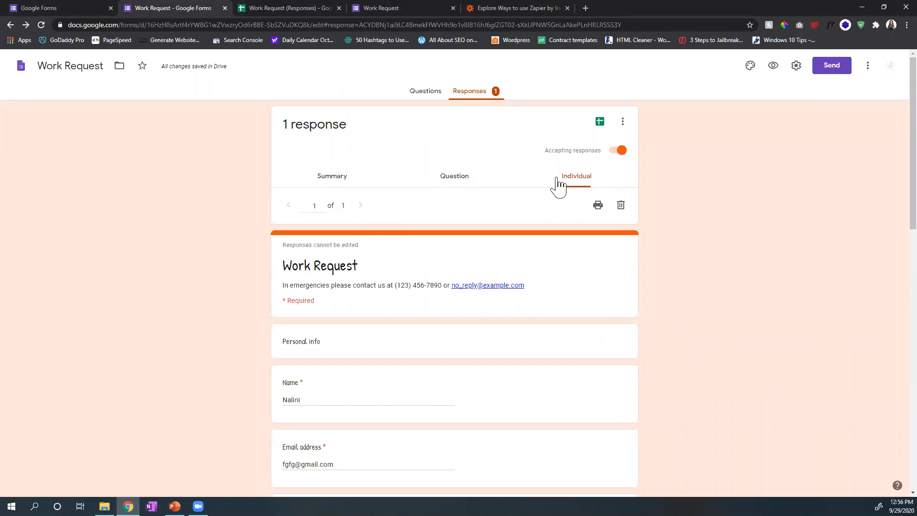
{"action": "left_click", "coordinate": [478, 186]}
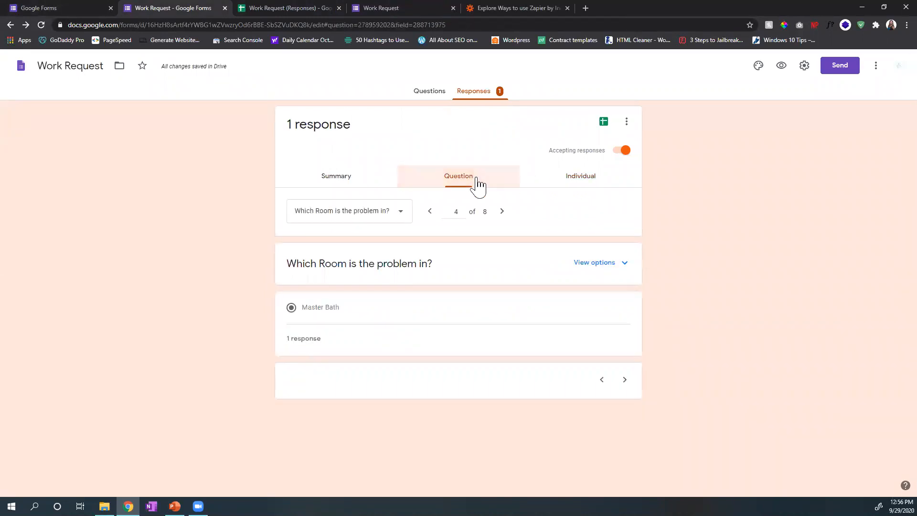
{"action": "left_click", "coordinate": [357, 180]}
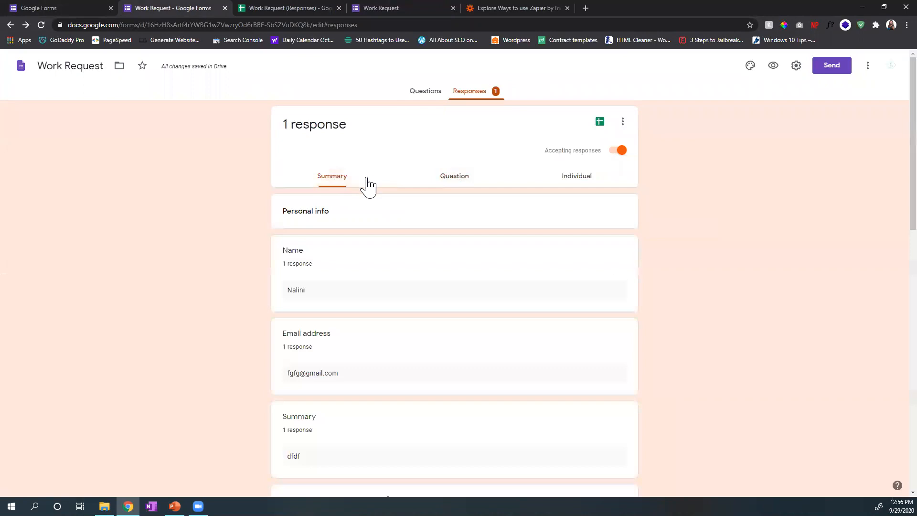
{"action": "scroll", "coordinate": [382, 299], "scroll_direction": "down", "scroll_amount": 7}
{"action": "scroll", "coordinate": [385, 301], "scroll_direction": "down", "scroll_amount": 7}
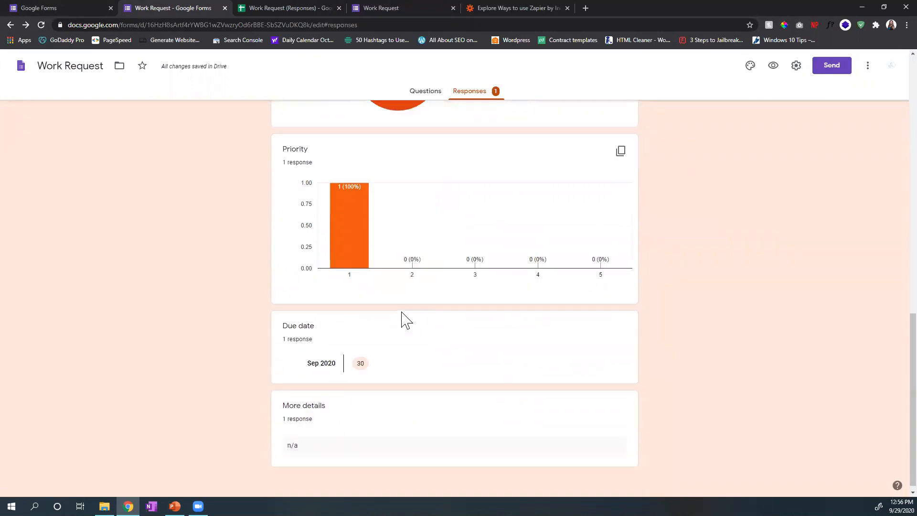
{"action": "scroll", "coordinate": [399, 292], "scroll_direction": "up", "scroll_amount": 7}
{"action": "scroll", "coordinate": [403, 291], "scroll_direction": "up", "scroll_amount": 7}
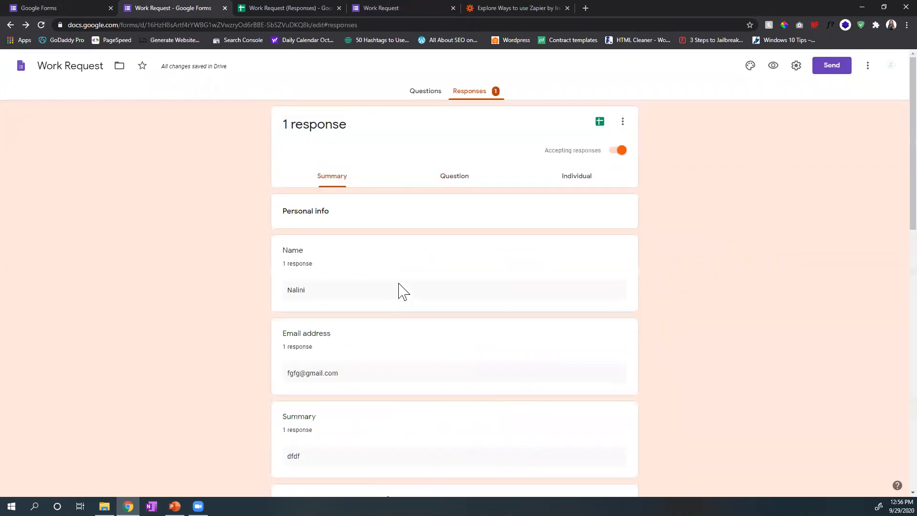
{"action": "left_click", "coordinate": [457, 179]}
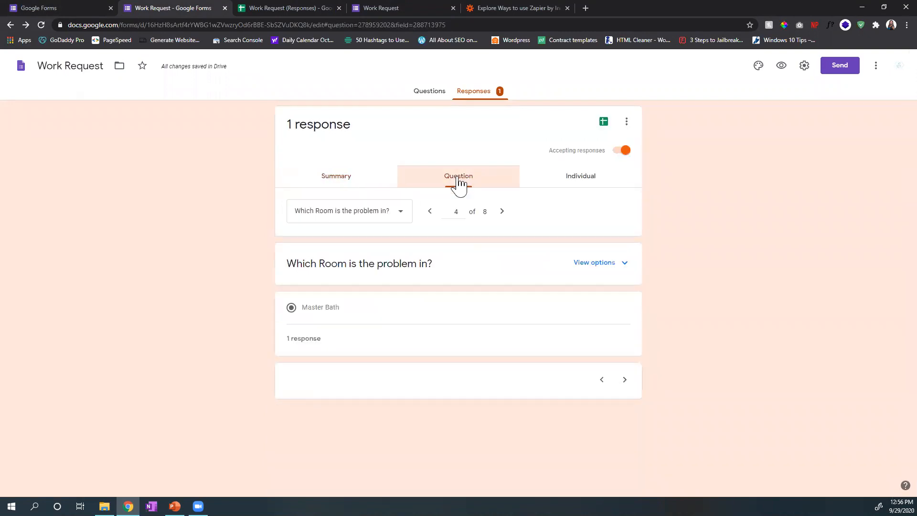
{"action": "left_click", "coordinate": [582, 189]}
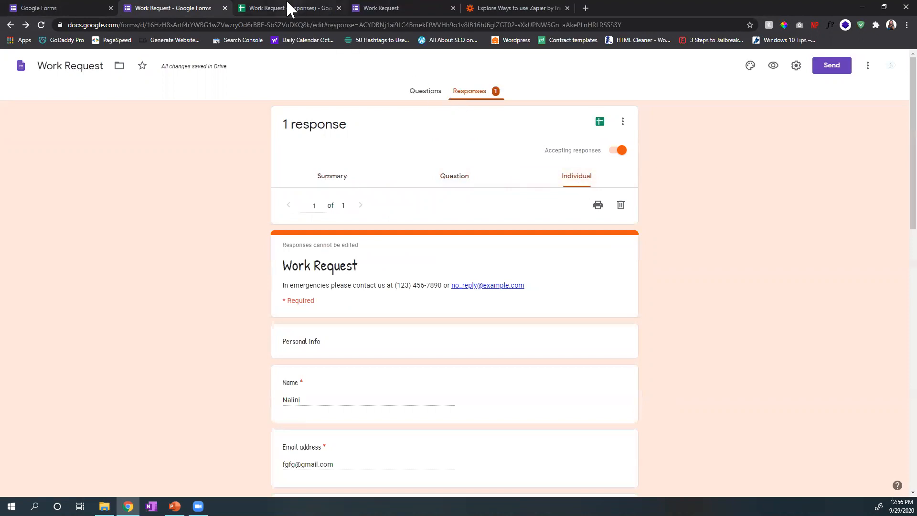
Step: Open the linked response spreadsheet from the form and compare it with the form's response summary
{"action": "left_click", "coordinate": [602, 121]}
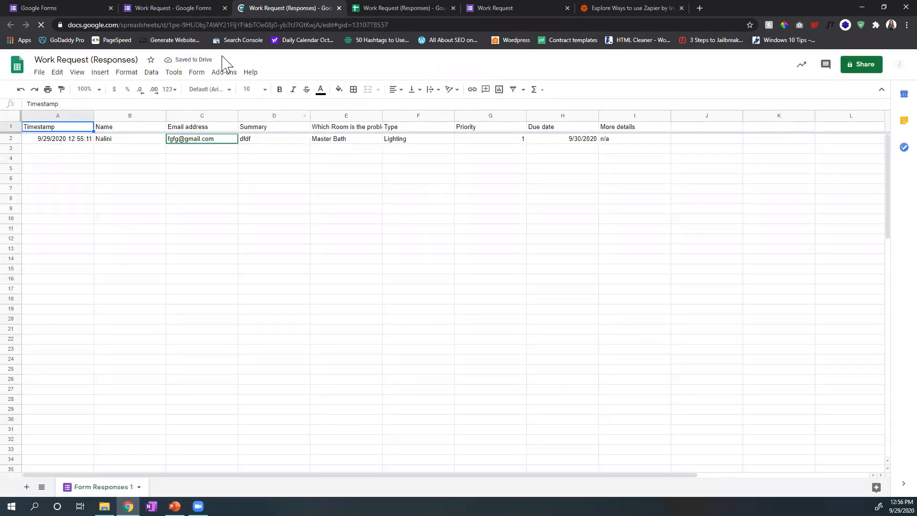
{"action": "left_click", "coordinate": [173, 8]}
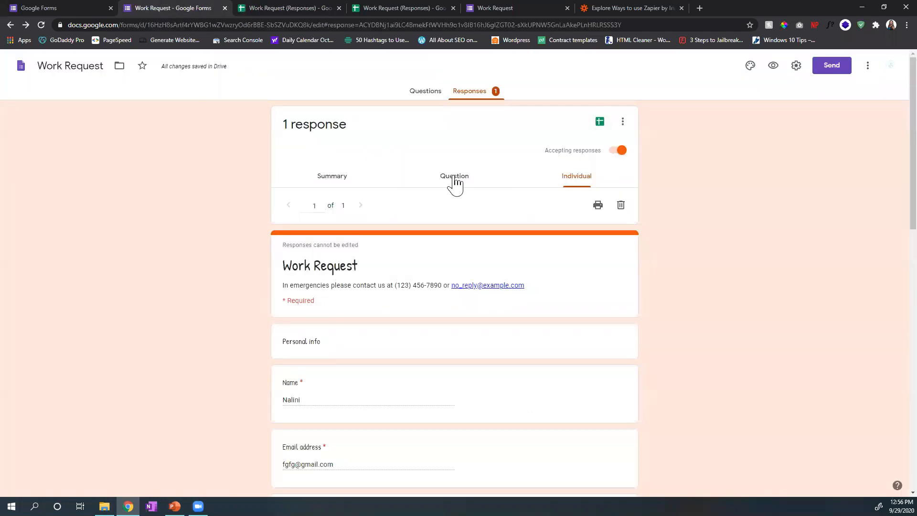
{"action": "left_click", "coordinate": [454, 177]}
{"action": "left_click", "coordinate": [327, 180]}
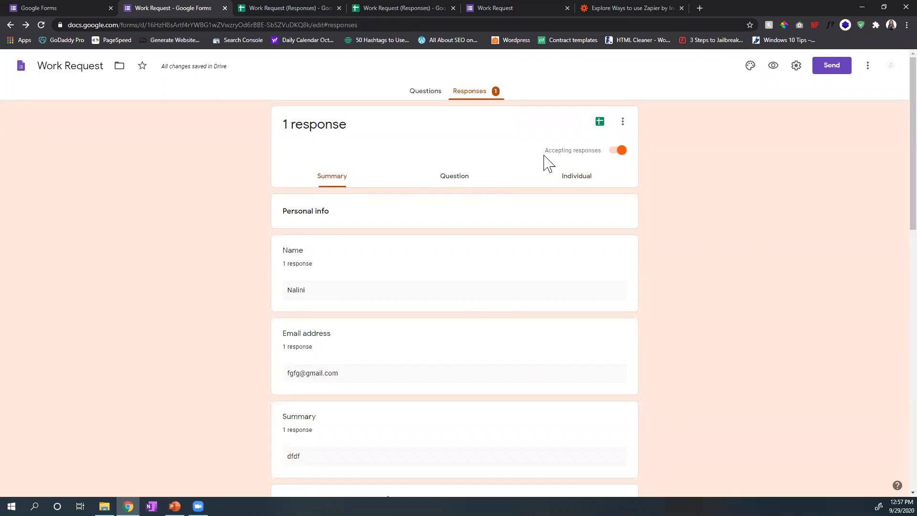
{"action": "left_click", "coordinate": [278, 8]}
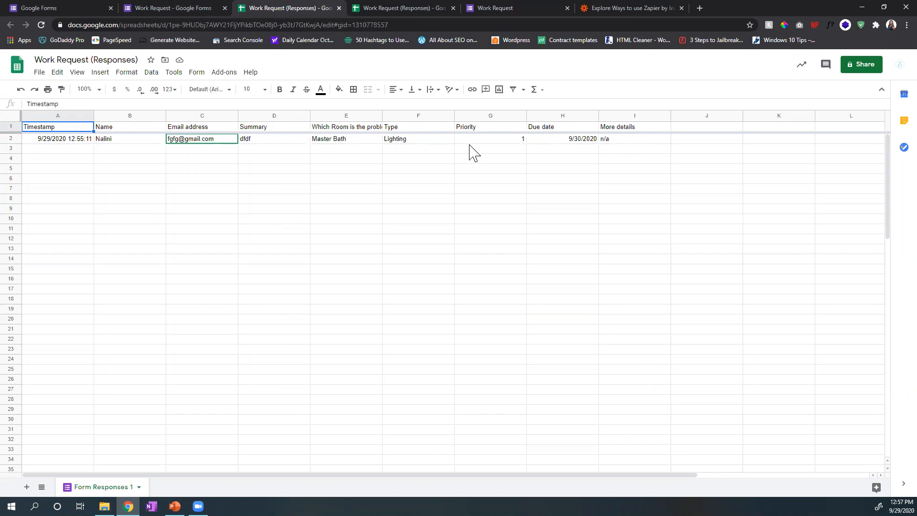
{"action": "left_click", "coordinate": [178, 7]}
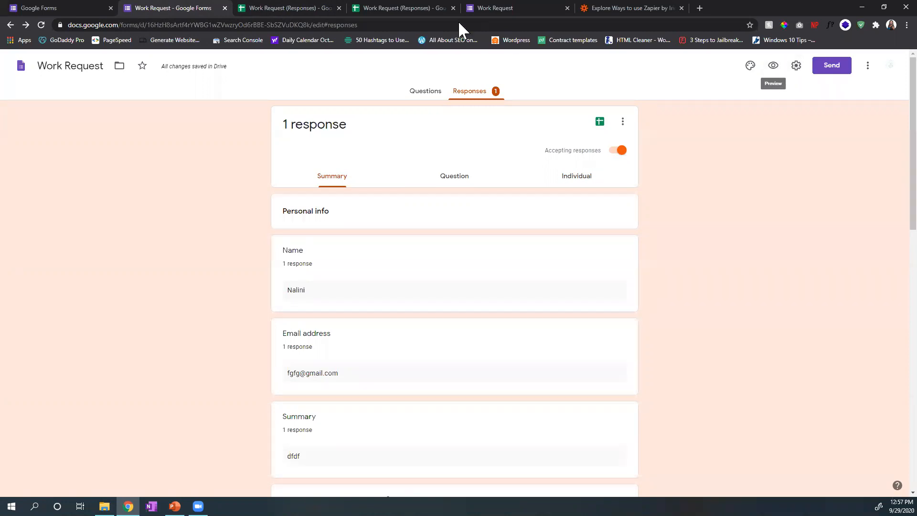
Step: Add a notification rule to the response spreadsheet that sends an e-mail right away when a user submits a form
{"action": "left_click", "coordinate": [276, 7]}
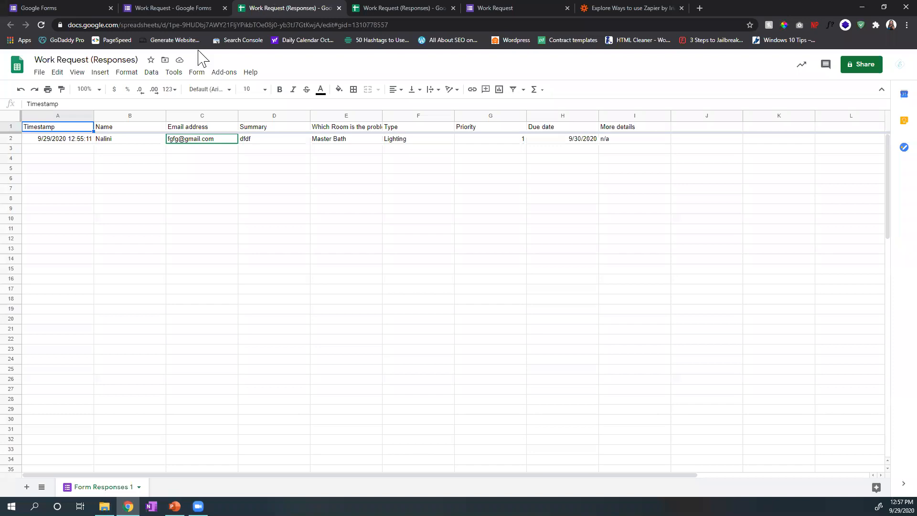
{"action": "left_click", "coordinate": [174, 72]}
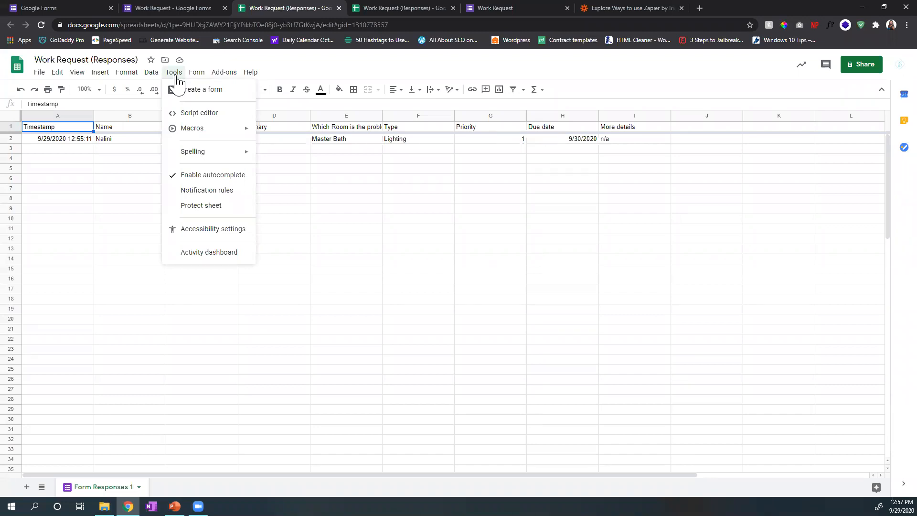
{"action": "left_click", "coordinate": [189, 191]}
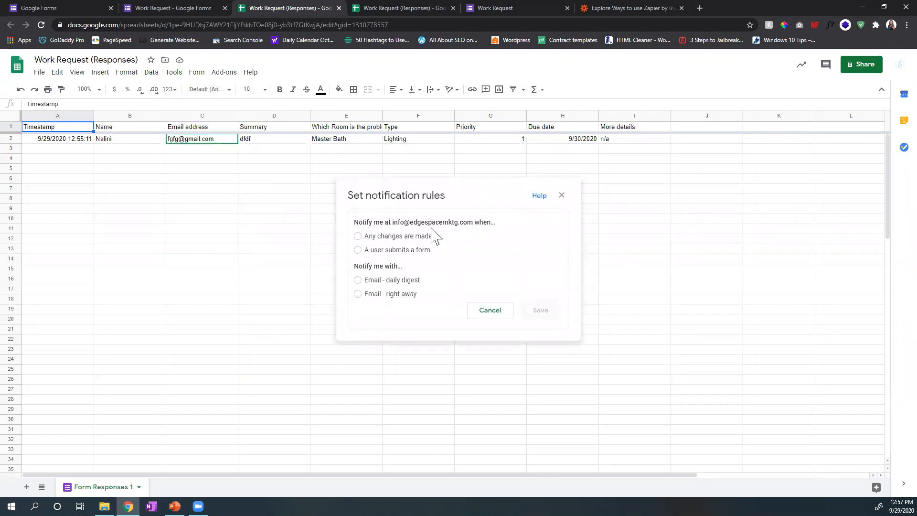
{"action": "left_click", "coordinate": [358, 237]}
{"action": "left_click", "coordinate": [358, 250]}
{"action": "left_click", "coordinate": [359, 281]}
{"action": "left_click", "coordinate": [359, 294]}
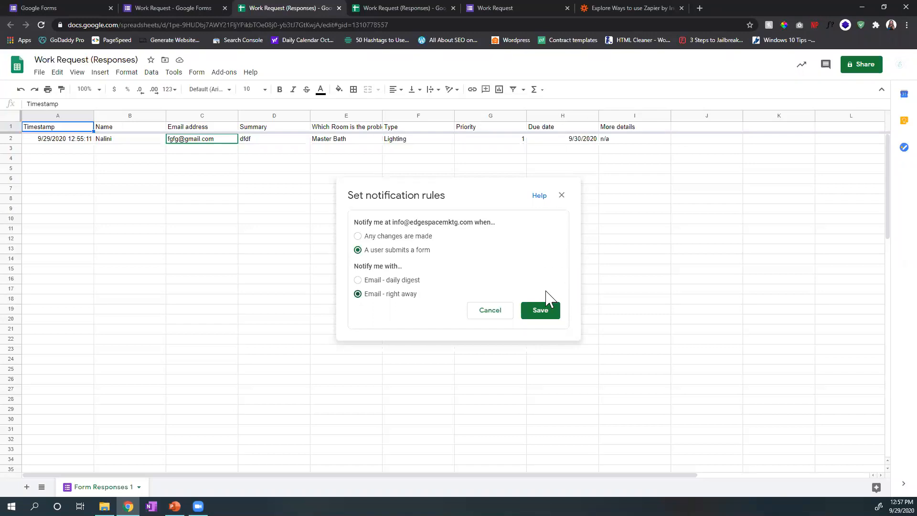
{"action": "left_click", "coordinate": [526, 311]}
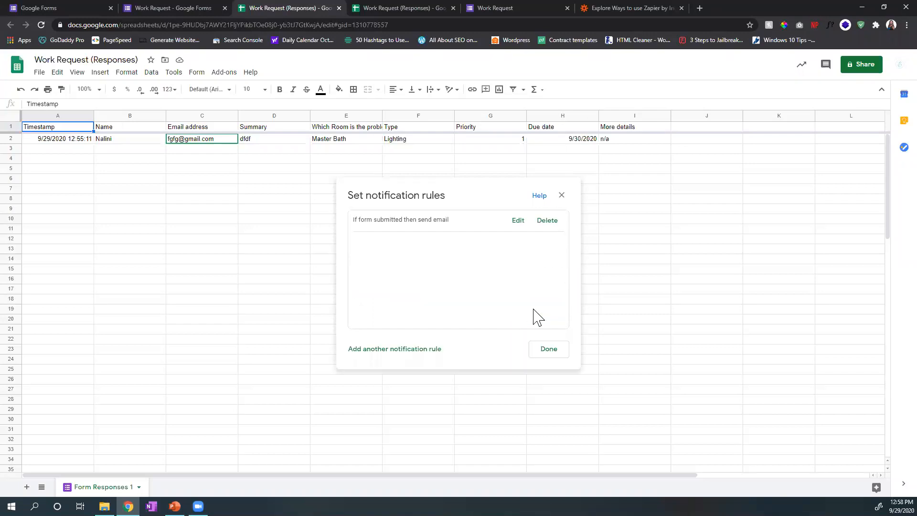
{"action": "left_click", "coordinate": [548, 349]}
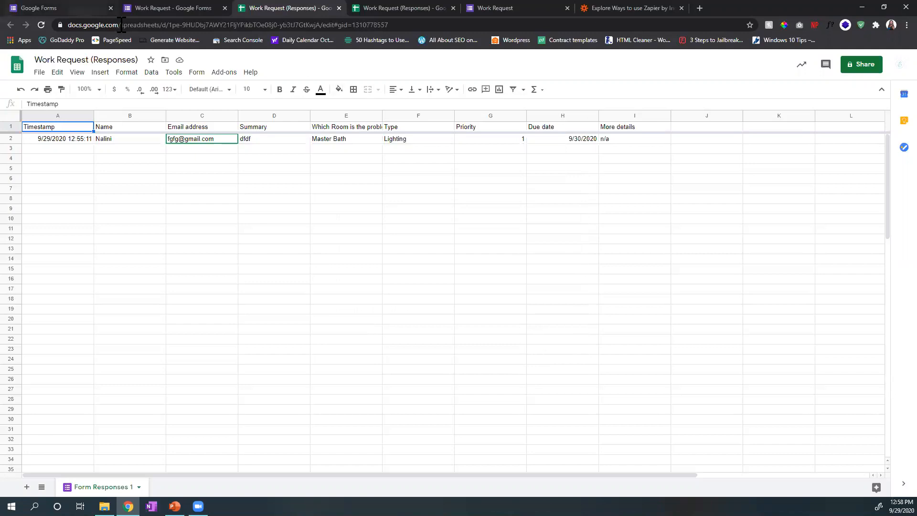
Step: Return to the form's question view and inspect the answer options for "Which Room is the problem in?"
{"action": "left_click", "coordinate": [167, 7]}
{"action": "left_click", "coordinate": [454, 180]}
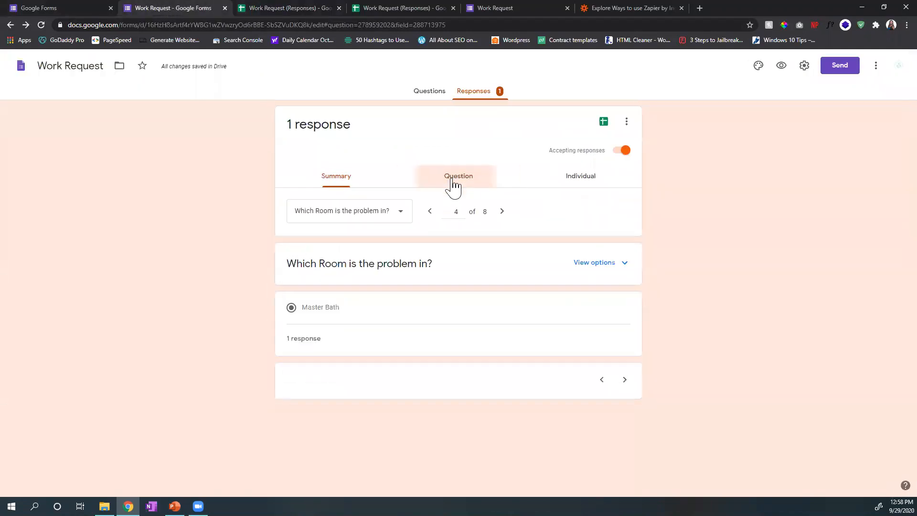
{"action": "left_click", "coordinate": [579, 266]}
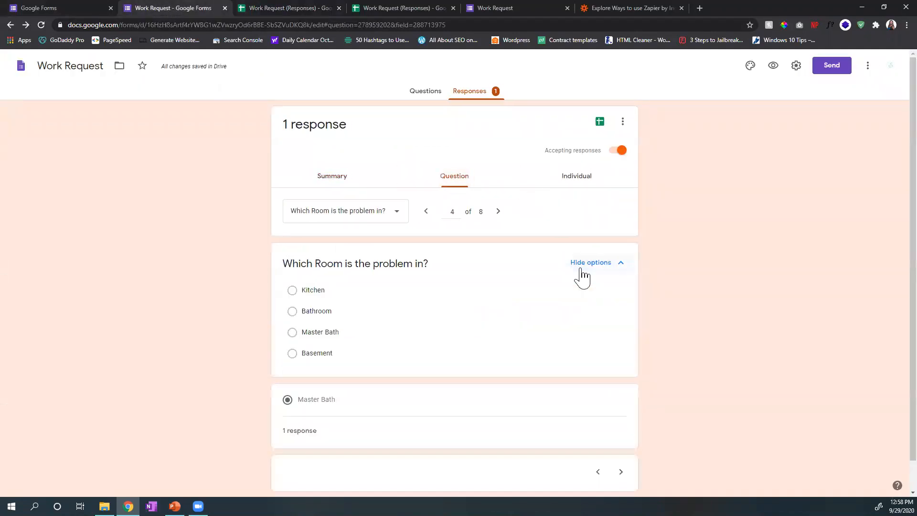
{"action": "left_click", "coordinate": [581, 265]}
Step: Return to the form's response summary, check the available response options, and review the answers and charts through Priority and Due date
{"action": "left_click", "coordinate": [329, 178]}
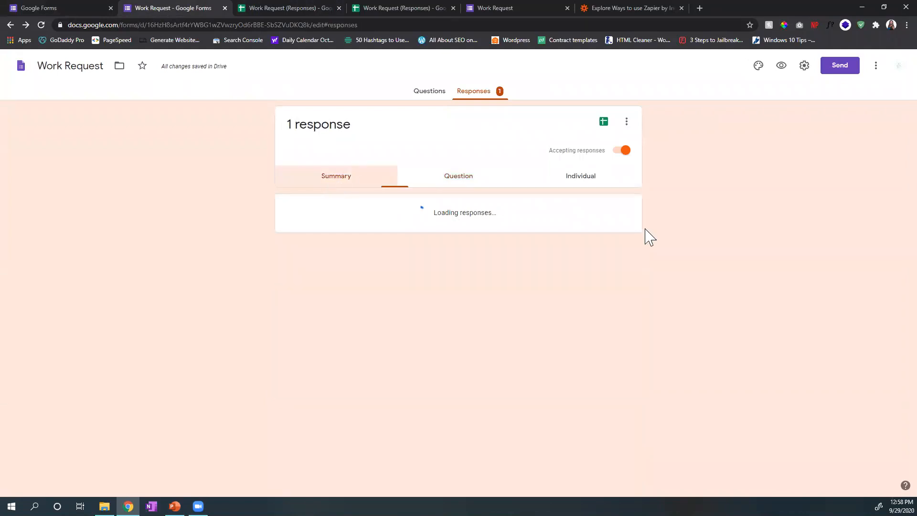
{"action": "left_click", "coordinate": [621, 127]}
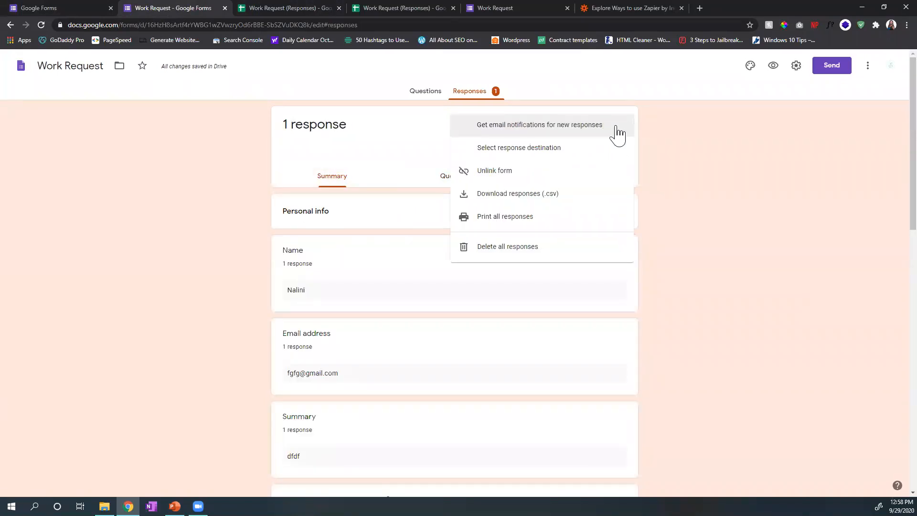
{"action": "scroll", "coordinate": [588, 182], "scroll_direction": "down", "scroll_amount": 3}
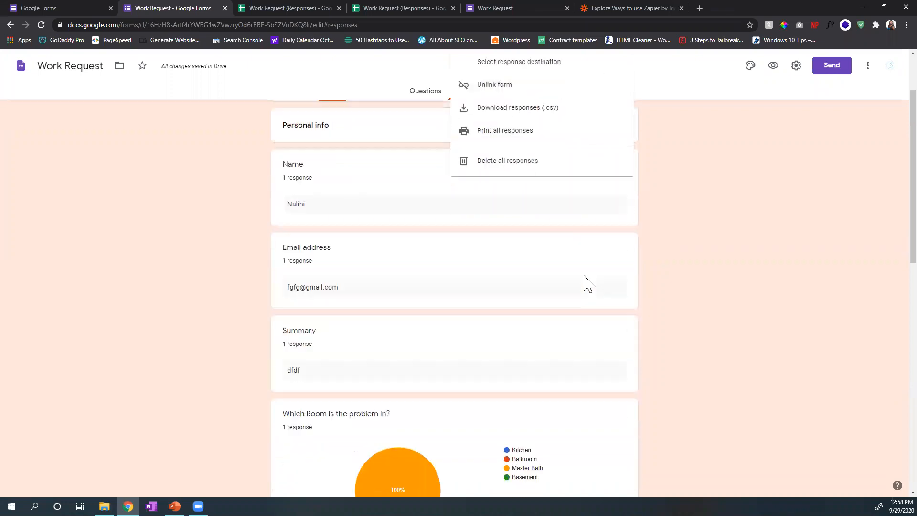
{"action": "left_click", "coordinate": [686, 280]}
{"action": "scroll", "coordinate": [686, 280], "scroll_direction": "up", "scroll_amount": 3}
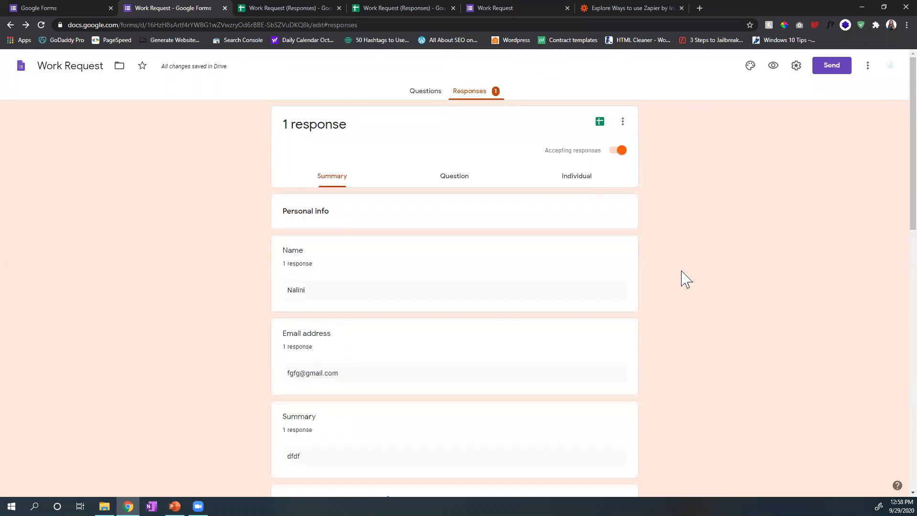
{"action": "scroll", "coordinate": [693, 286], "scroll_direction": "down", "scroll_amount": 10}
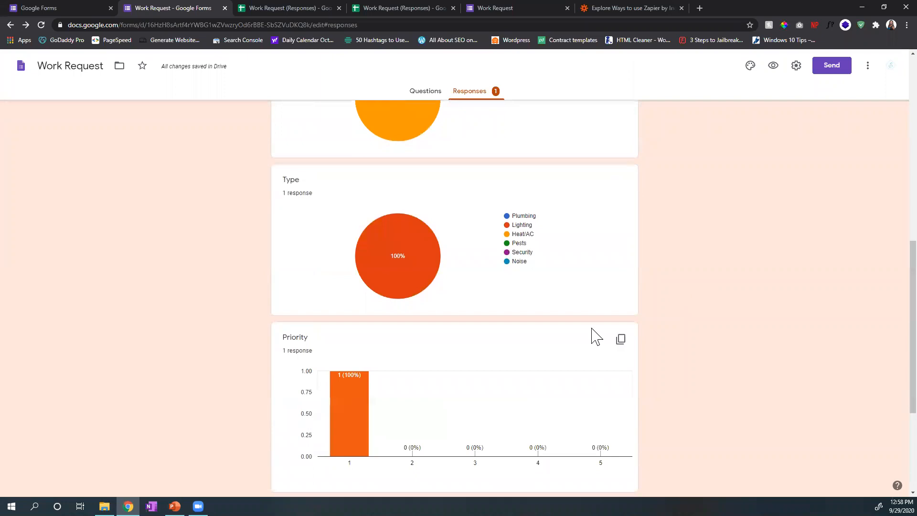
{"action": "scroll", "coordinate": [518, 217], "scroll_direction": "down", "scroll_amount": 2}
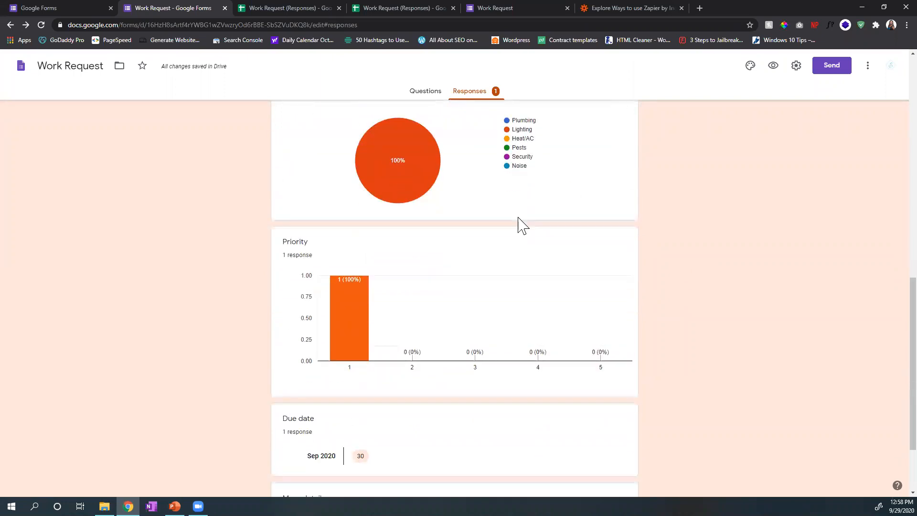
{"action": "scroll", "coordinate": [520, 224], "scroll_direction": "up", "scroll_amount": 12}
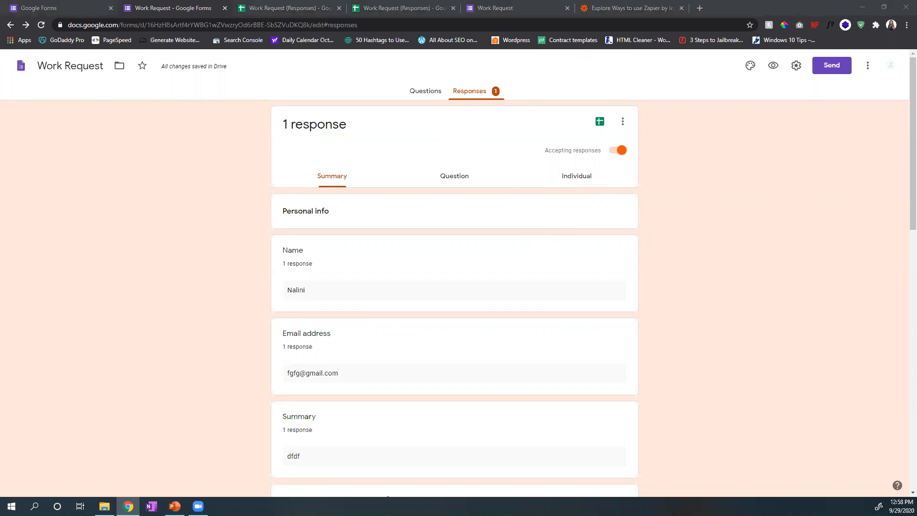
Step: Switch to the PowerPoint presentation and start the slide show from the closing SCORE slide, slide 14
{"action": "key", "text": "alt+Tab"}
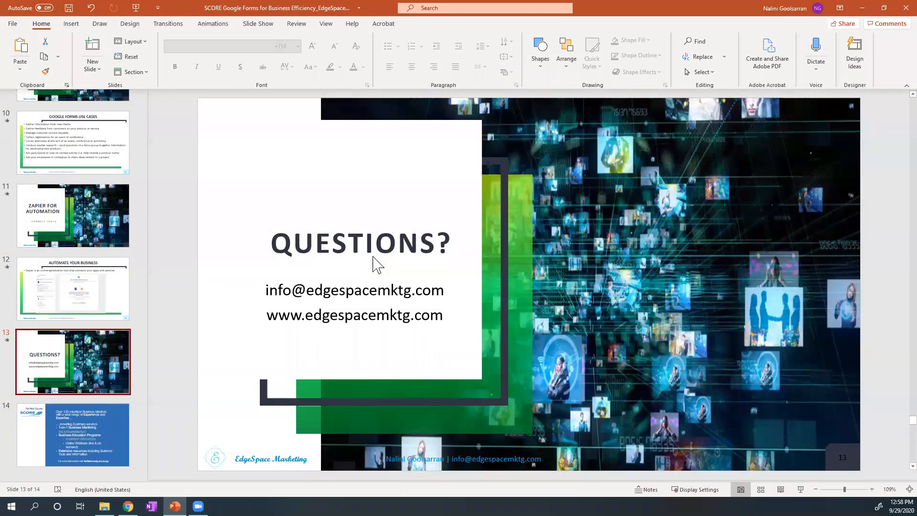
{"action": "scroll", "coordinate": [751, 463], "scroll_direction": "down", "scroll_amount": 1}
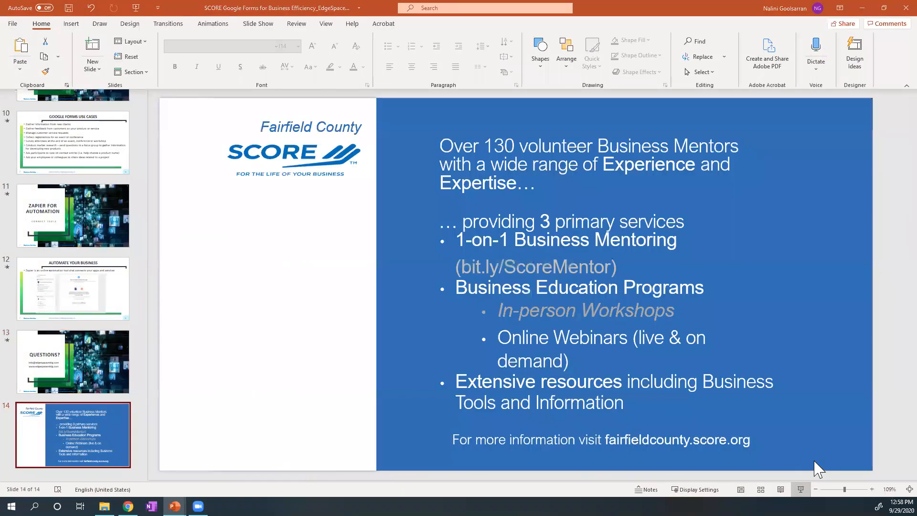
{"action": "left_click", "coordinate": [801, 489]}
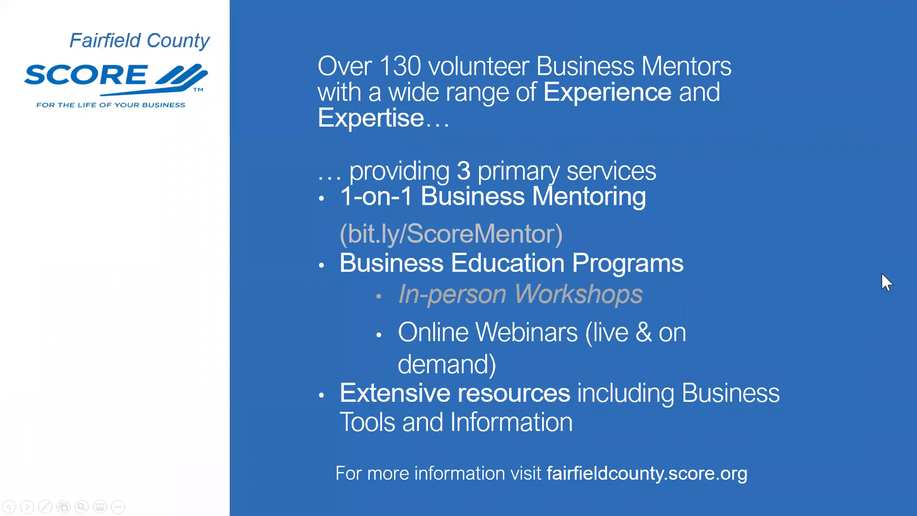